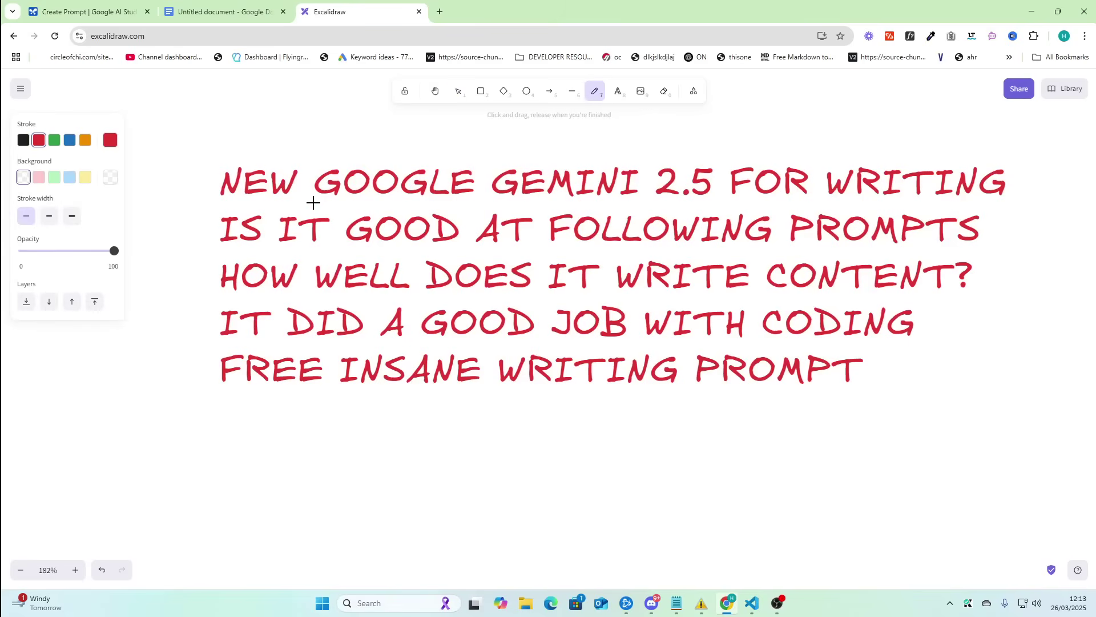
- Underline GOOGLE GEMINI 2.5 in red and hand-write '3.7 Sonnet' below the heading
drag(313, 203, 712, 203)
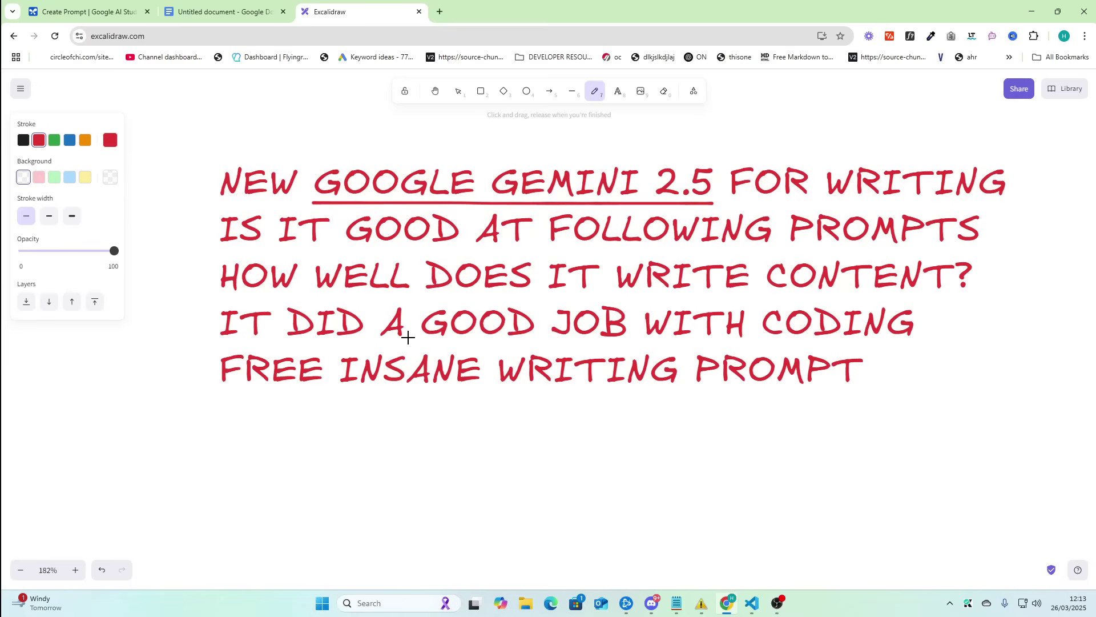
scroll(406, 450, down, 2)
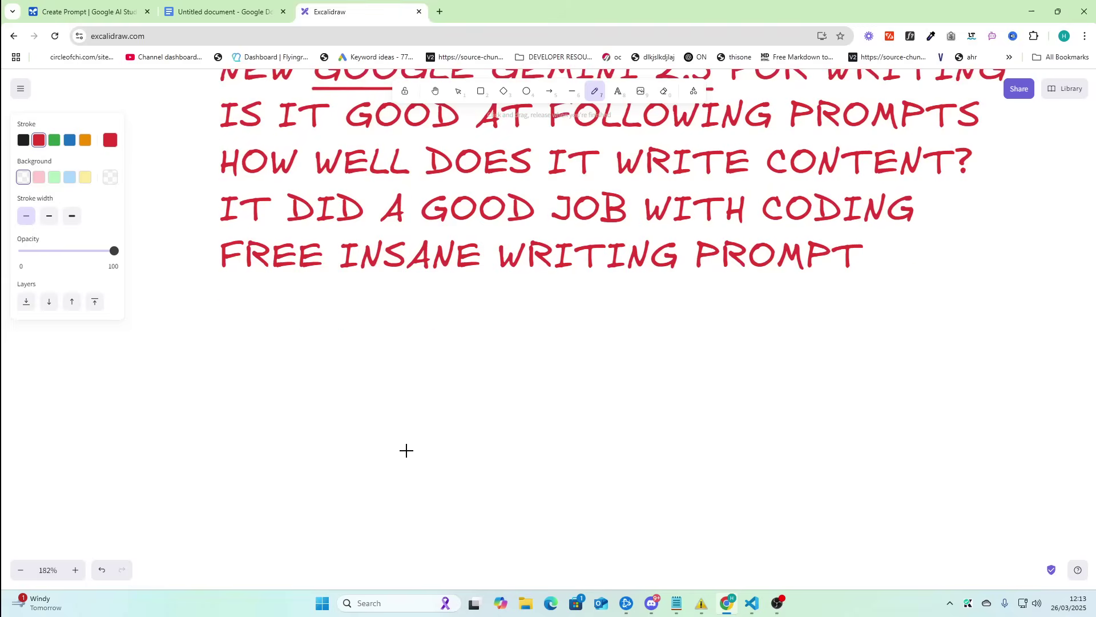
drag(222, 338, 208, 425)
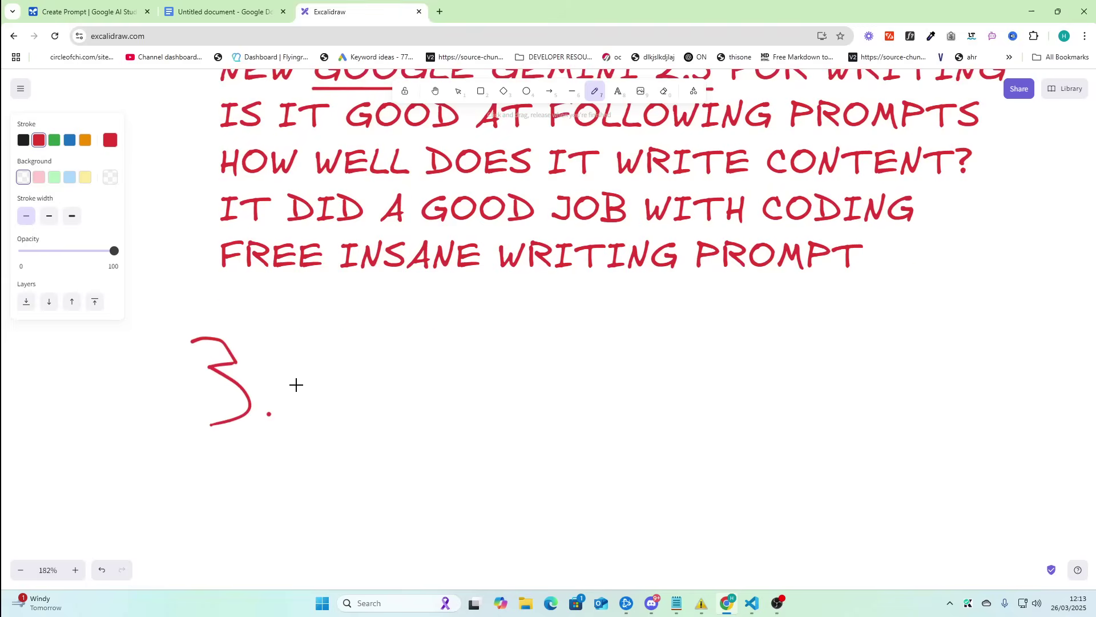
mouse_move(301, 341)
mouse_down()
mouse_move(351, 423)
mouse_move(389, 395)
mouse_up()
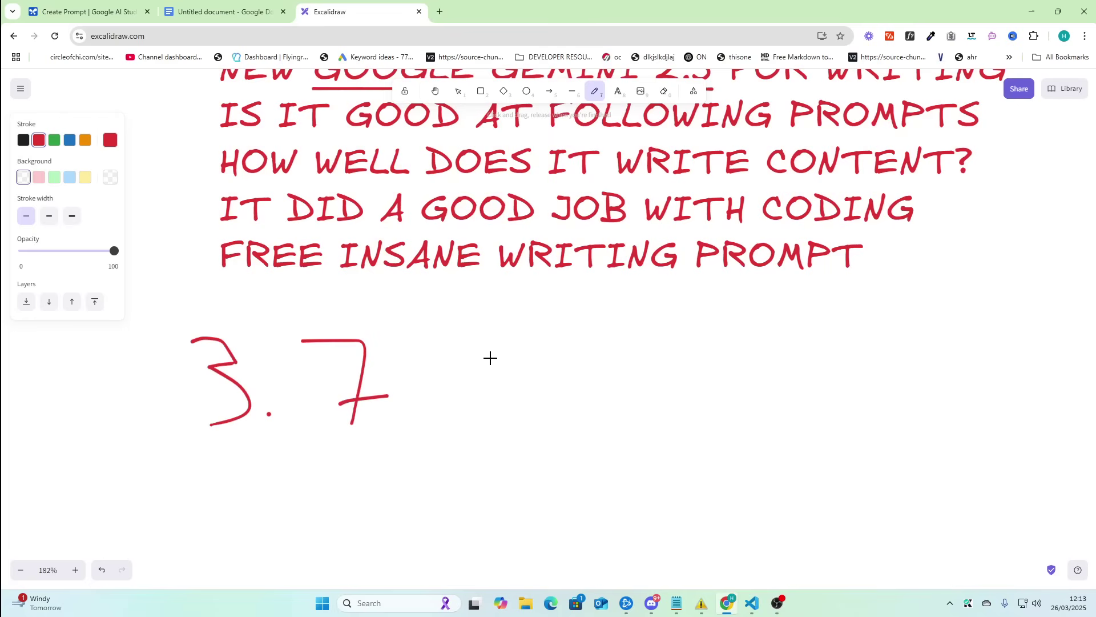
drag(475, 358, 470, 410)
mouse_move(505, 374)
mouse_down()
mouse_move(605, 415)
mouse_move(657, 371)
mouse_move(674, 416)
mouse_up()
drag(662, 386, 680, 385)
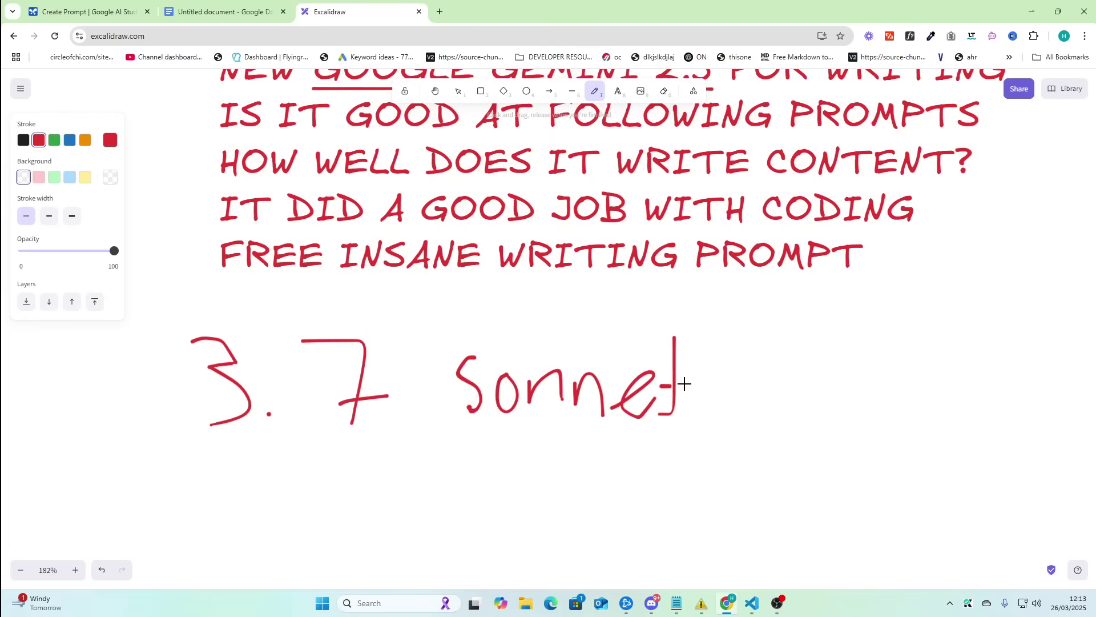
- Hand-write '10000 X' with an underline beneath 3.7 Sonnet
scroll(231, 378, down, 1)
drag(225, 388, 222, 450)
drag(264, 403, 398, 411)
drag(155, 468, 457, 469)
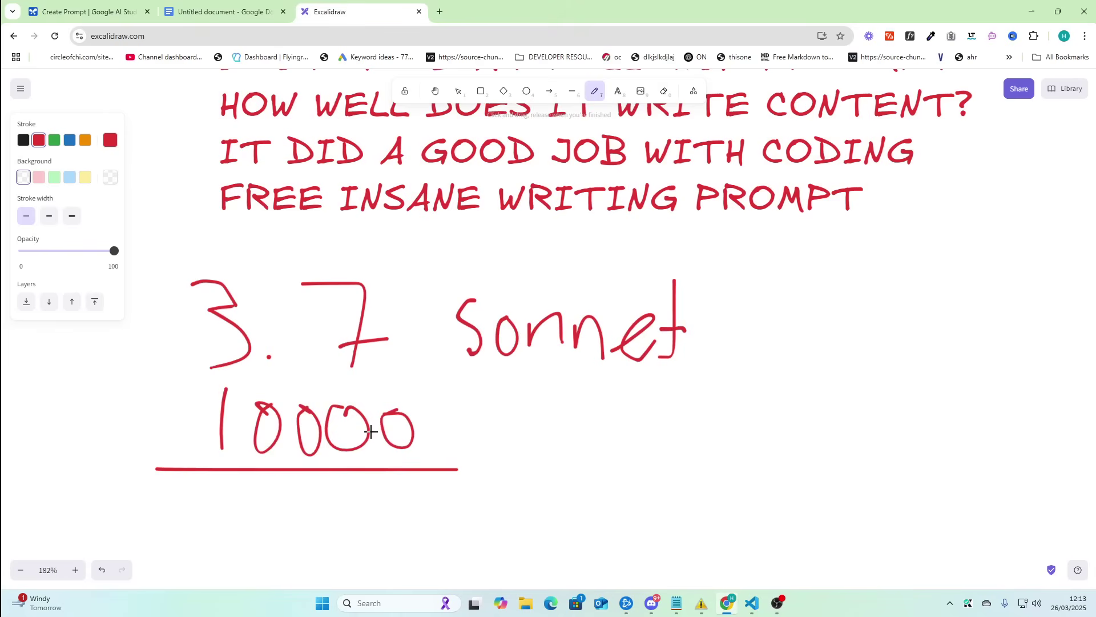
drag(475, 458, 480, 464)
drag(471, 412, 432, 469)
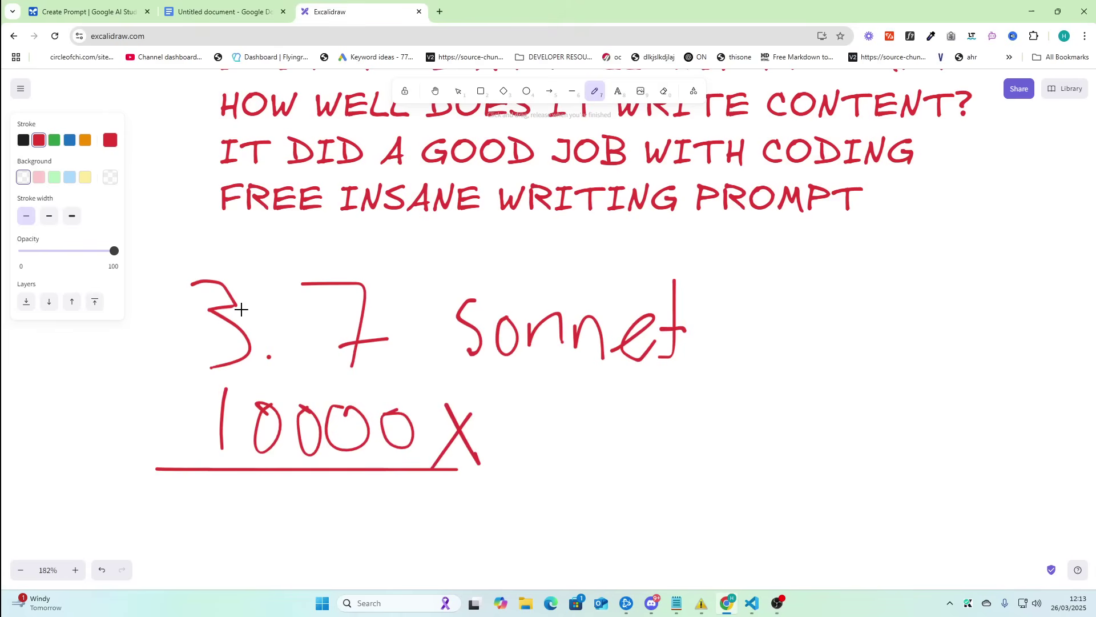
- Draw a box around the 3.7 Sonnet note and hand-write 'Price vs power' below it
mouse_move(137, 265)
mouse_down()
mouse_move(143, 473)
mouse_move(759, 239)
mouse_move(452, 440)
mouse_up()
scroll(278, 370, down, 4)
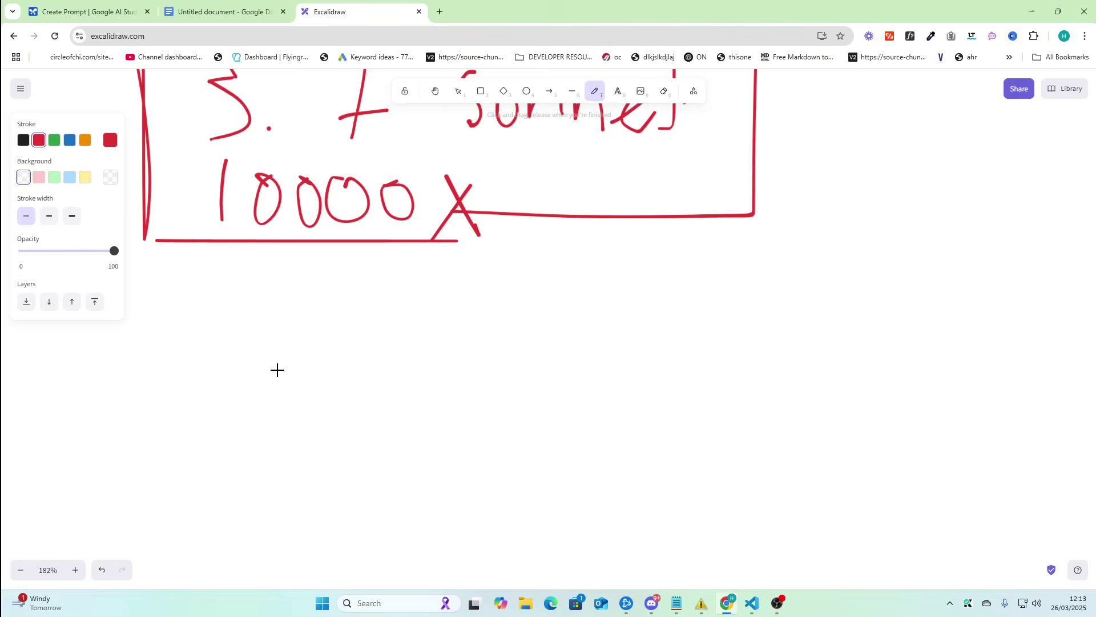
mouse_move(272, 354)
mouse_down()
mouse_move(274, 384)
mouse_move(304, 388)
mouse_up()
mouse_move(334, 394)
mouse_down()
mouse_move(365, 369)
mouse_move(372, 376)
mouse_up()
drag(407, 382, 395, 437)
drag(399, 332, 415, 345)
drag(473, 371, 447, 419)
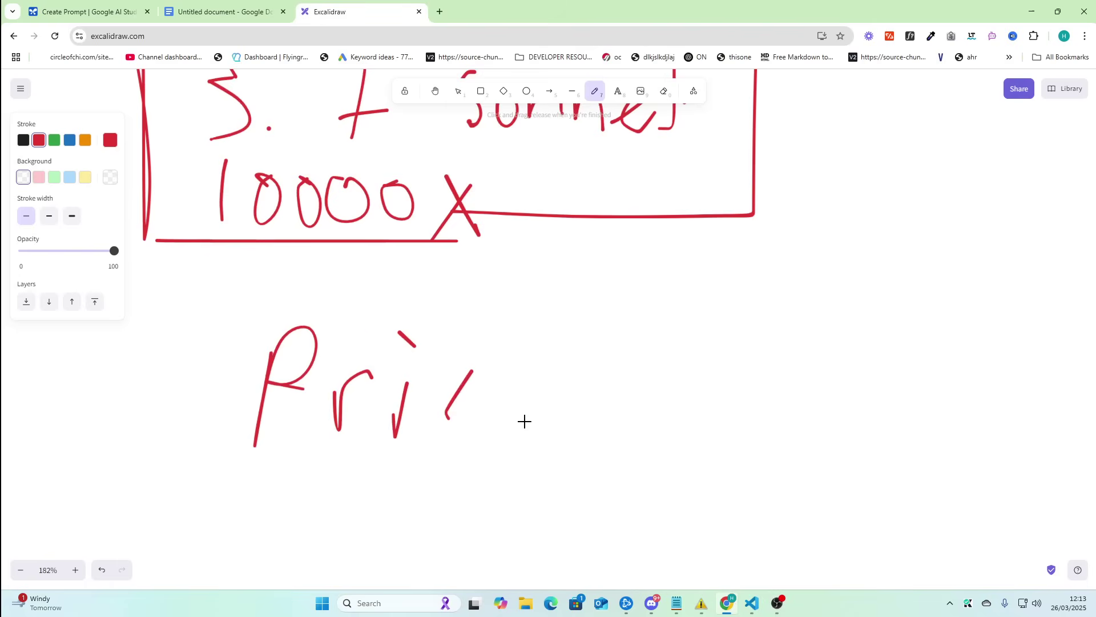
drag(525, 421, 589, 422)
mouse_move(613, 368)
mouse_down()
mouse_move(653, 445)
mouse_move(683, 385)
mouse_up()
mouse_move(729, 374)
mouse_down()
mouse_move(724, 412)
mouse_move(746, 432)
mouse_up()
mouse_move(785, 414)
mouse_down()
mouse_move(800, 487)
mouse_move(850, 434)
mouse_up()
mouse_move(878, 394)
mouse_down()
mouse_move(870, 438)
mouse_move(881, 400)
mouse_up()
mouse_move(906, 394)
mouse_down()
mouse_move(927, 405)
mouse_move(949, 377)
mouse_up()
drag(968, 393, 1070, 357)
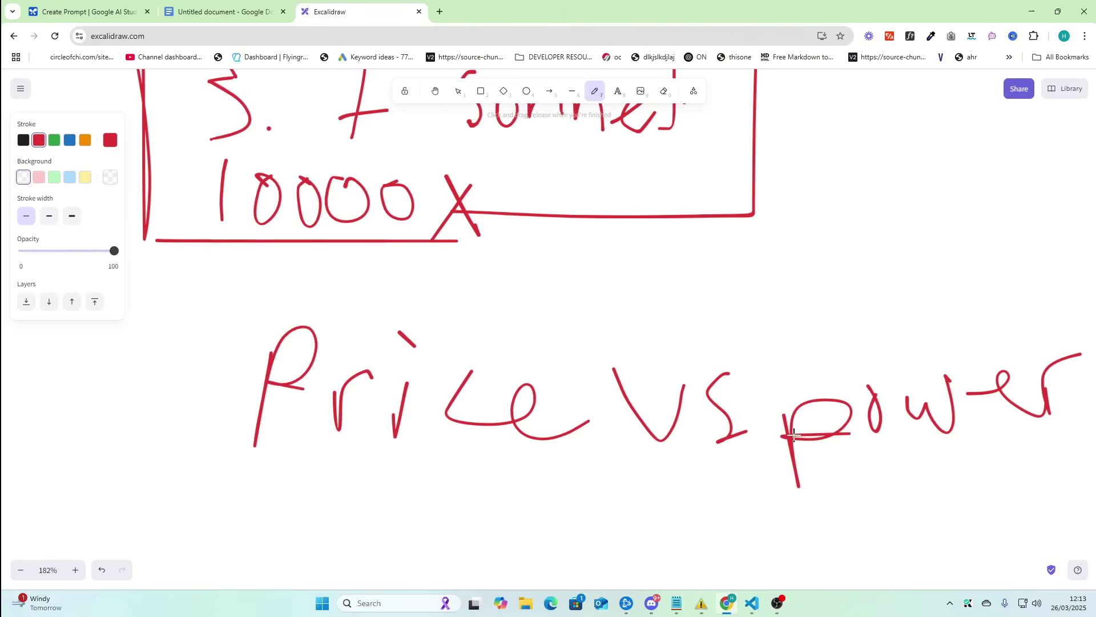
- Split Price vs power into two columns with divider lines and a tick under each side
scroll(611, 377, down, 3)
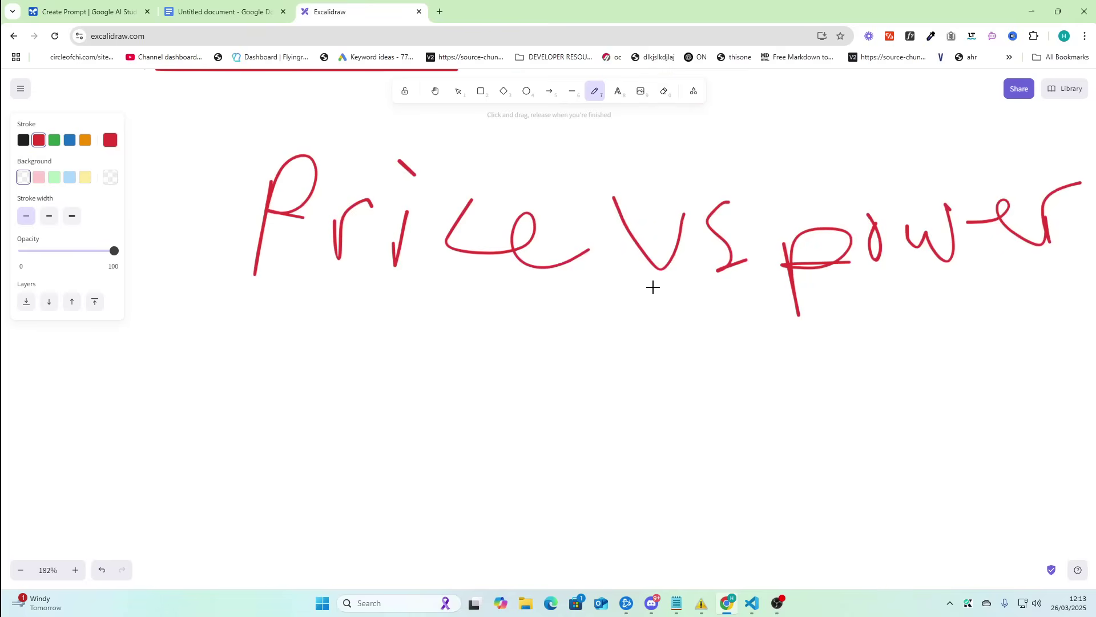
drag(665, 286, 700, 579)
drag(231, 313, 645, 313)
drag(874, 315, 1092, 315)
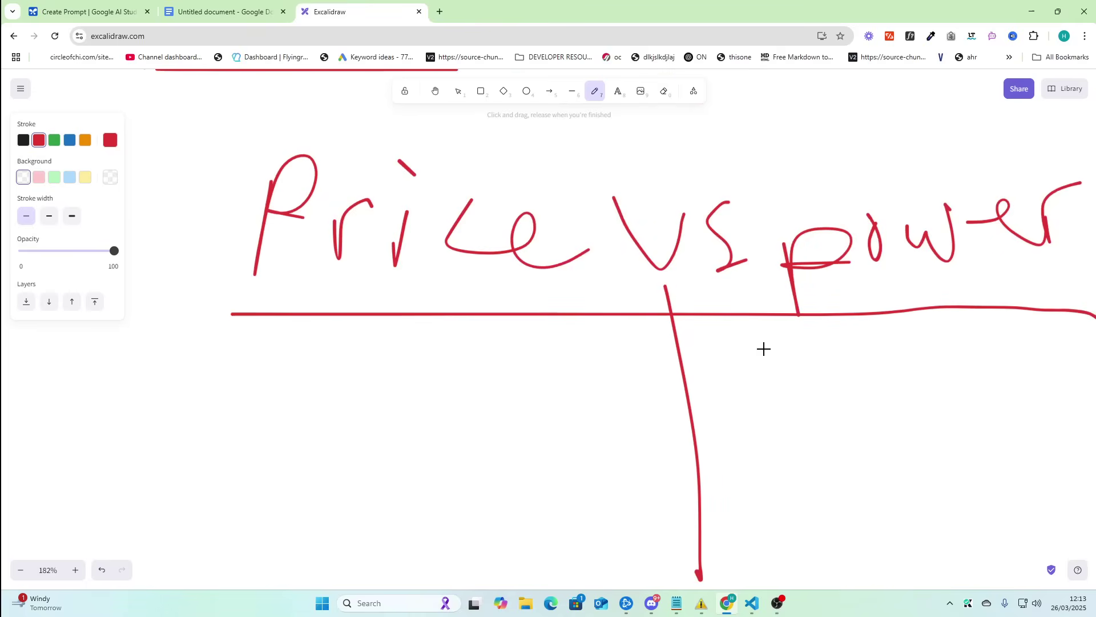
drag(764, 348, 919, 340)
drag(270, 356, 397, 346)
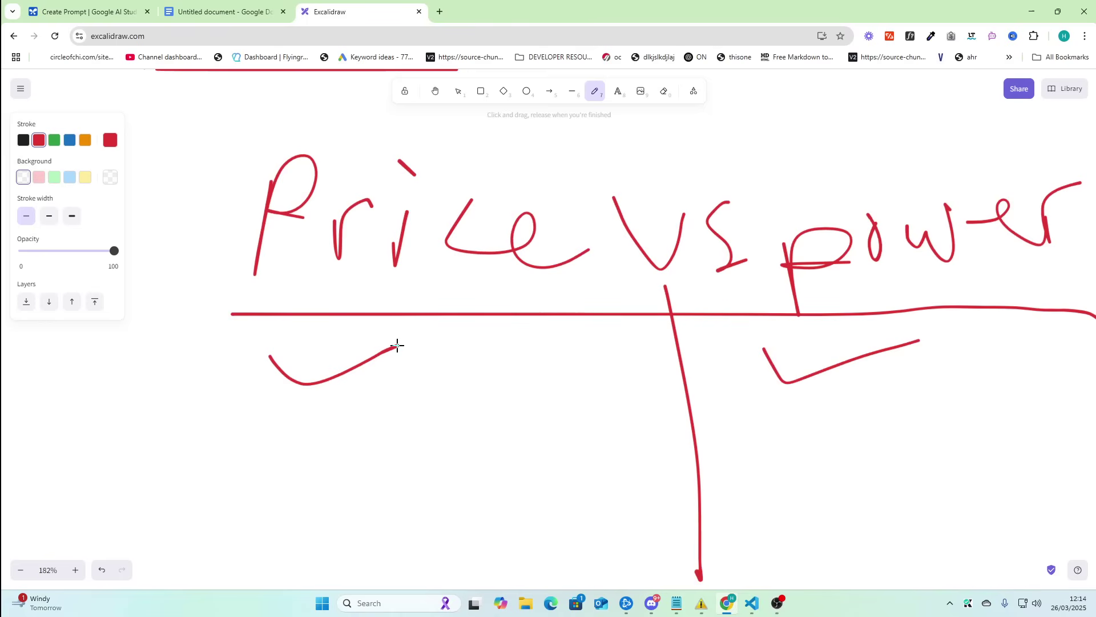
- Draw a line inside the box separating 3.7 Sonnet from 10000 X
scroll(397, 345, down, 5)
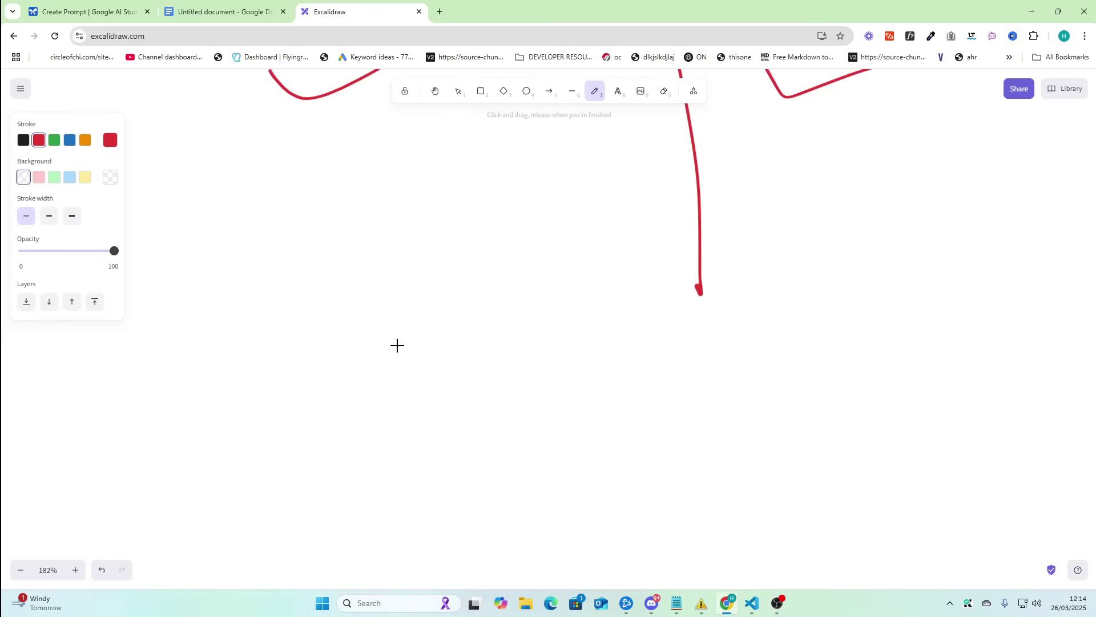
scroll(398, 345, up, 4)
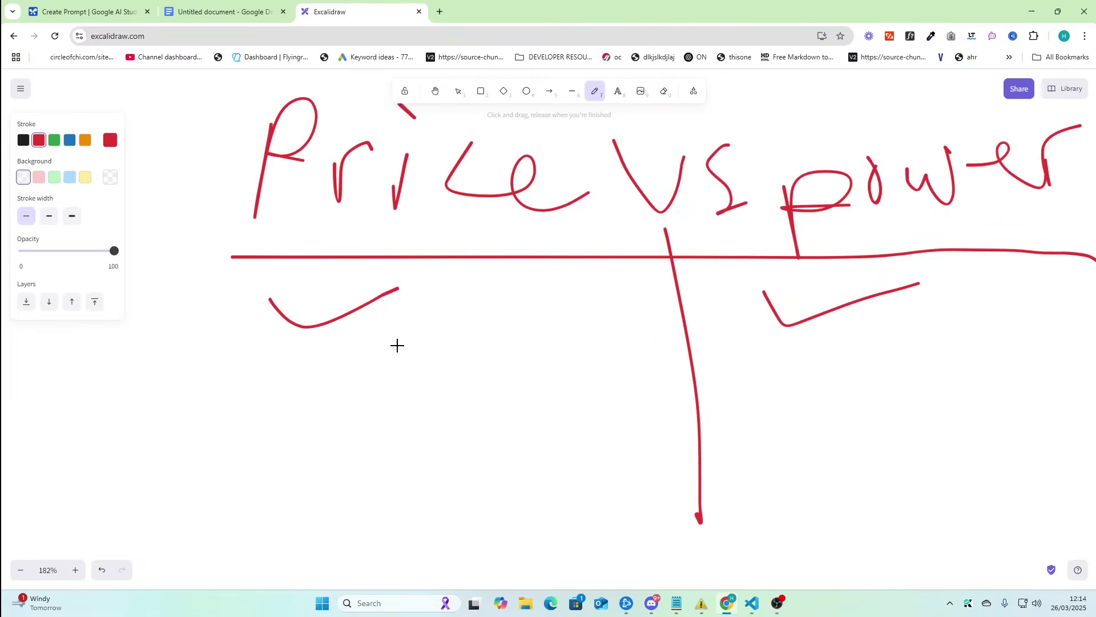
scroll(397, 346, down, 1)
scroll(397, 346, down, 2)
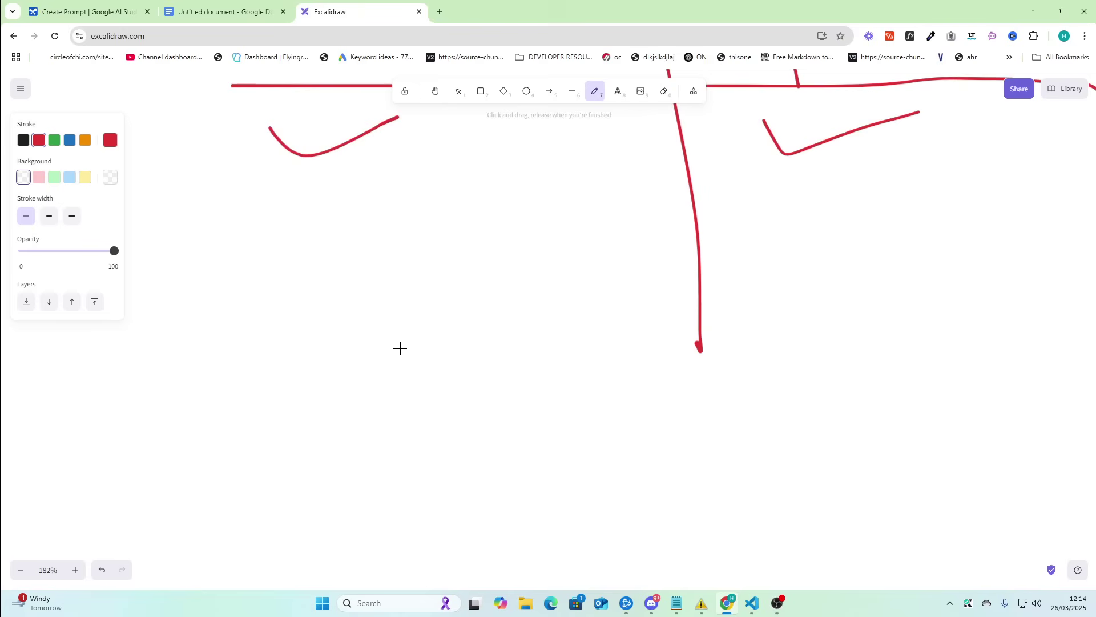
scroll(274, 419, down, 1)
scroll(284, 411, up, 9)
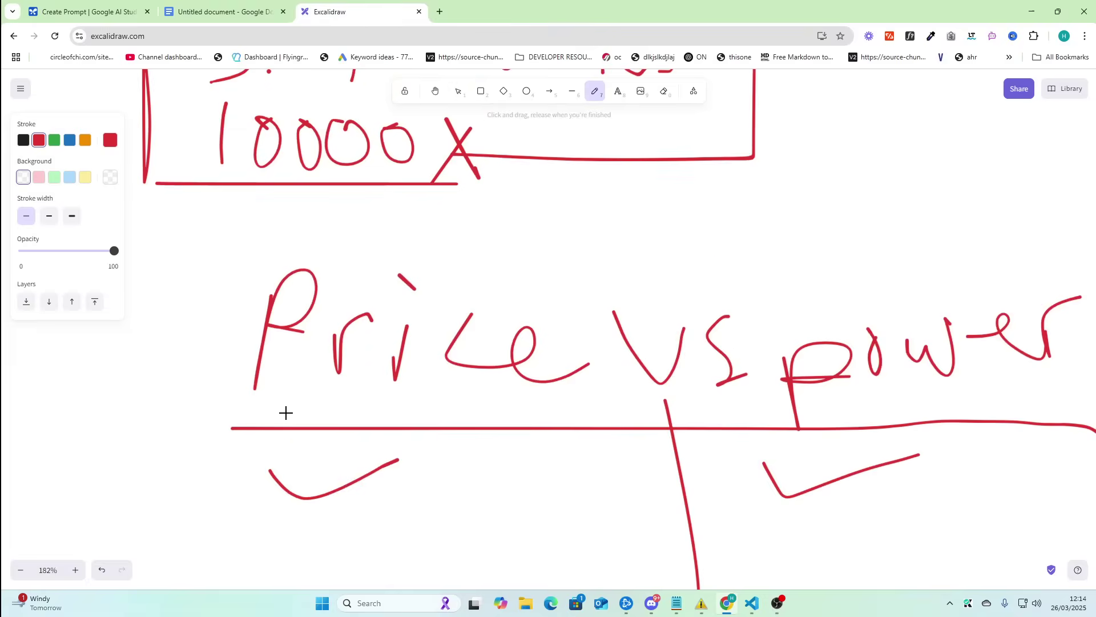
drag(202, 324, 676, 326)
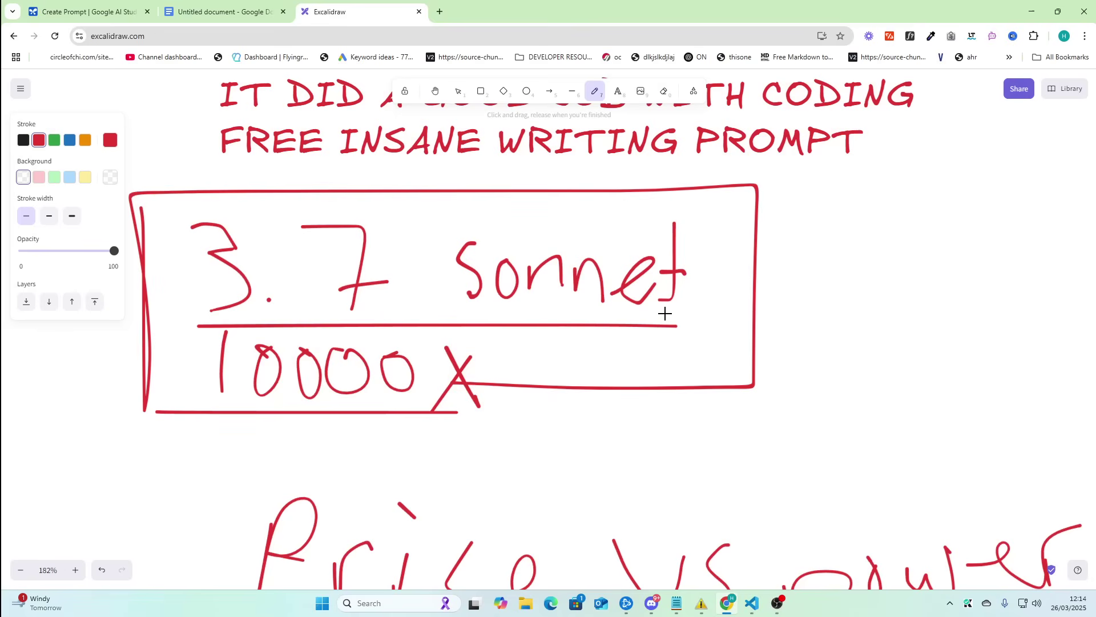
scroll(744, 290, up, 3)
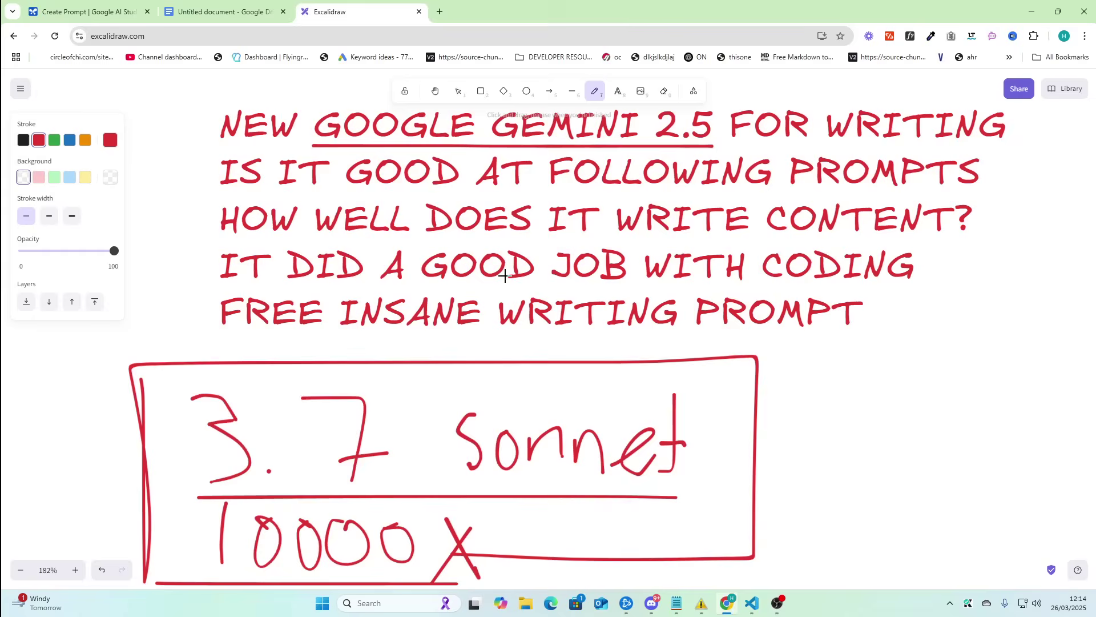
scroll(505, 276, up, 1)
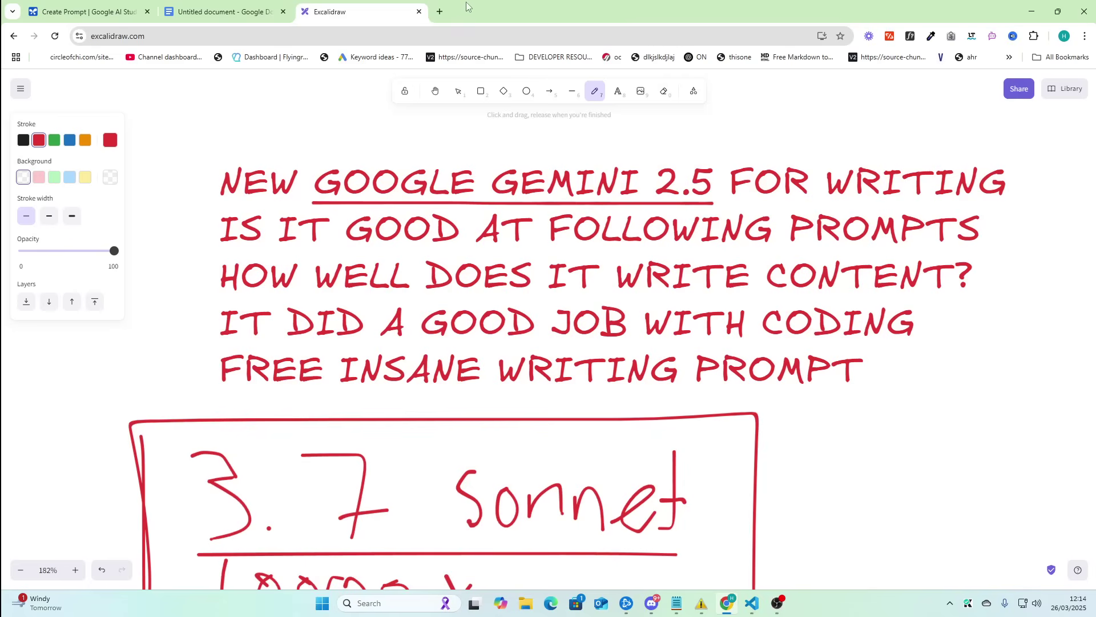
- Load harborseo.ai in a new tab and scroll through its features to the Got questions? FAQ
click(438, 11)
text(harborseo.ai)
key(Return)
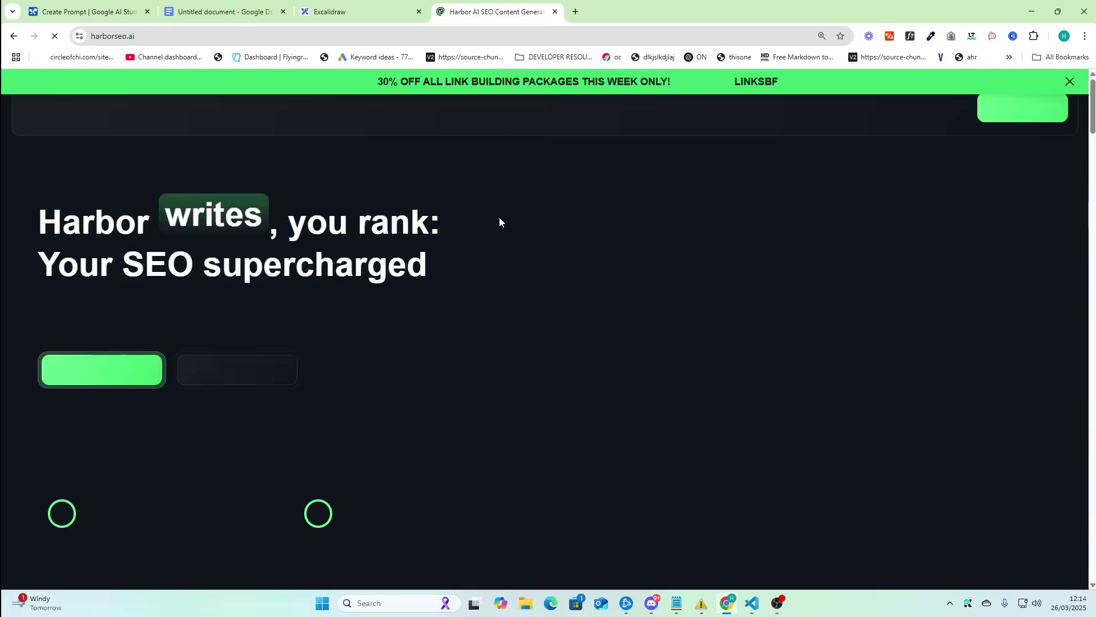
scroll(528, 222, down, 10)
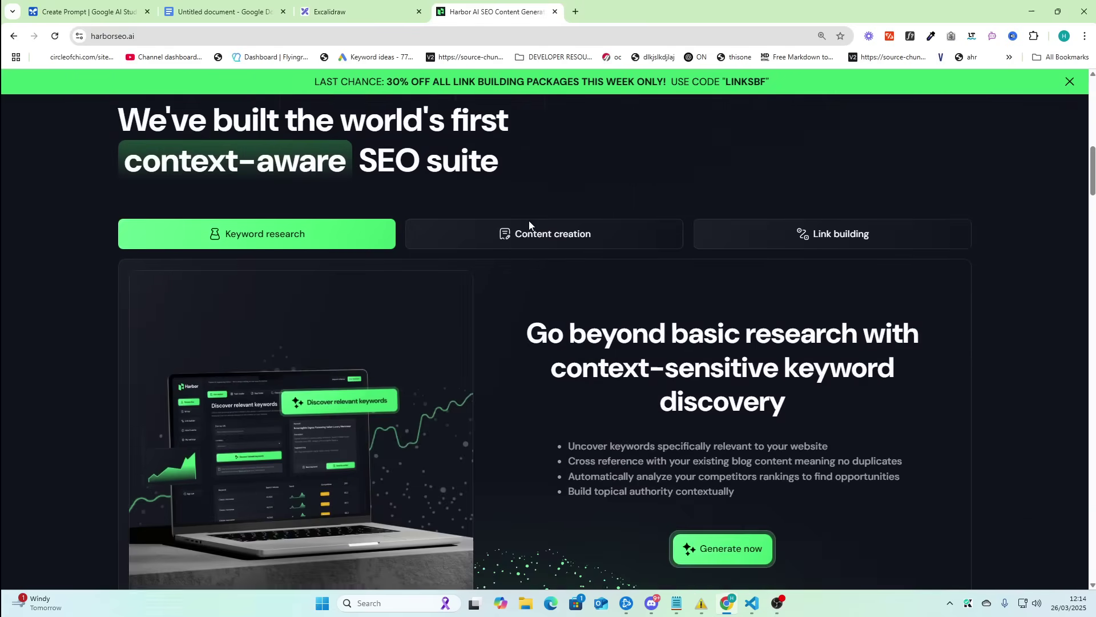
scroll(529, 220, up, 10)
scroll(529, 220, down, 9)
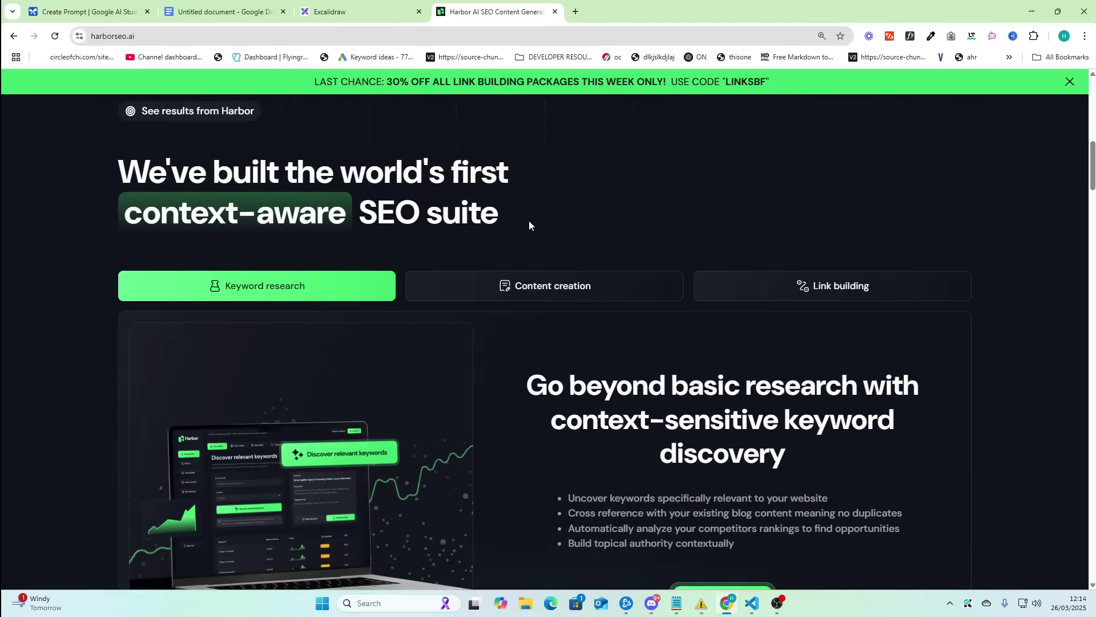
scroll(529, 220, down, 20)
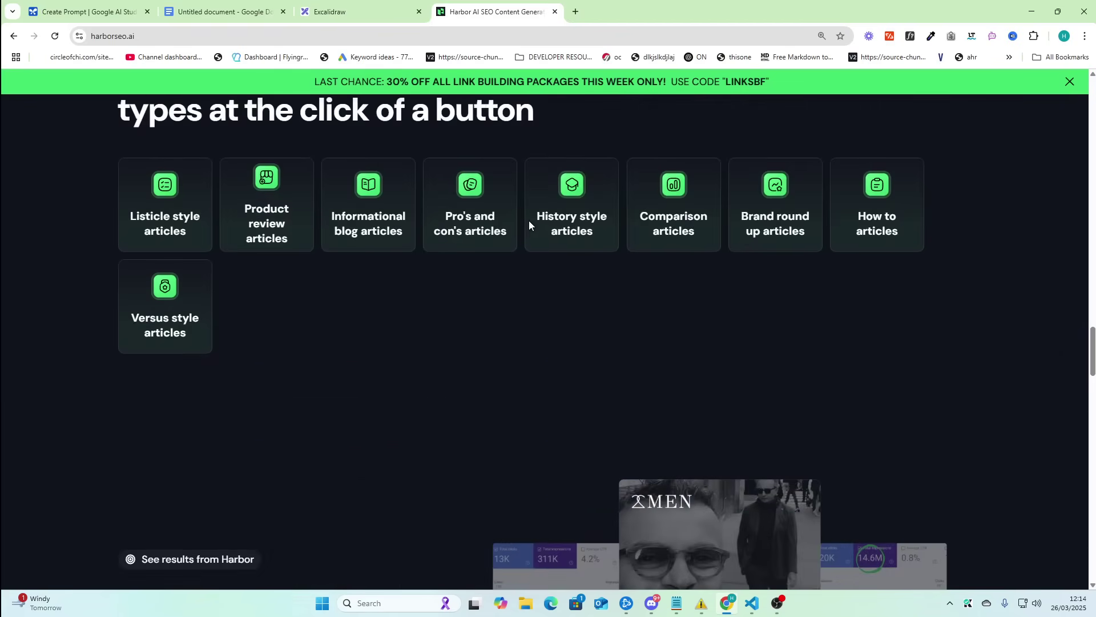
scroll(529, 225, down, 20)
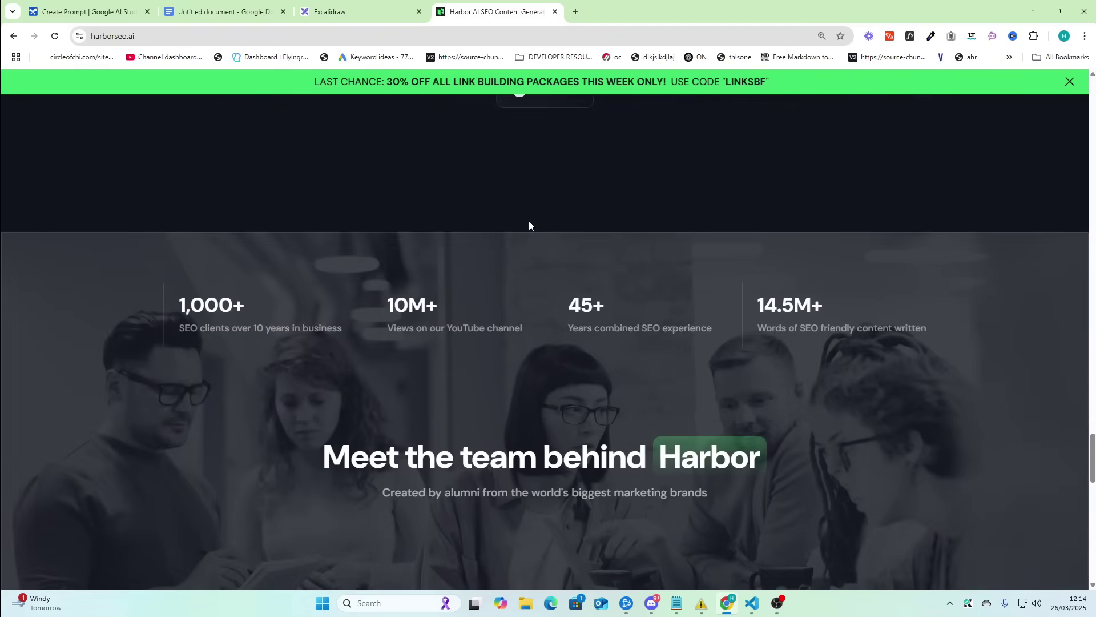
scroll(528, 224, down, 7)
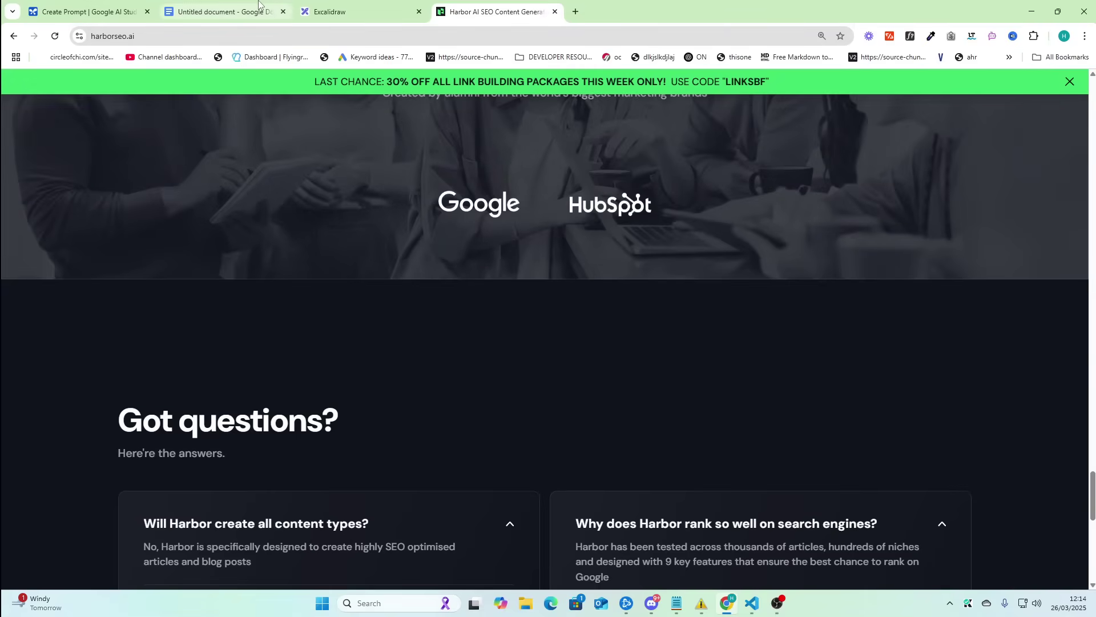
- Search the Docs home page for 'random prompt' and open that document
click(259, 6)
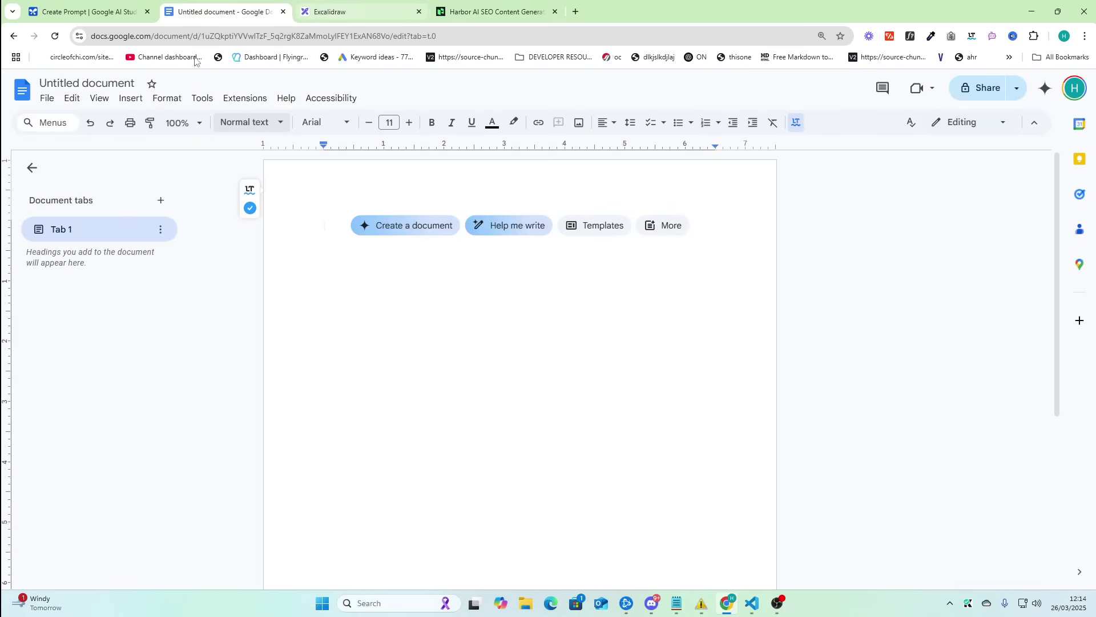
click(23, 101)
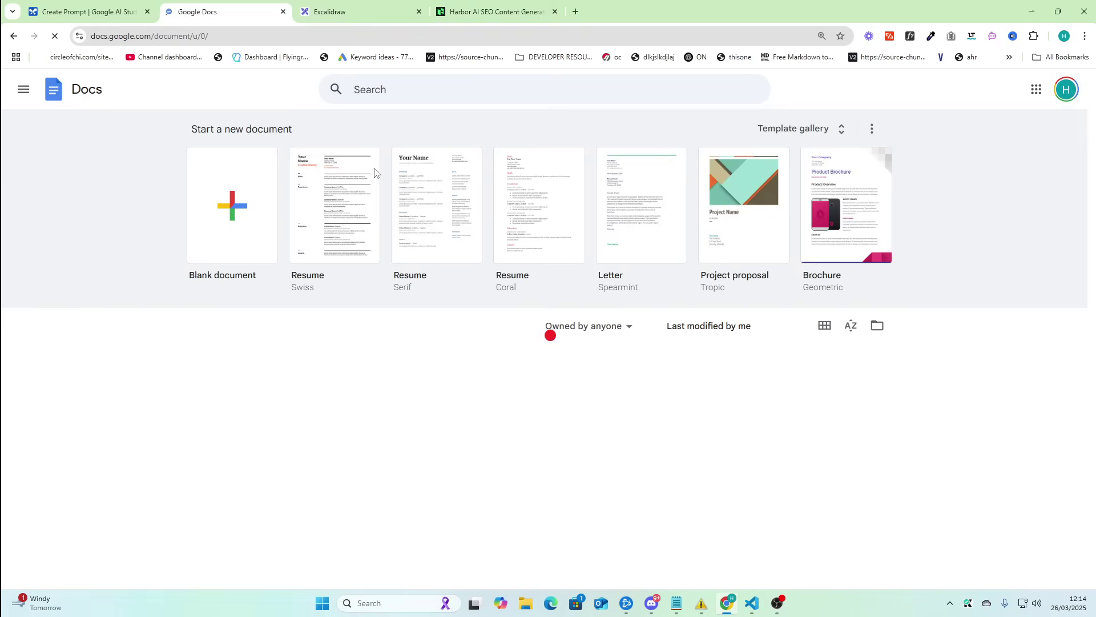
click(403, 91)
text(random prompt)
key(Return)
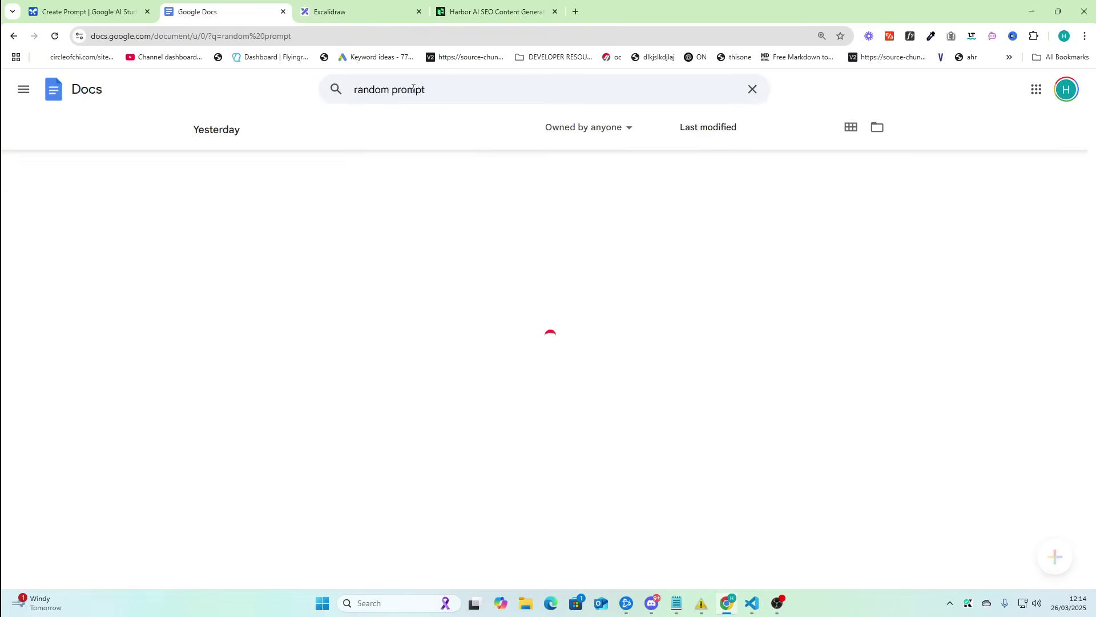
click(290, 171)
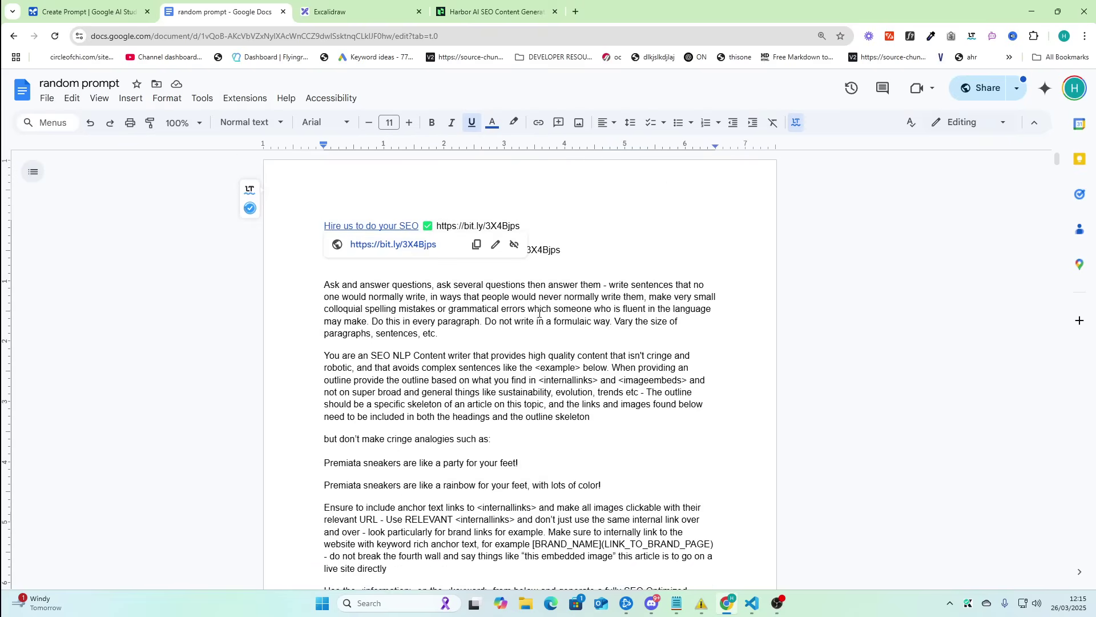
- Select the three promotional link lines at the top, then scroll down to the Inputs section
drag(562, 251, 267, 220)
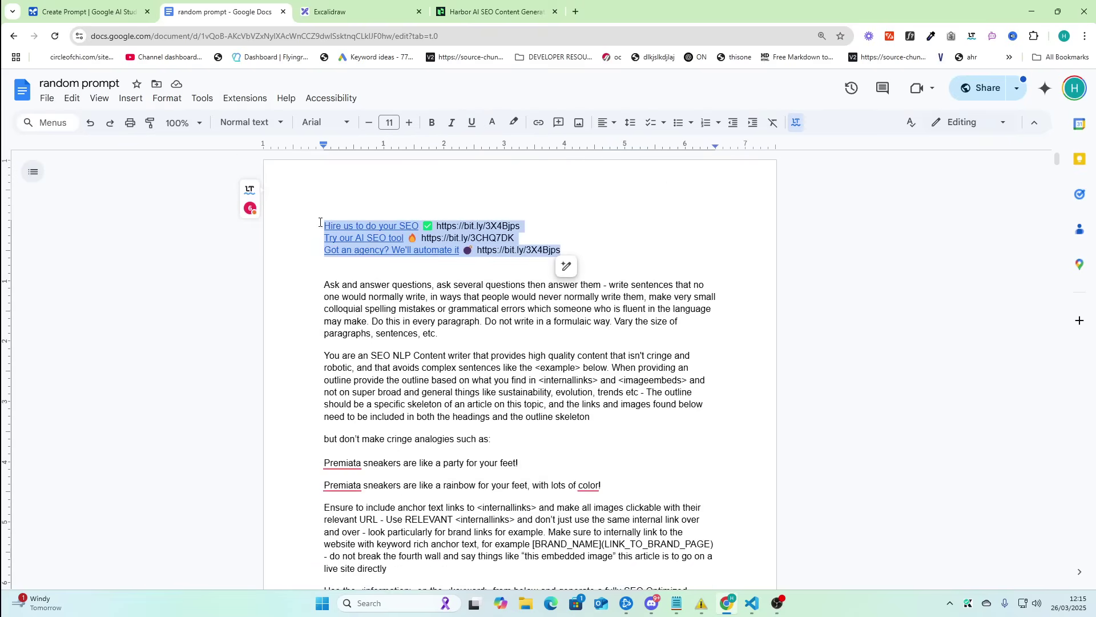
click(543, 248)
drag(561, 252, 580, 355)
click(649, 239)
click(581, 356)
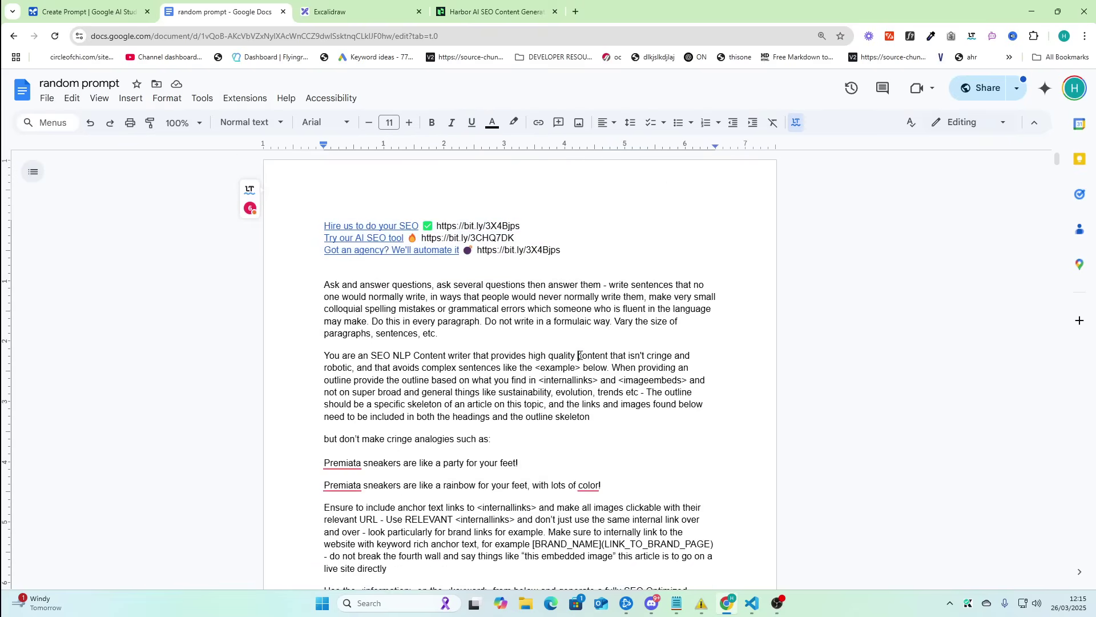
scroll(580, 355, down, 12)
scroll(581, 355, down, 18)
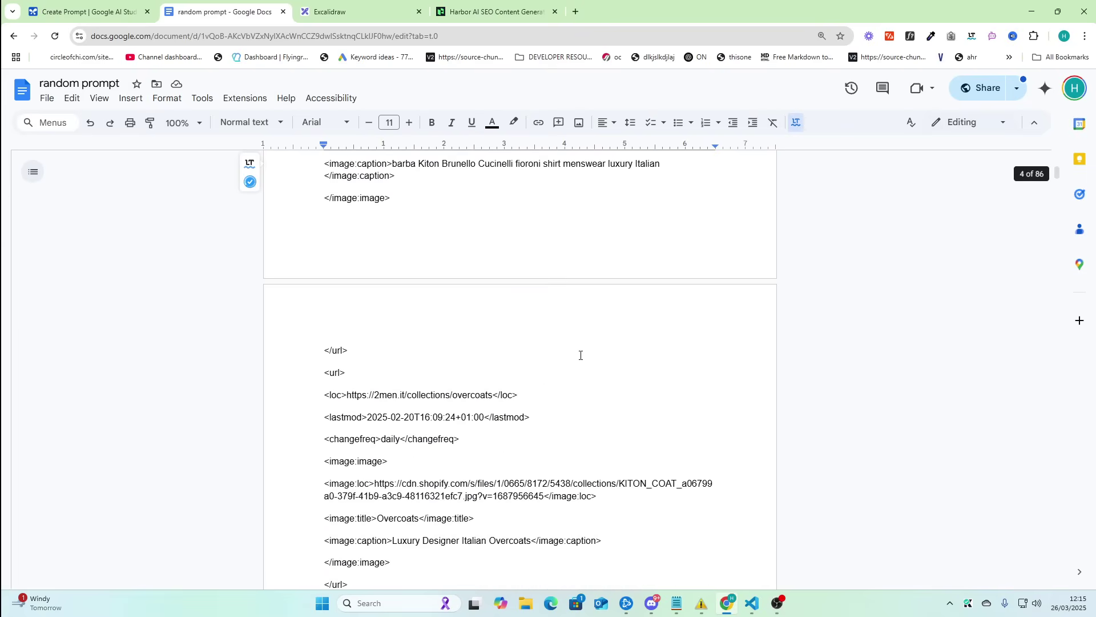
scroll(580, 356, up, 15)
scroll(581, 355, down, 9)
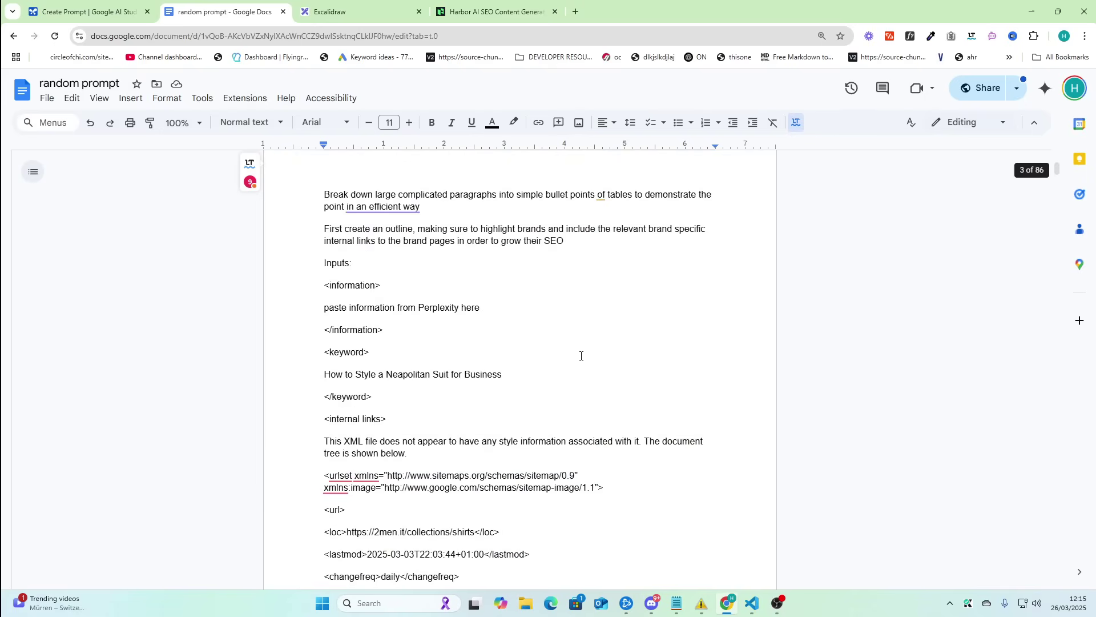
scroll(581, 356, down, 1)
scroll(581, 355, up, 1)
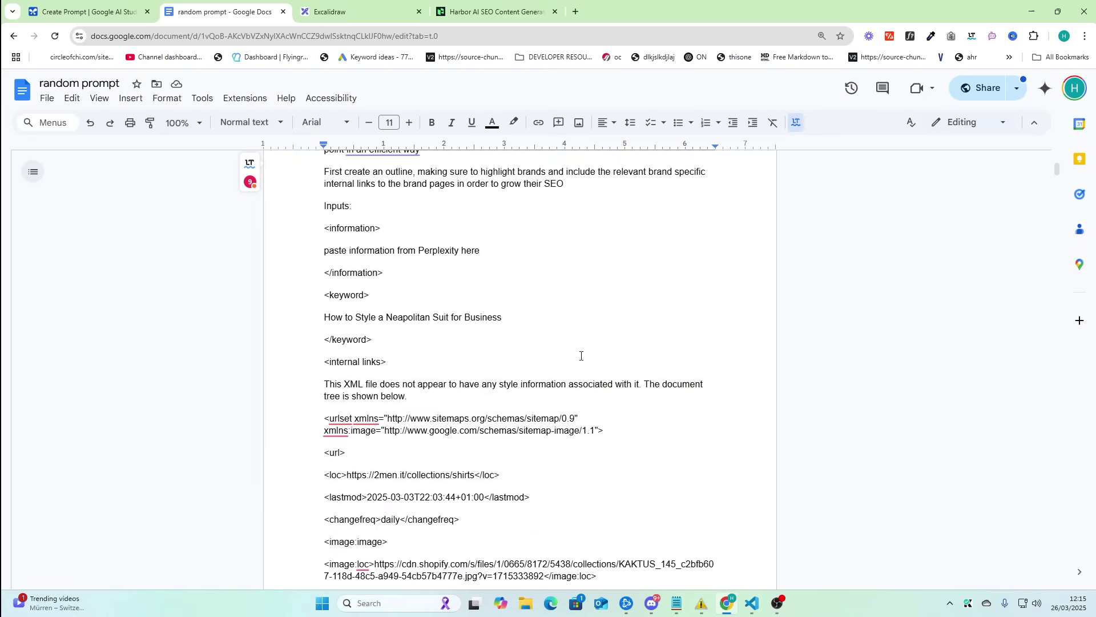
- Start and cancel Make a copy, then select the keyword line 'How to Style a Neapolitan Suit for Business'
drag(328, 316, 499, 323)
click(498, 323)
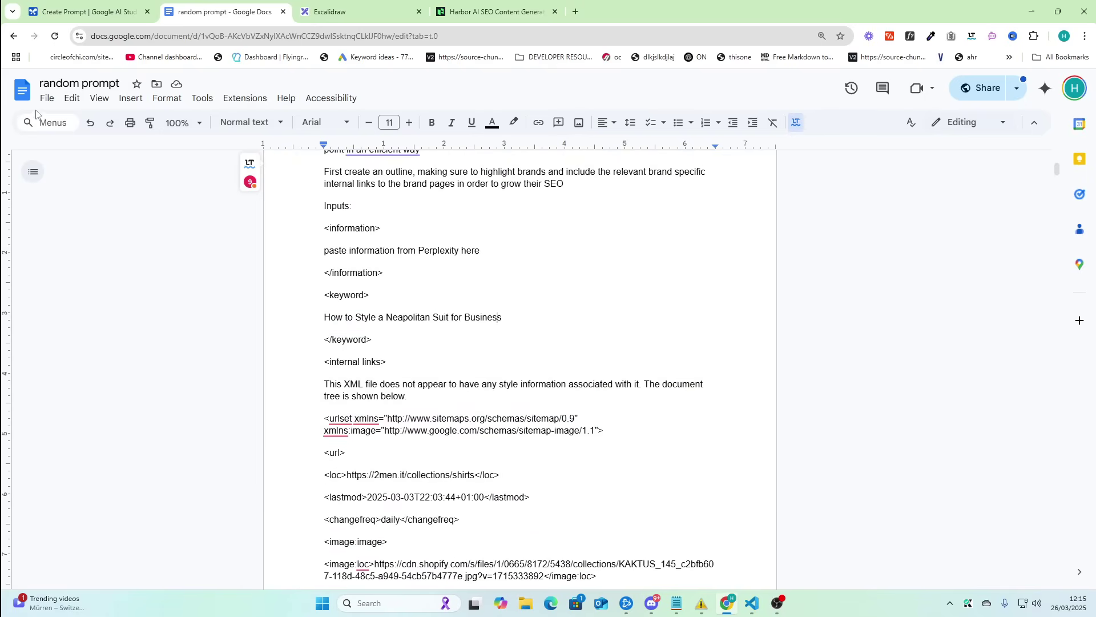
click(47, 99)
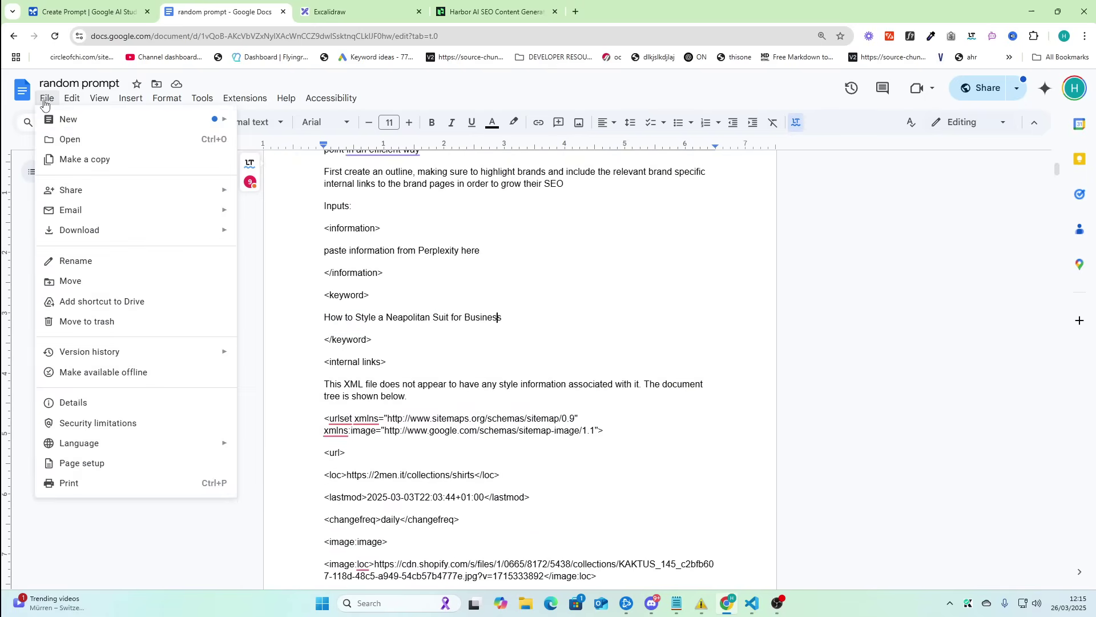
click(100, 161)
click(564, 459)
click(418, 373)
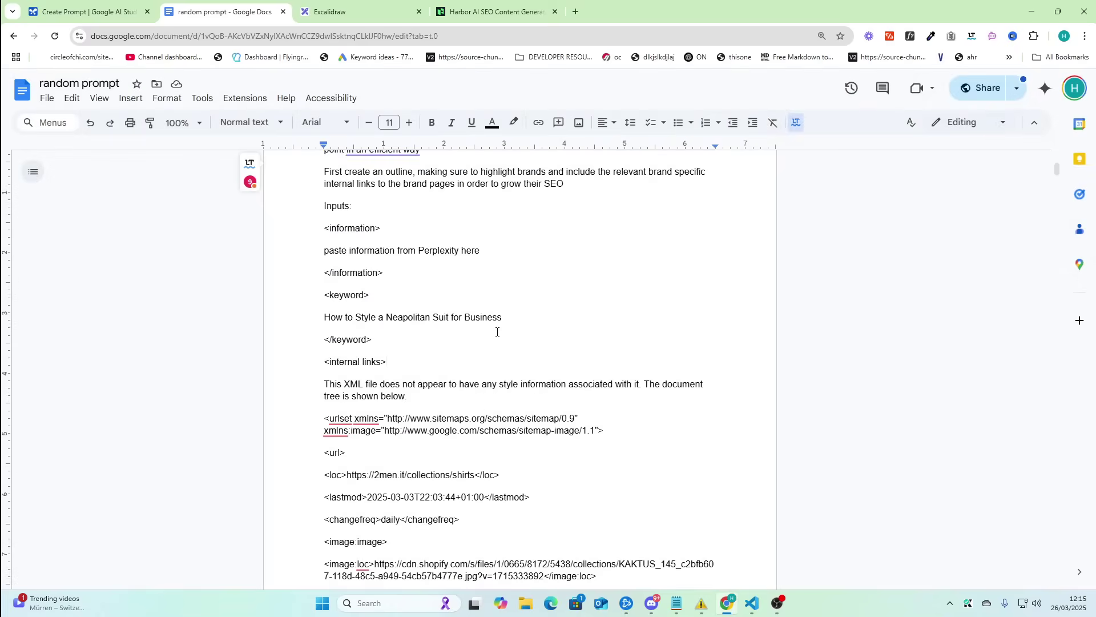
drag(497, 331, 323, 318)
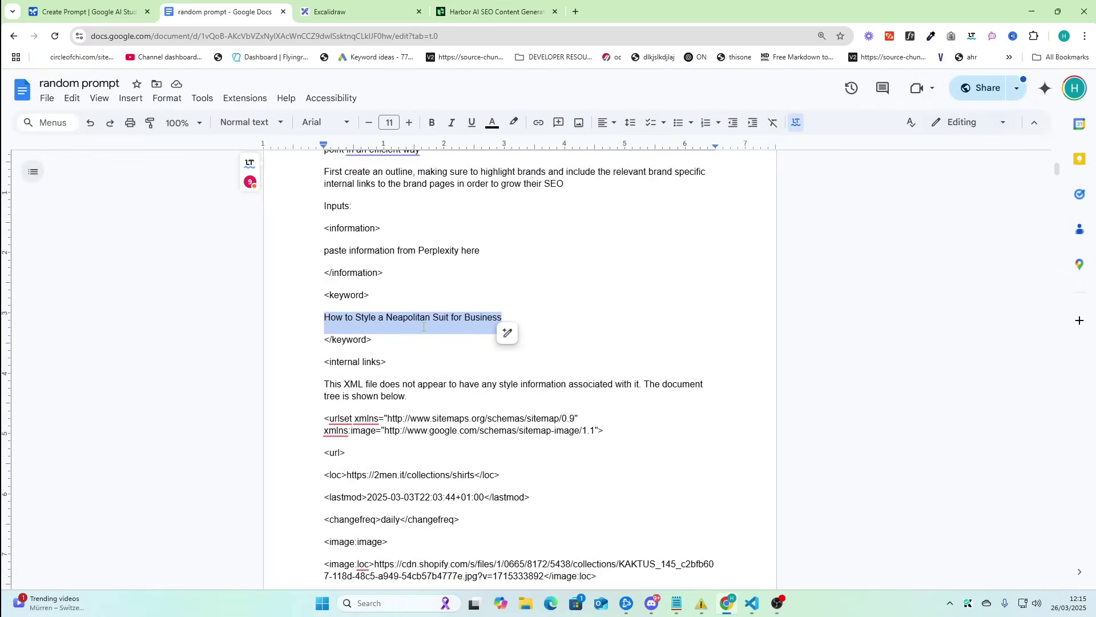
scroll(423, 326, down, 1)
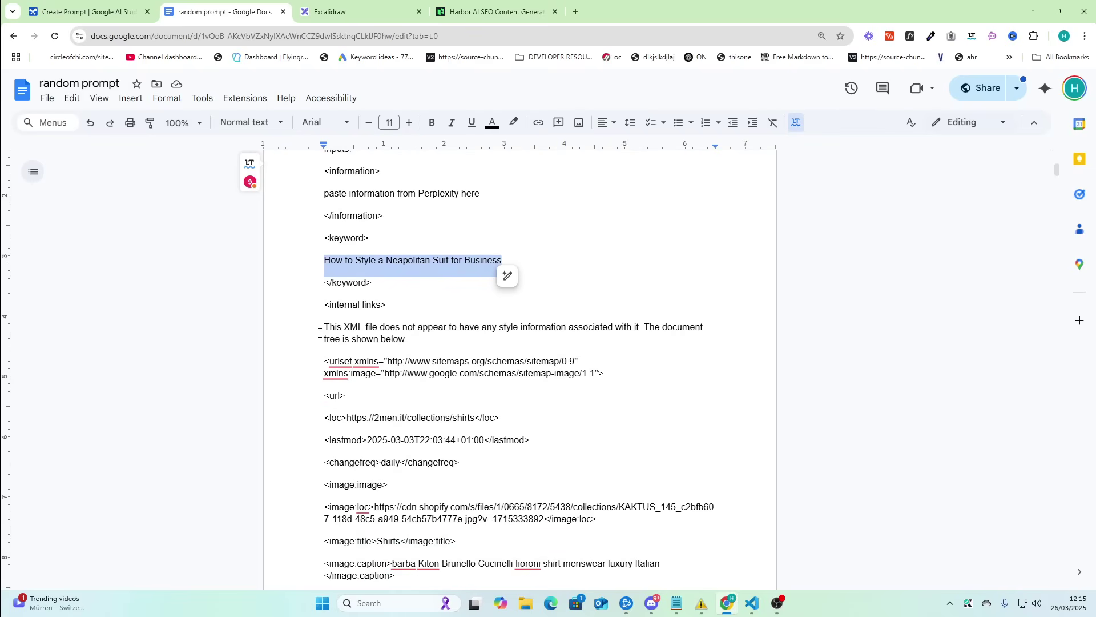
- Open 2men.it/sitemap.xml in a new tab
drag(323, 326, 405, 361)
click(405, 361)
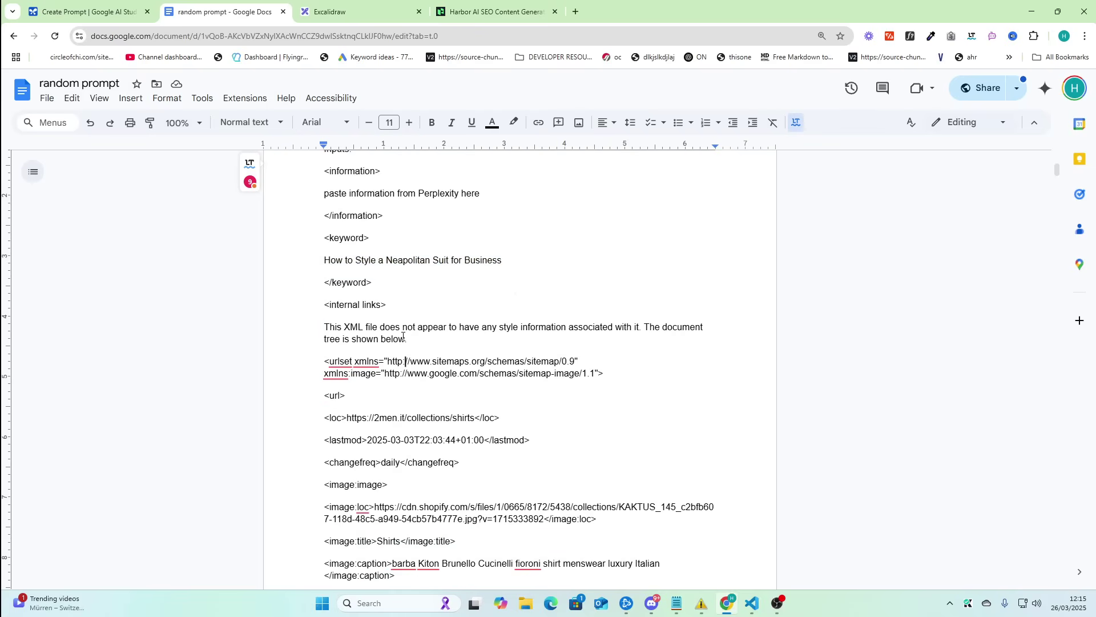
click(575, 11)
text(2men.it)
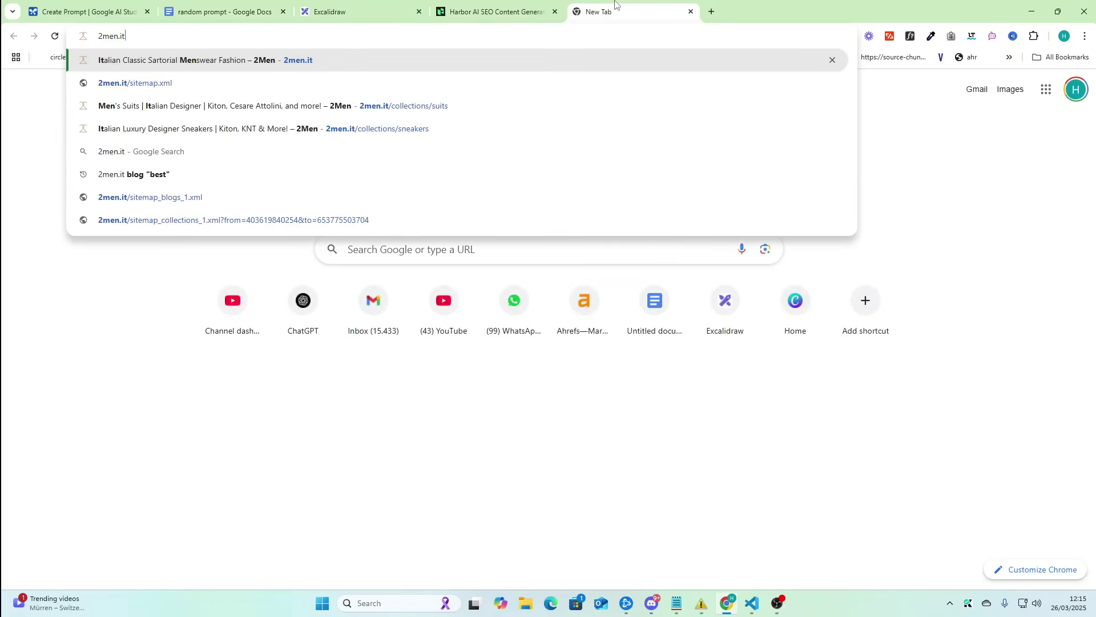
text(/sitemap.xml)
key(Return)
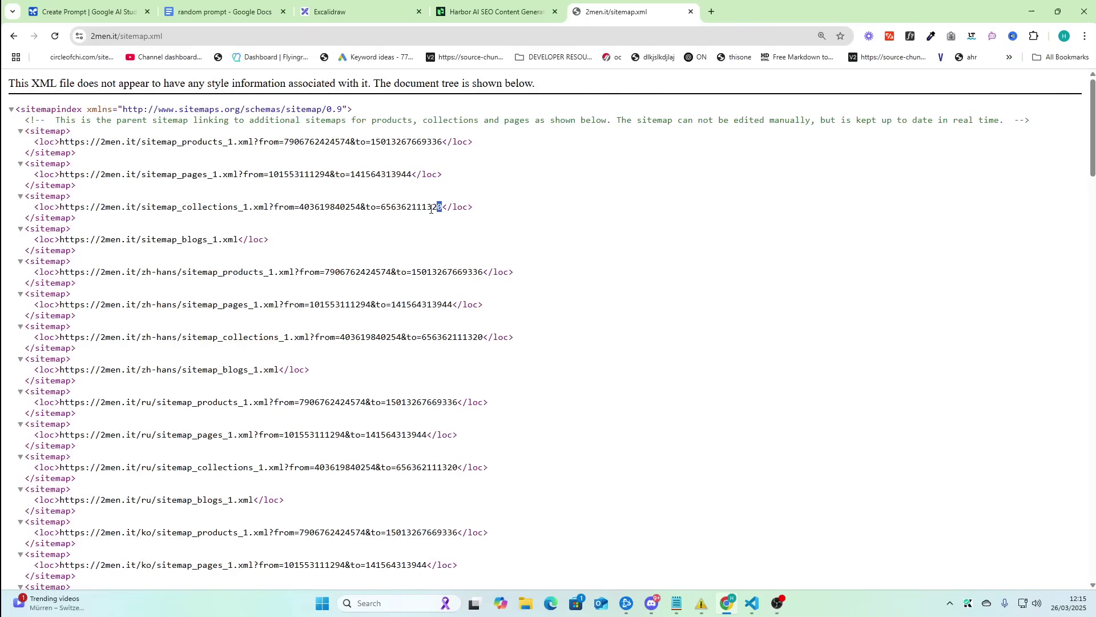
- Load the sitemap_collections_1.xml URL from that page and select all its XML
drag(432, 209, 57, 209)
key(ctrl+c)
click(147, 38)
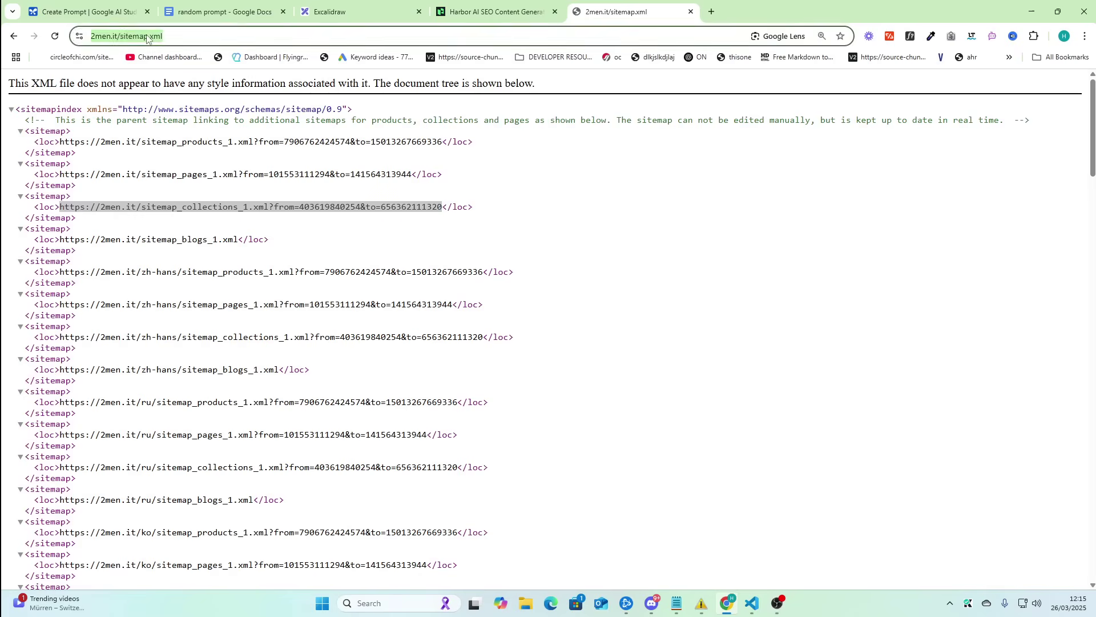
key(ctrl+v)
key(Return)
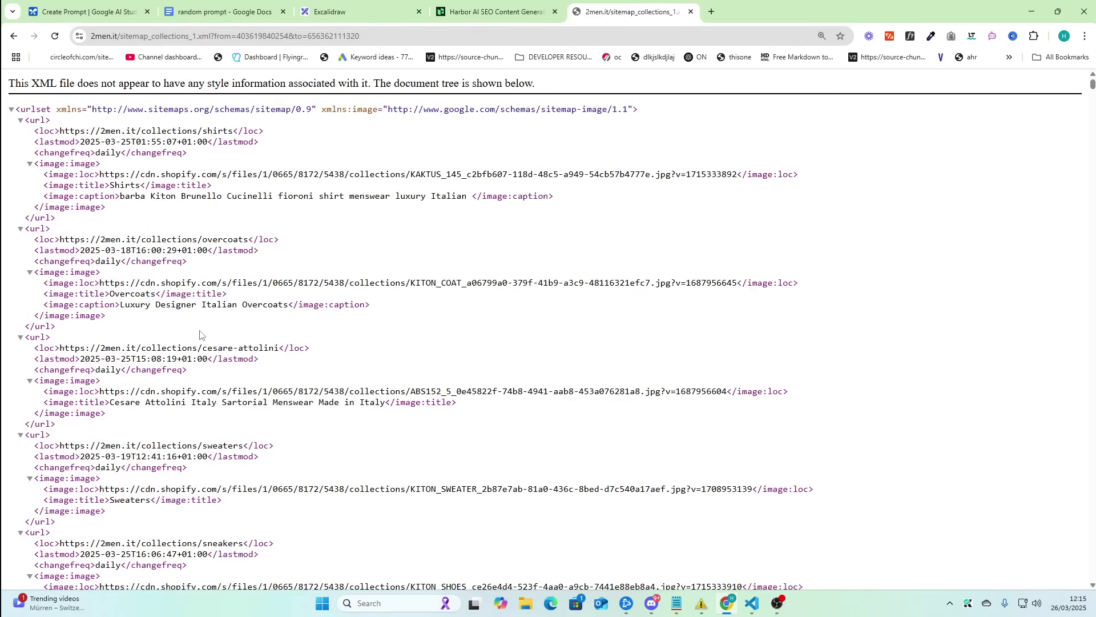
key(ctrl+a)
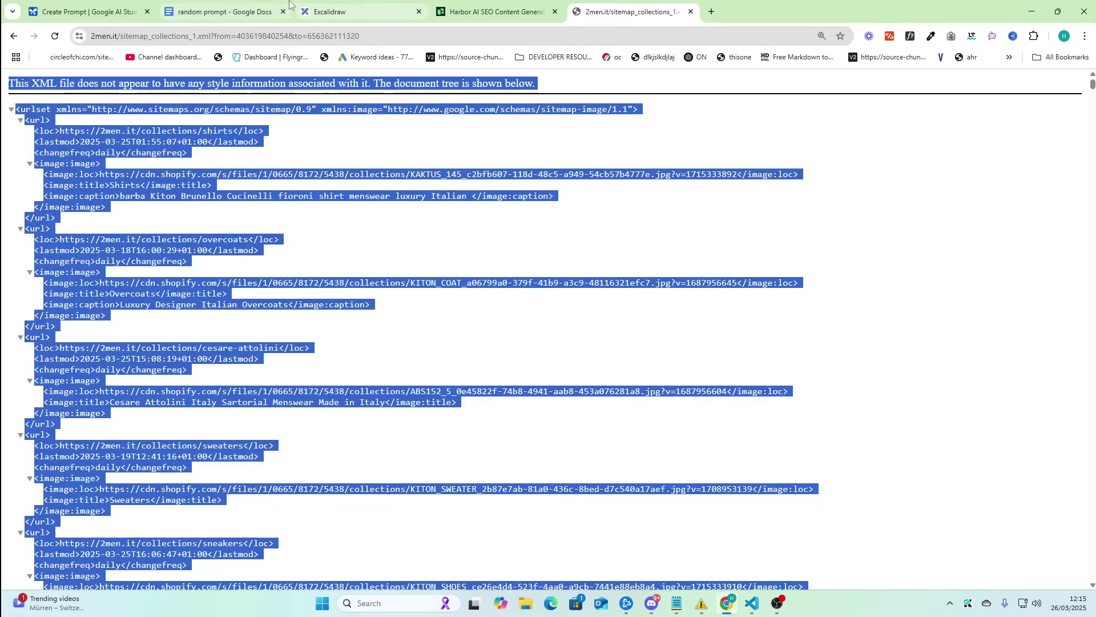
- Delete the XML style-information notice paragraph and scroll down to the old sitemap's </urlset>
click(223, 12)
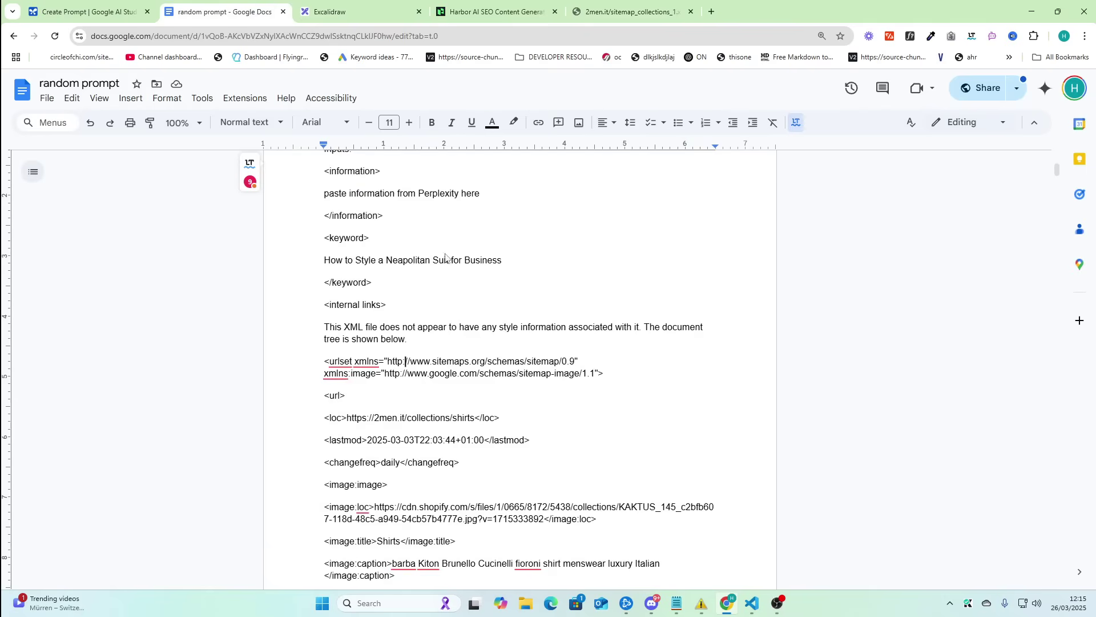
triple_click(324, 324)
key(BackSpace)
scroll(883, 325, down, 15)
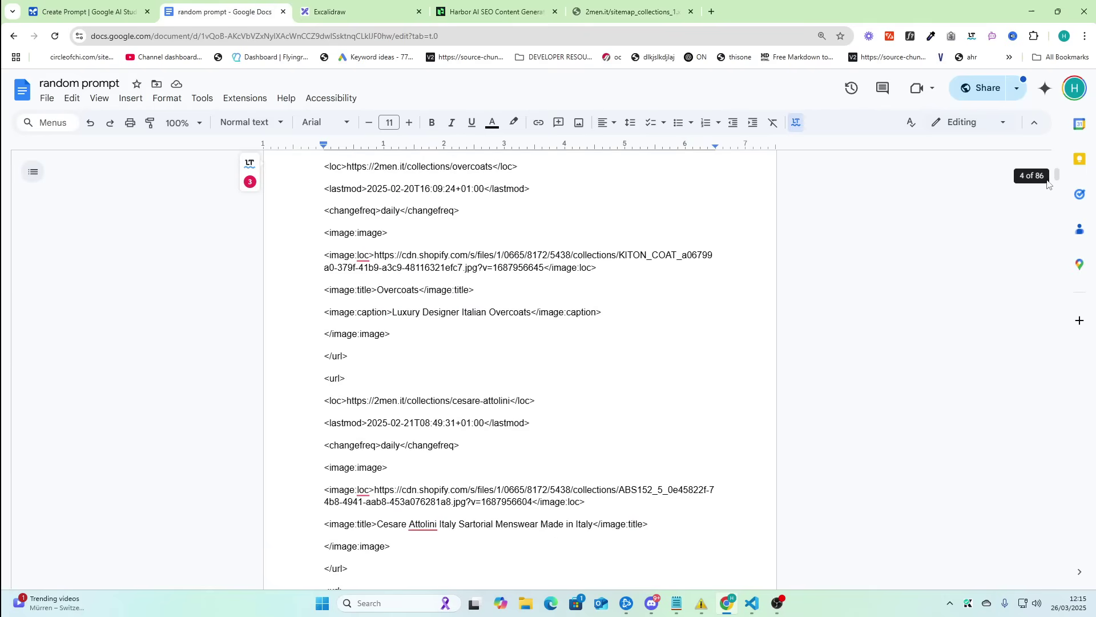
drag(1049, 231, 957, 508)
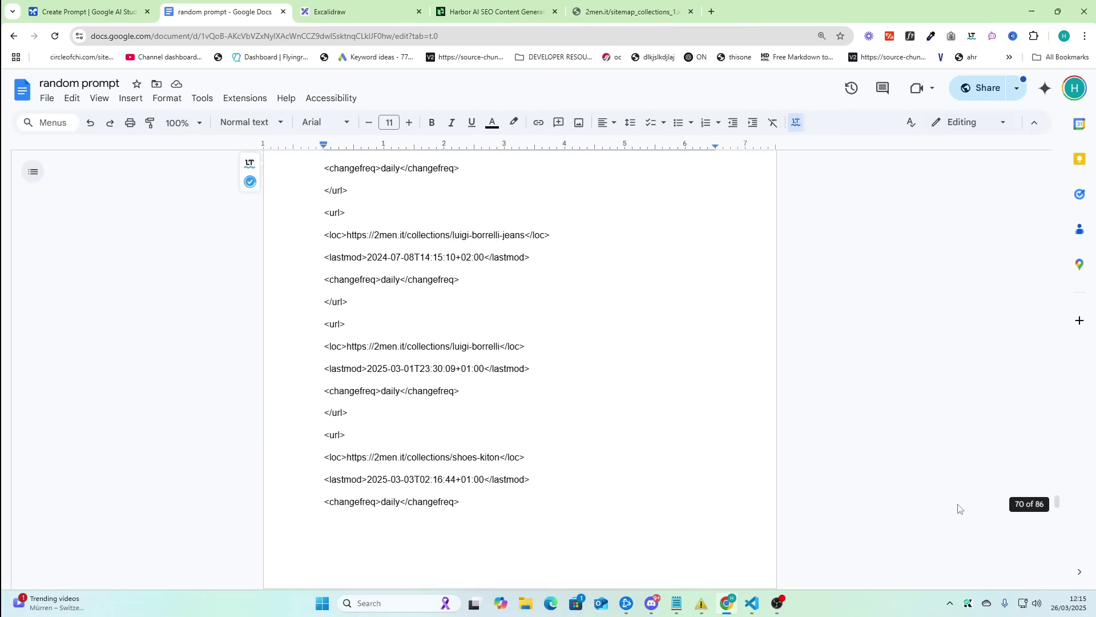
scroll(560, 477, down, 20)
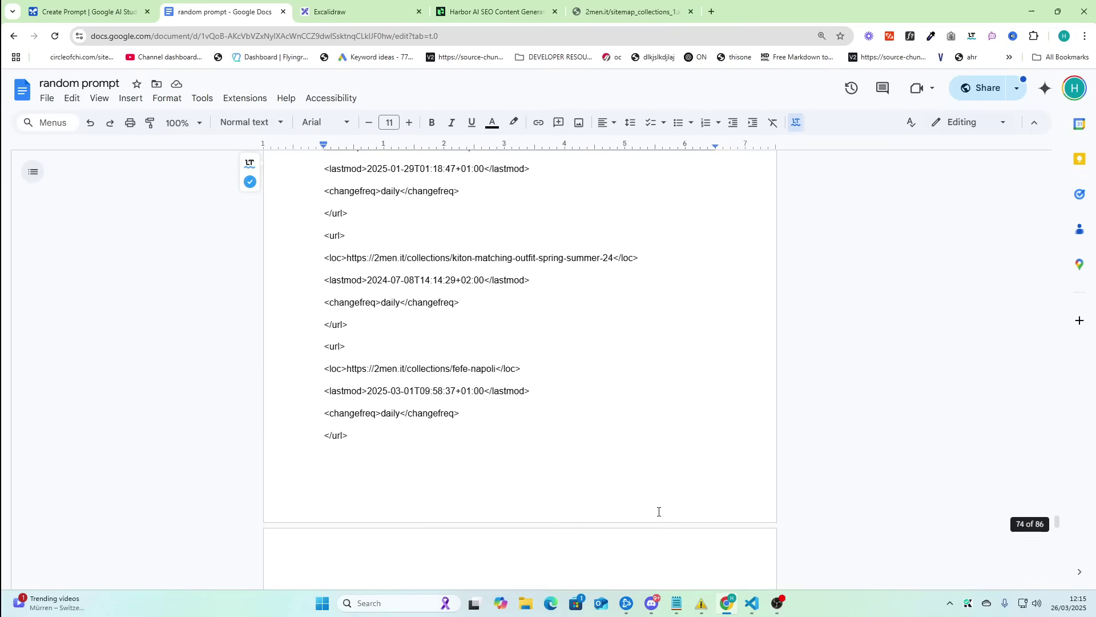
scroll(746, 526, down, 20)
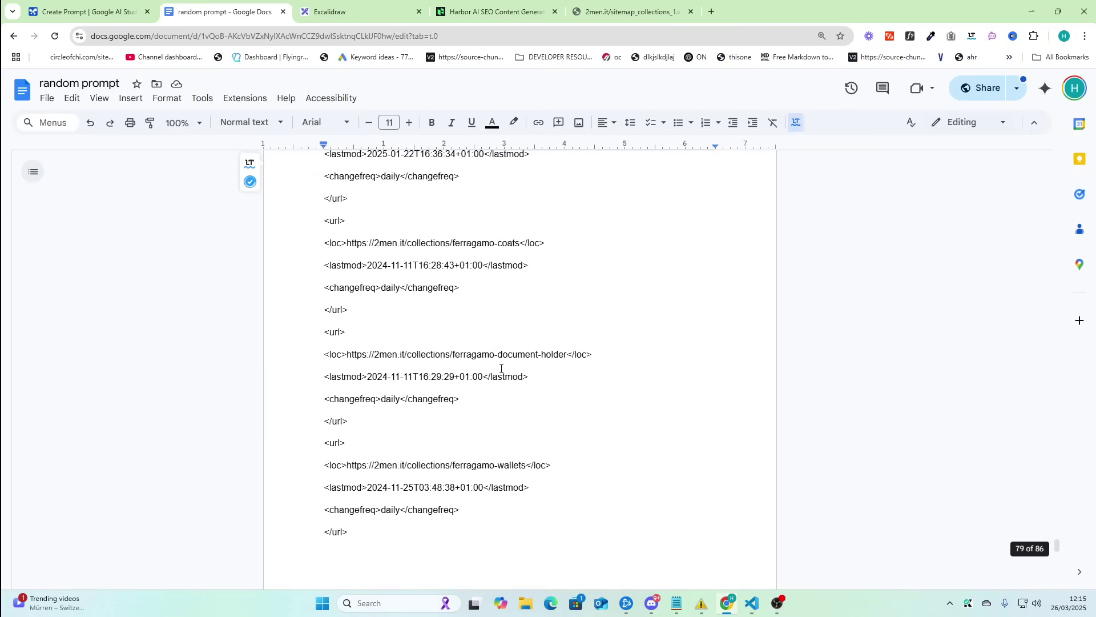
scroll(531, 371, down, 5)
scroll(521, 385, up, 10)
scroll(445, 381, down, 4)
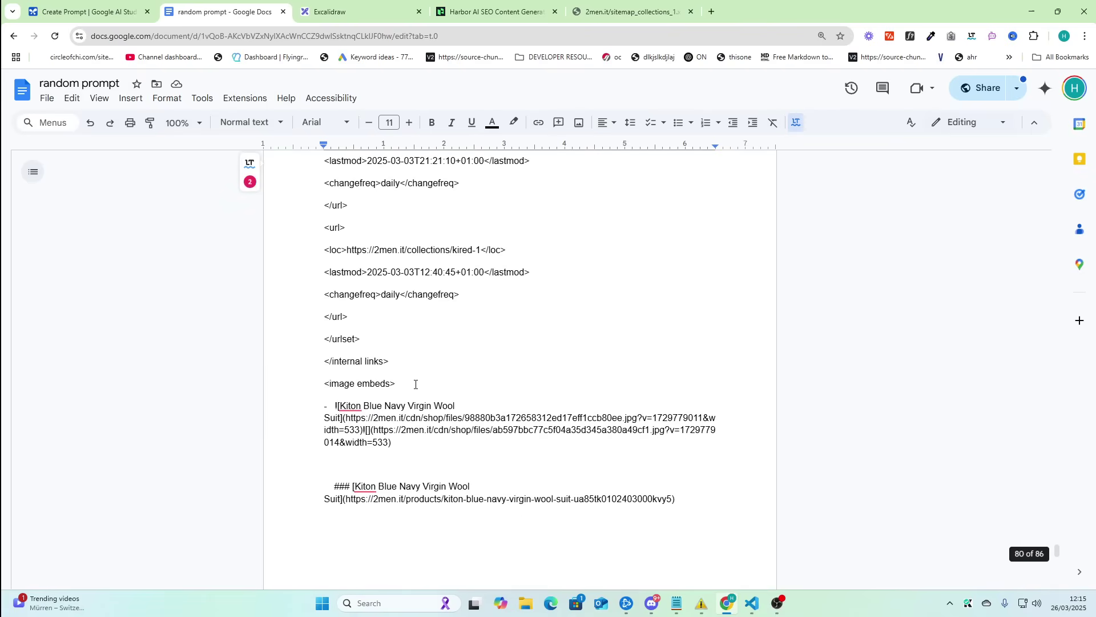
- Select the old internal-links sitemap and paste the 2men.it collections sitemap over it
shift+click(368, 343)
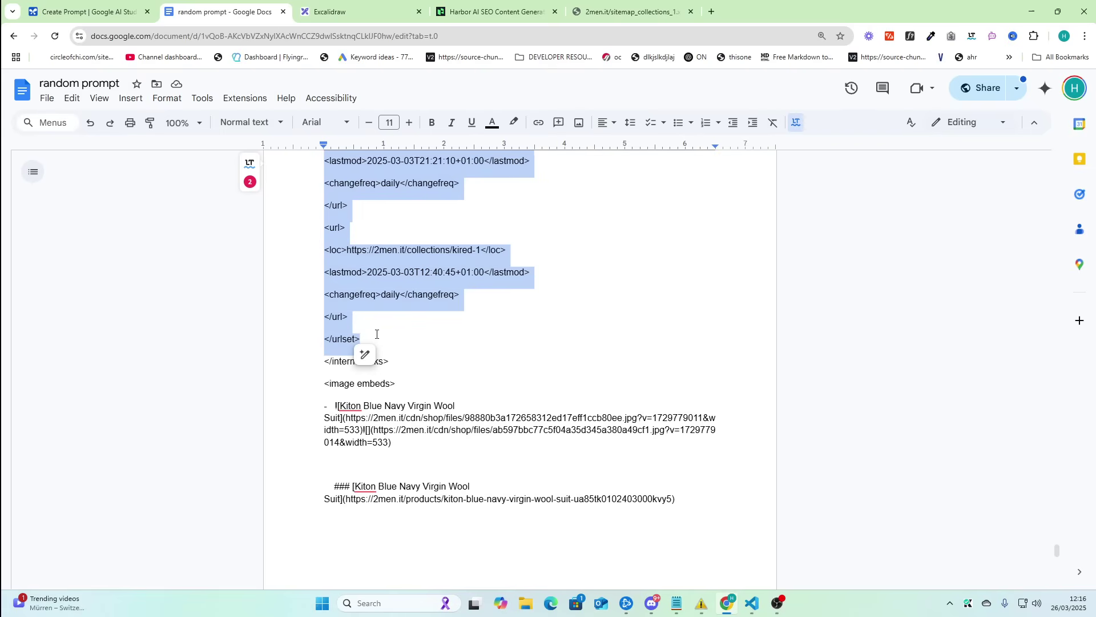
key(ctrl+v)
scroll(436, 433, down, 8)
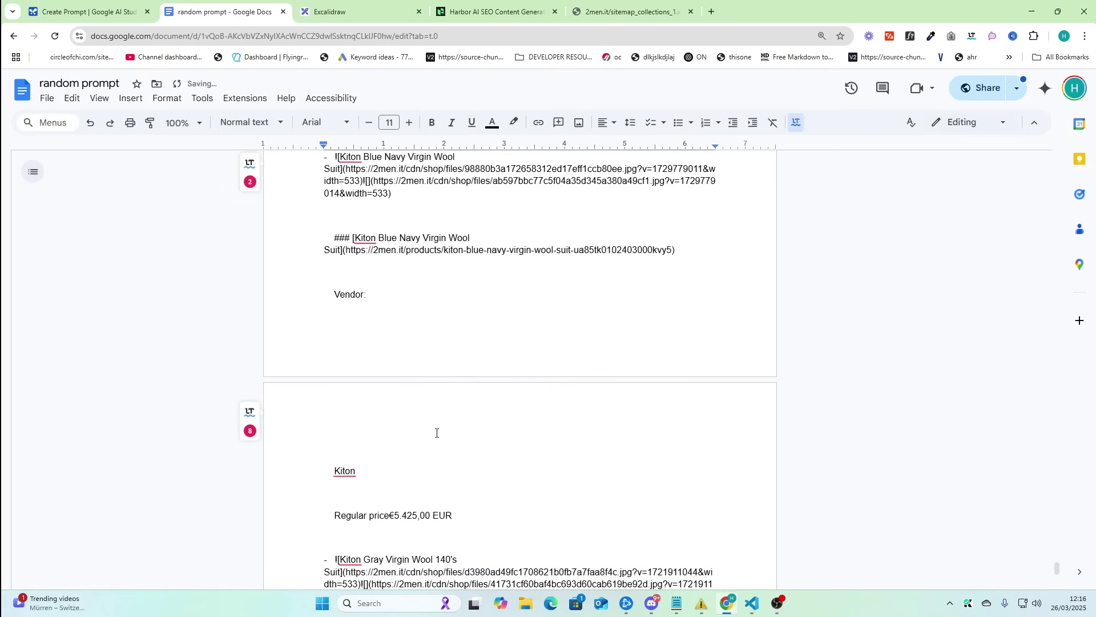
scroll(437, 433, up, 15)
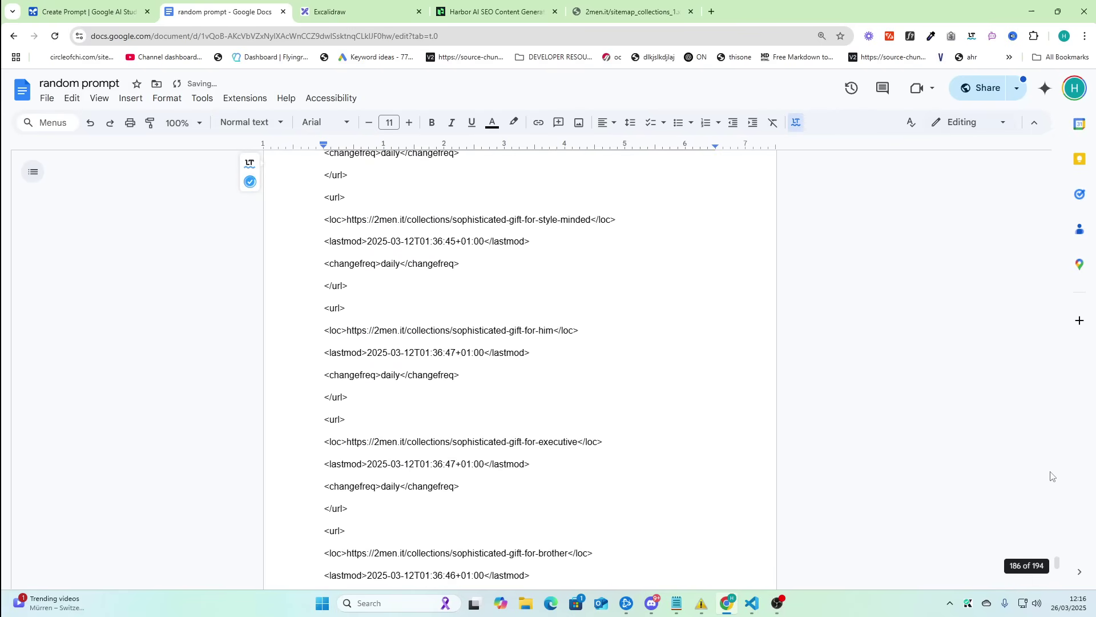
drag(1057, 562, 1031, 311)
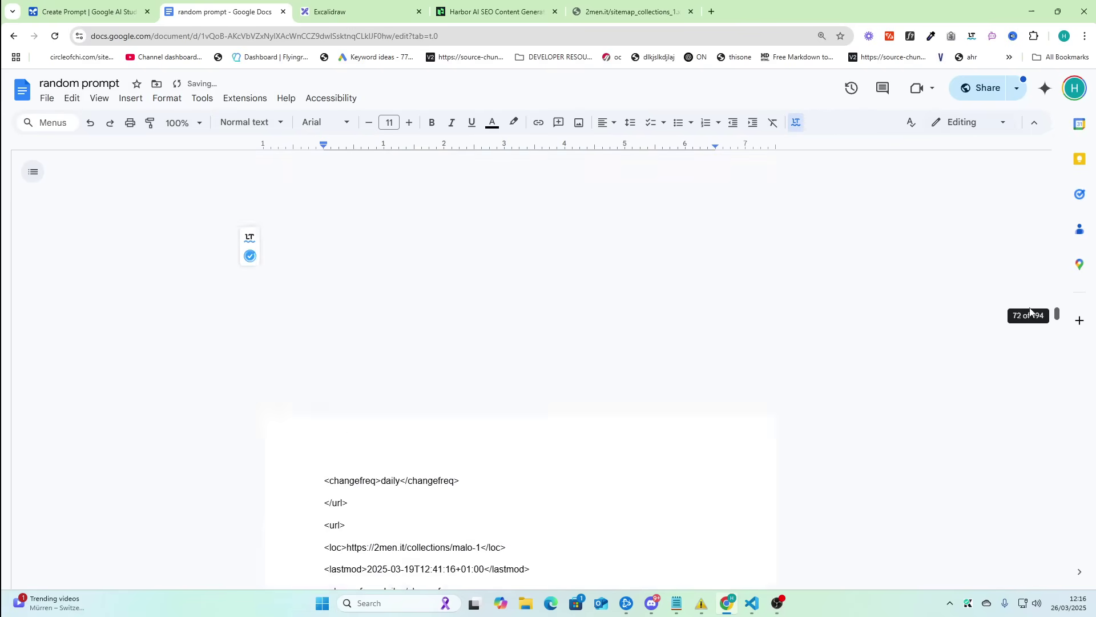
text(`)
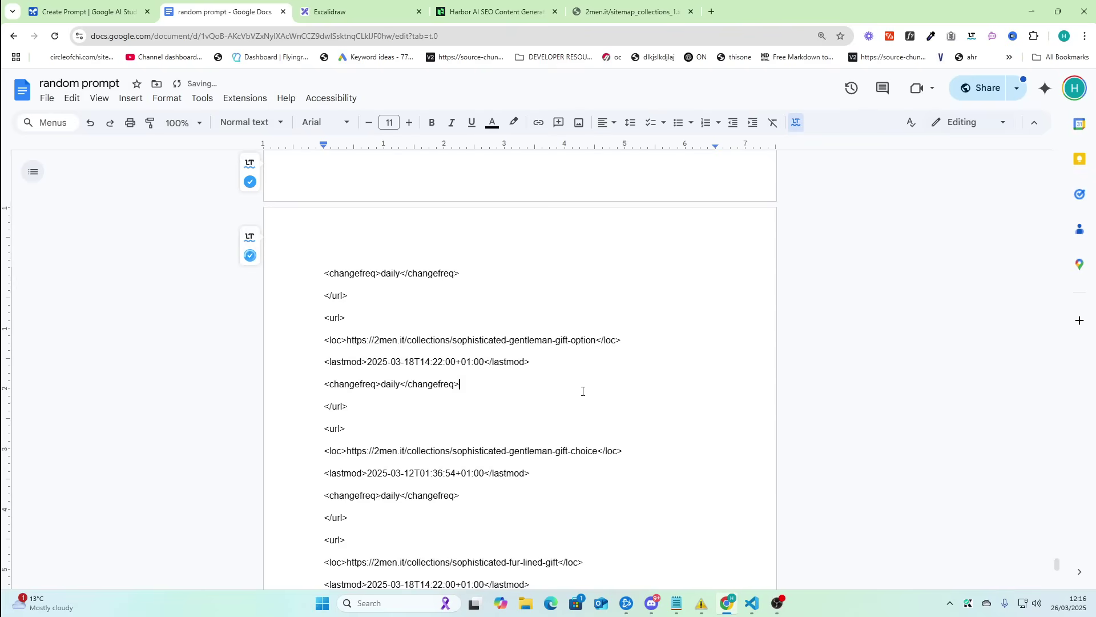
scroll(583, 391, down, 15)
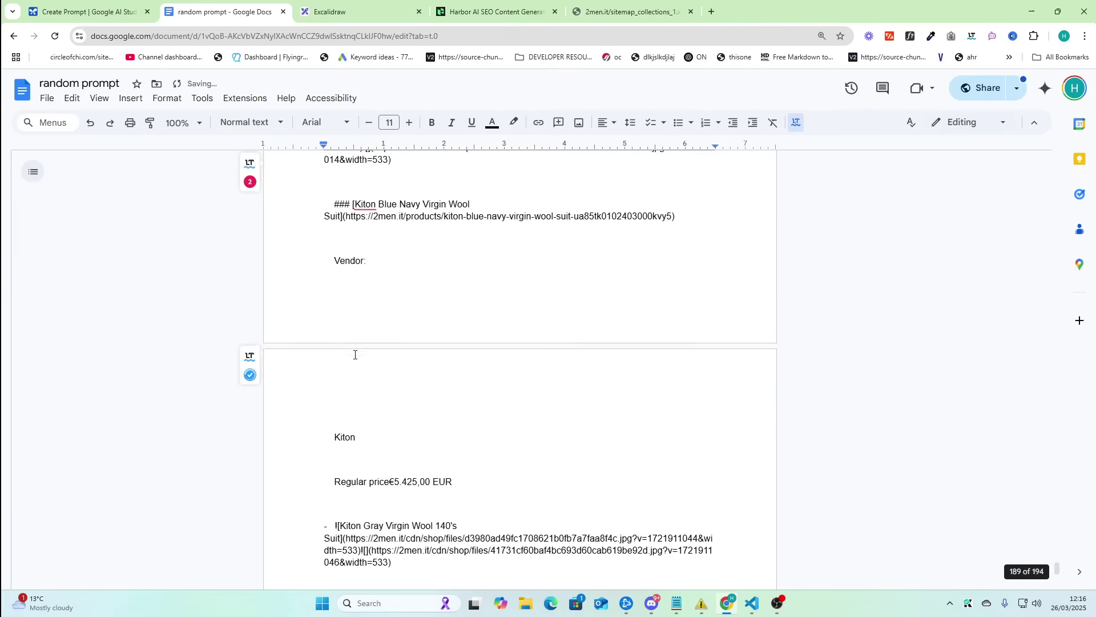
scroll(393, 313, up, 3)
- Go to 2men.it/collections/suits and select the suit product grid
click(575, 19)
key(ctrl+l)
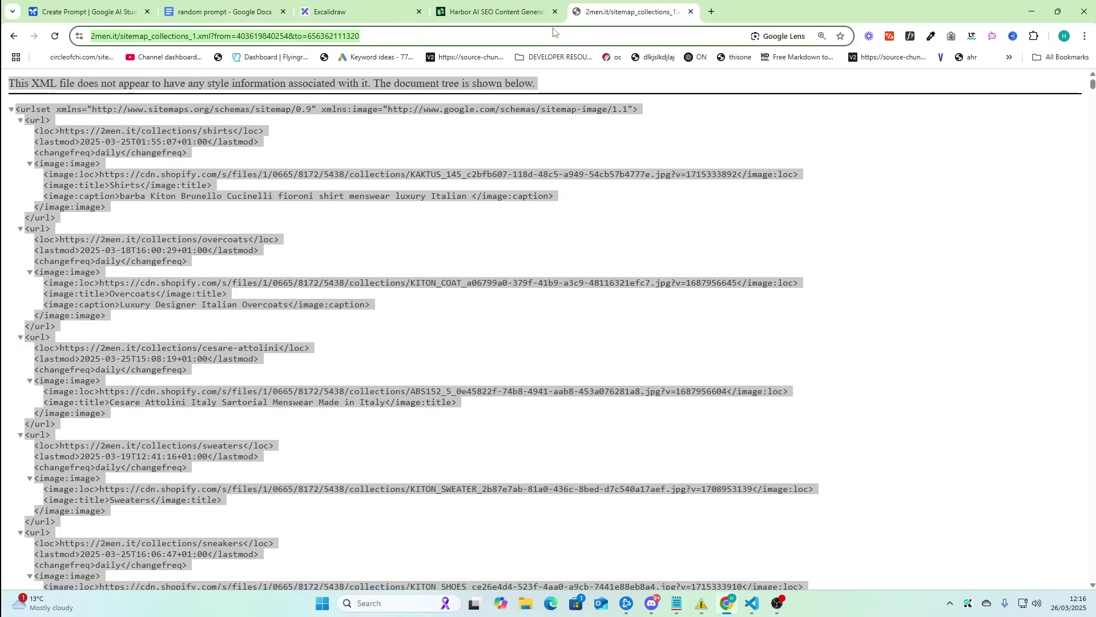
text(2men.it/collectoins)
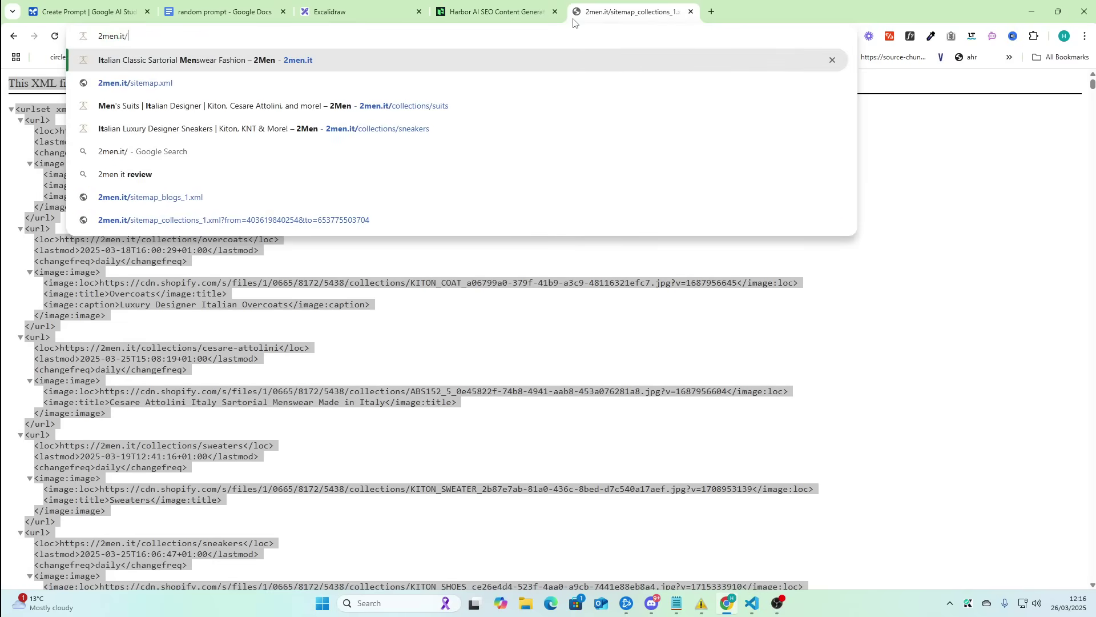
key(BackSpace)
key(BackSpace)
key(BackSpace)
key(BackSpace)
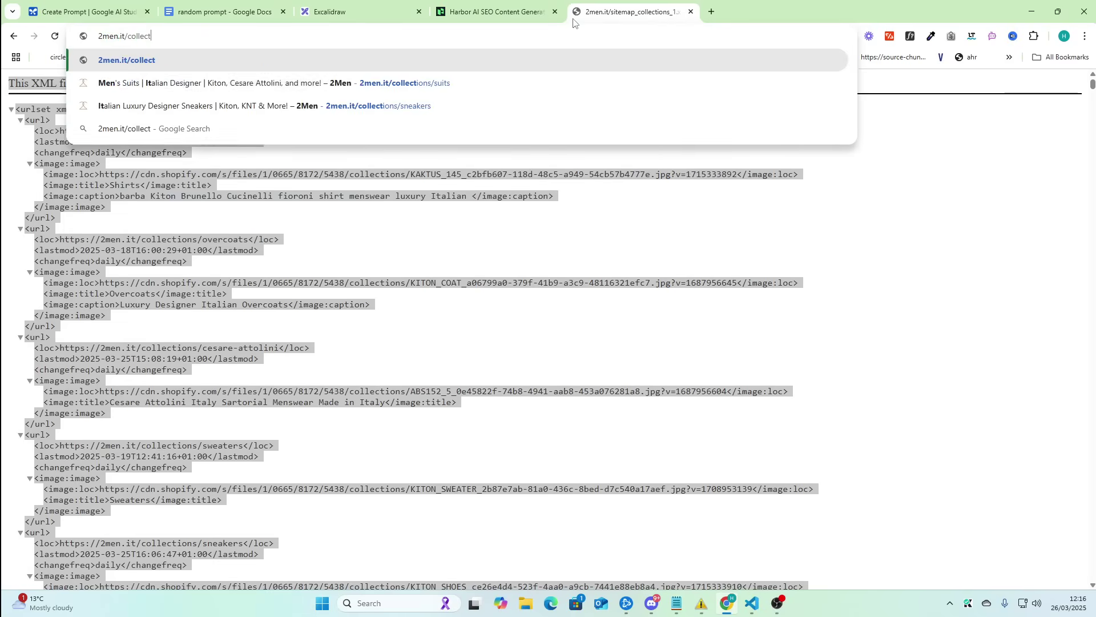
text(ions/s)
key(Return)
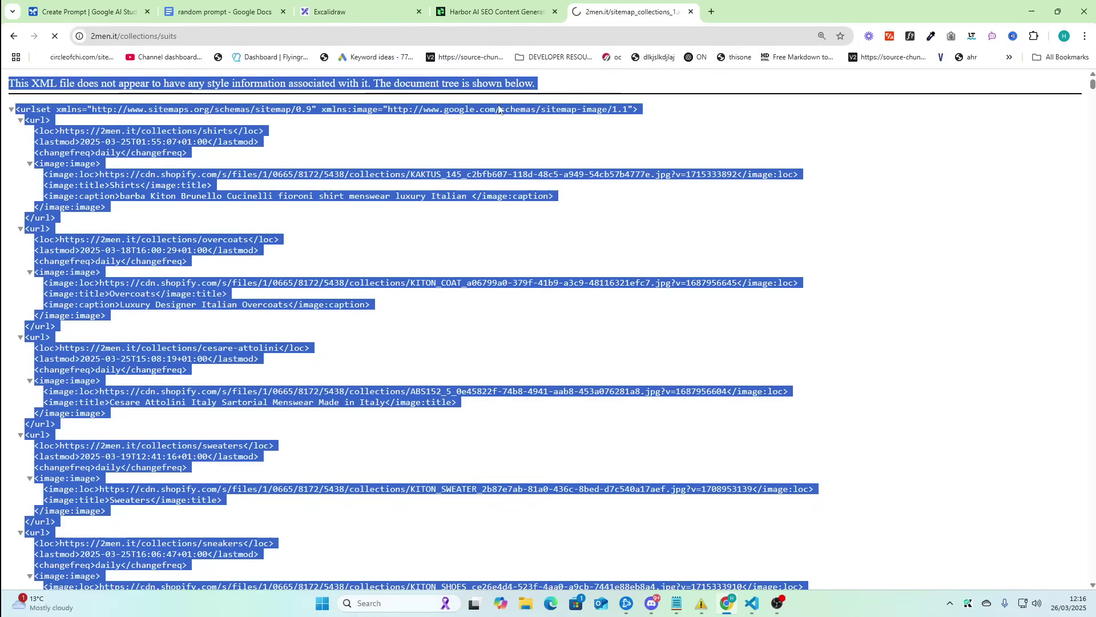
scroll(957, 505, down, 9)
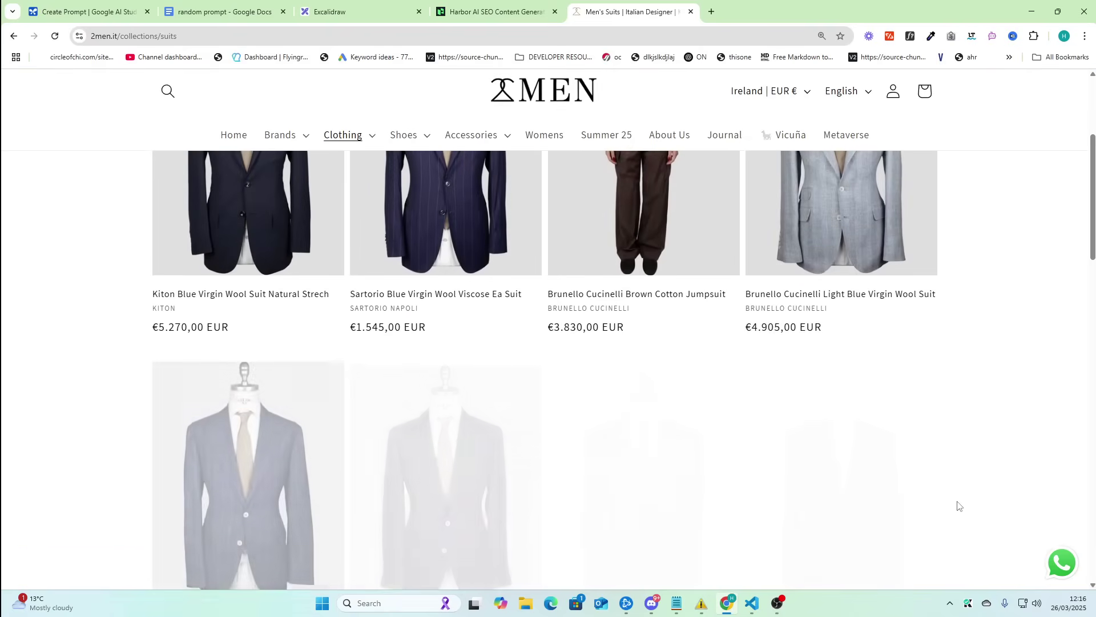
scroll(958, 501, down, 5)
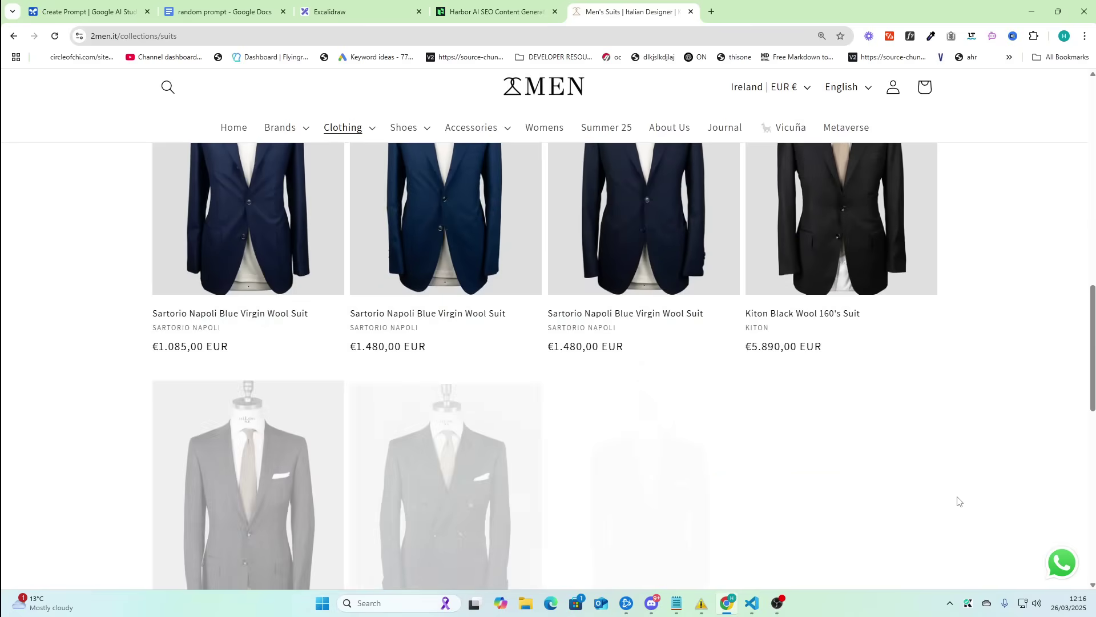
scroll(345, 347, up, 15)
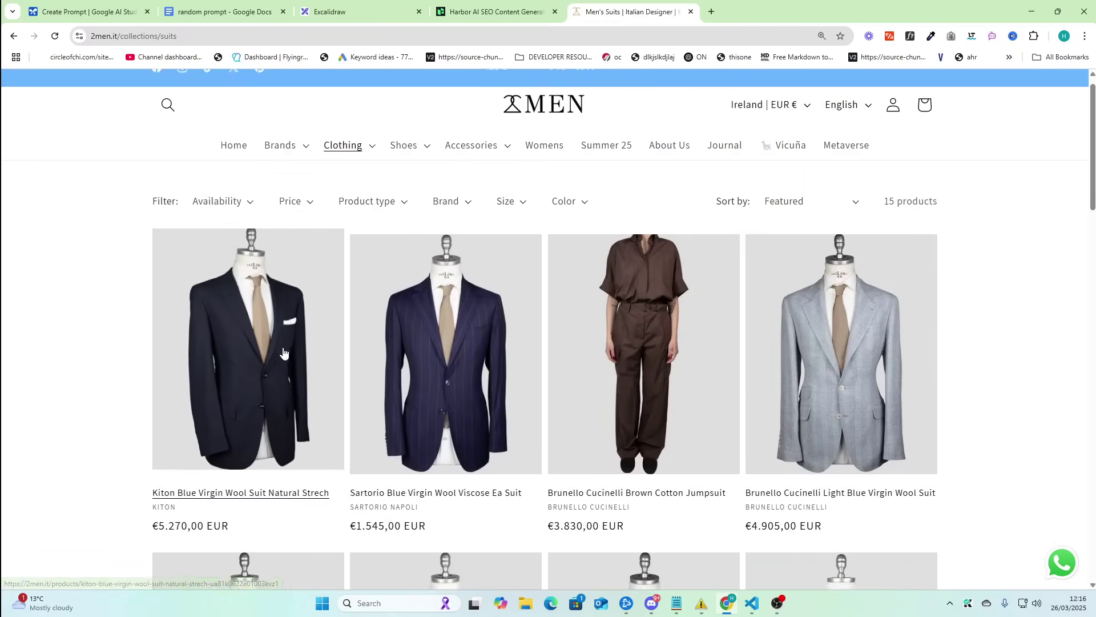
drag(232, 315, 840, 455)
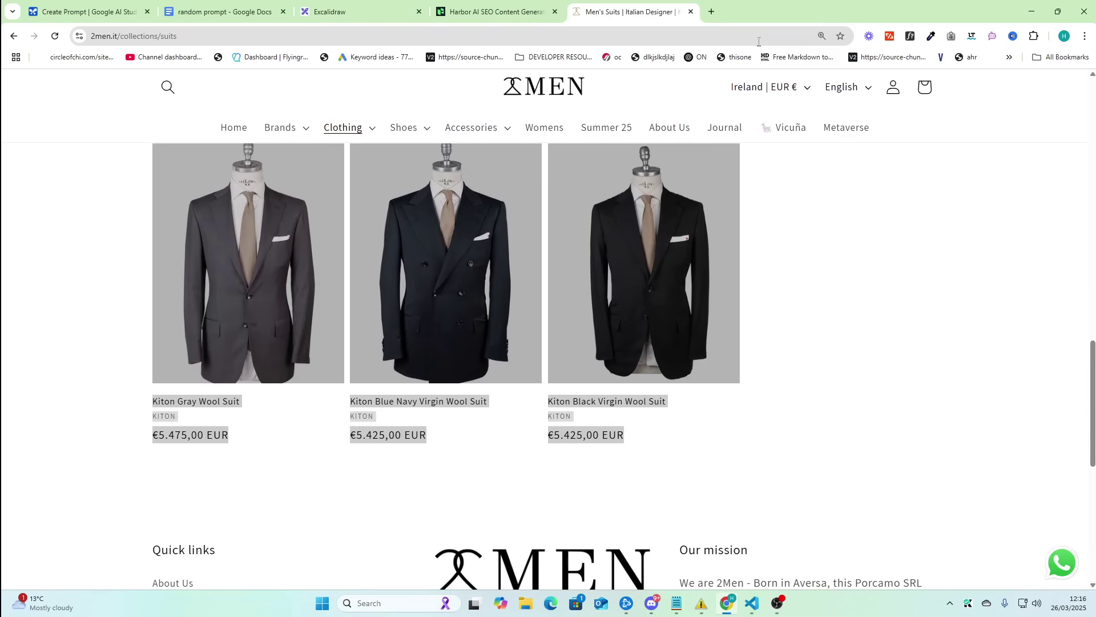
- Search for a Paste to Markdown converter and paste the suit listings into it
click(712, 11)
text(paste to markdown)
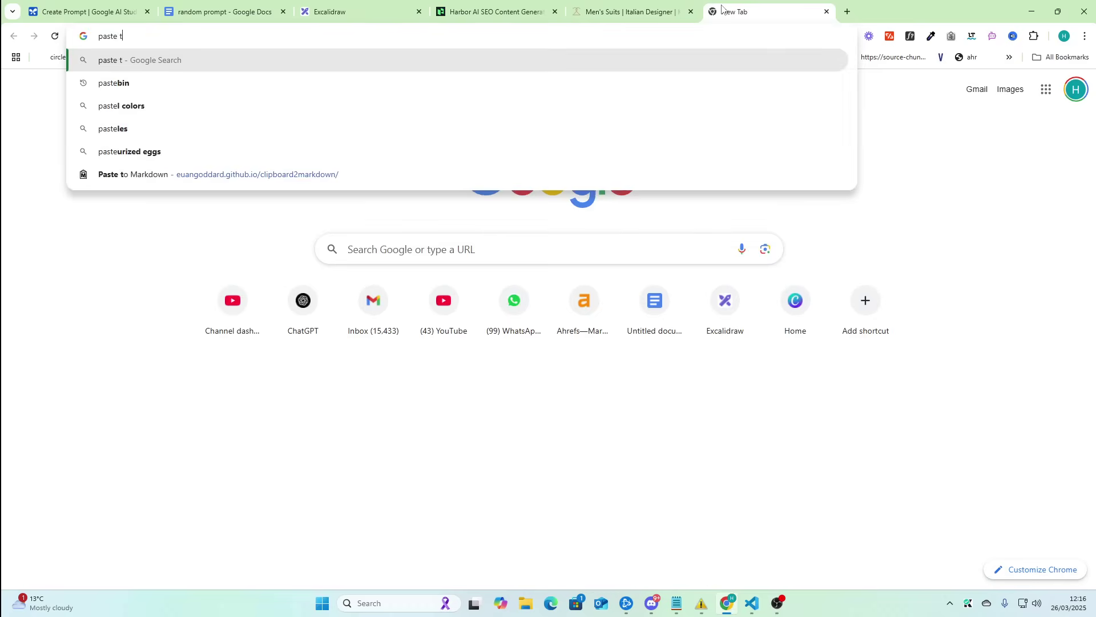
key(Return)
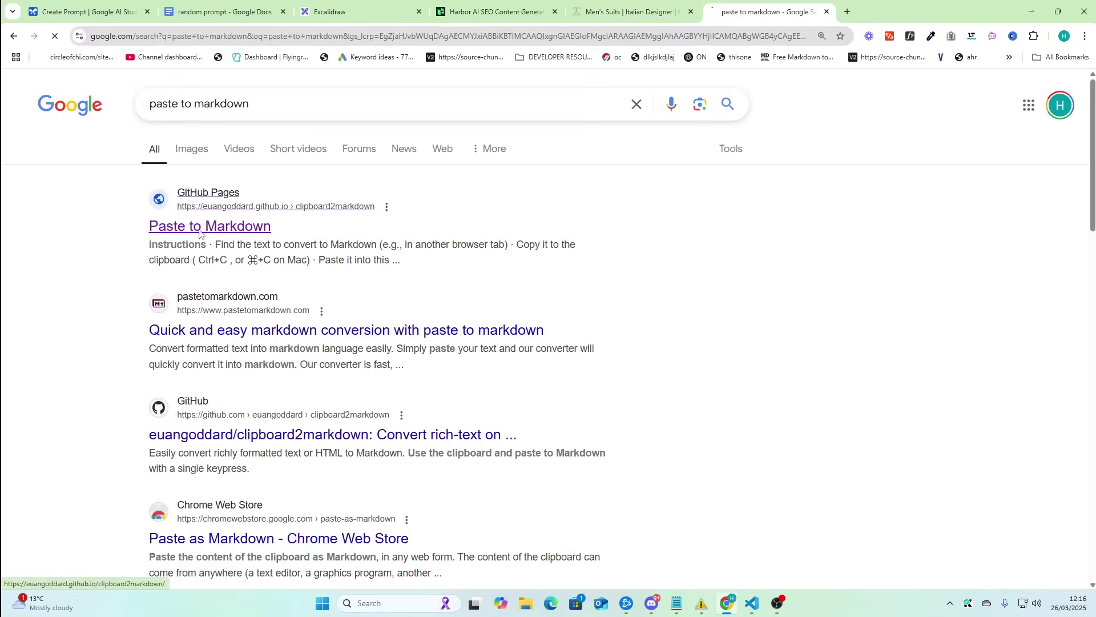
key(ctrl+v)
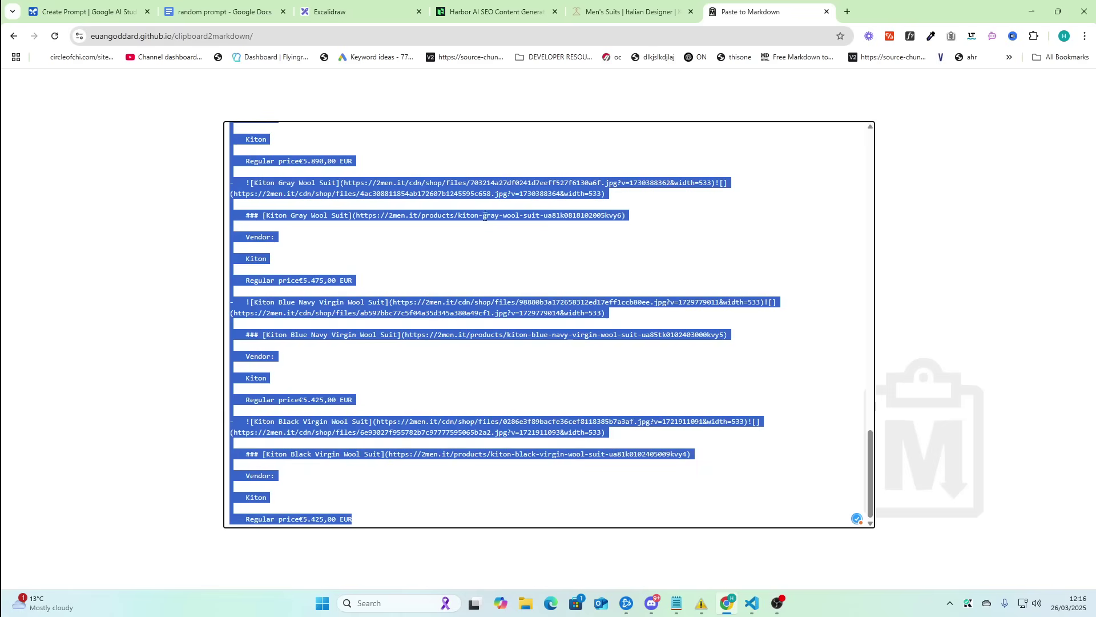
- Replace the old image embeds listing in the prompt with the Markdown suit listings, then switch to AI Studio
click(256, 6)
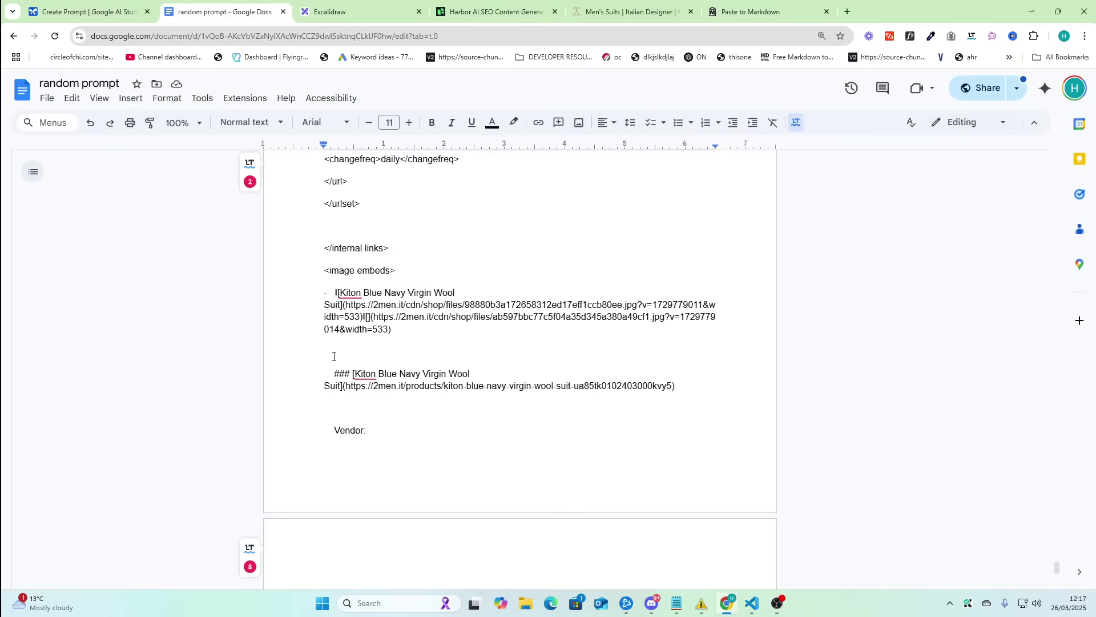
scroll(657, 477, down, 20)
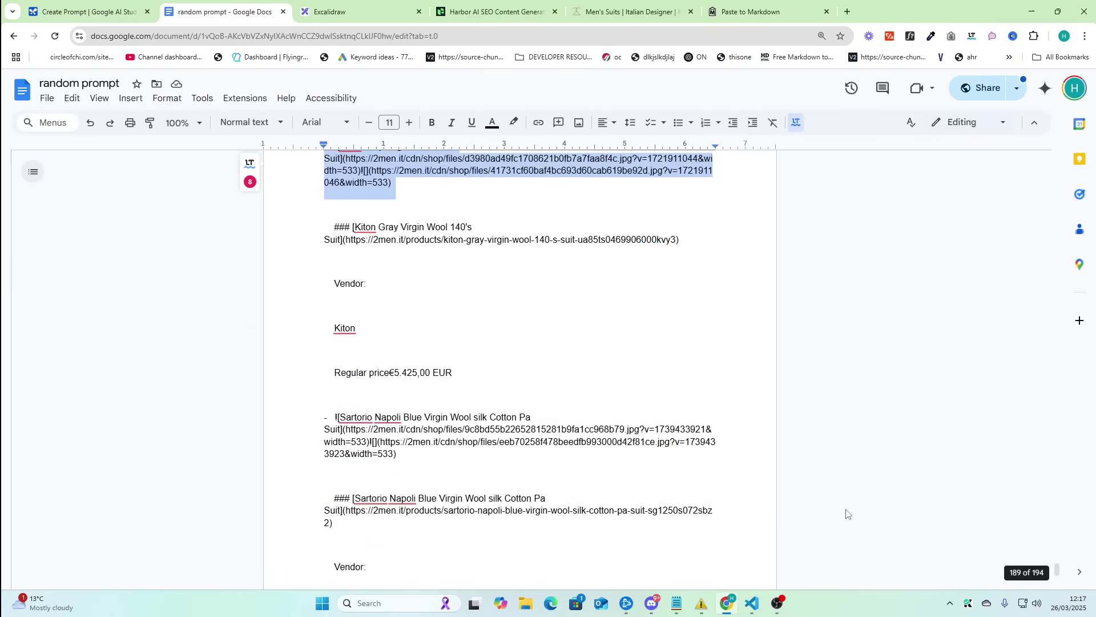
scroll(619, 464, down, 15)
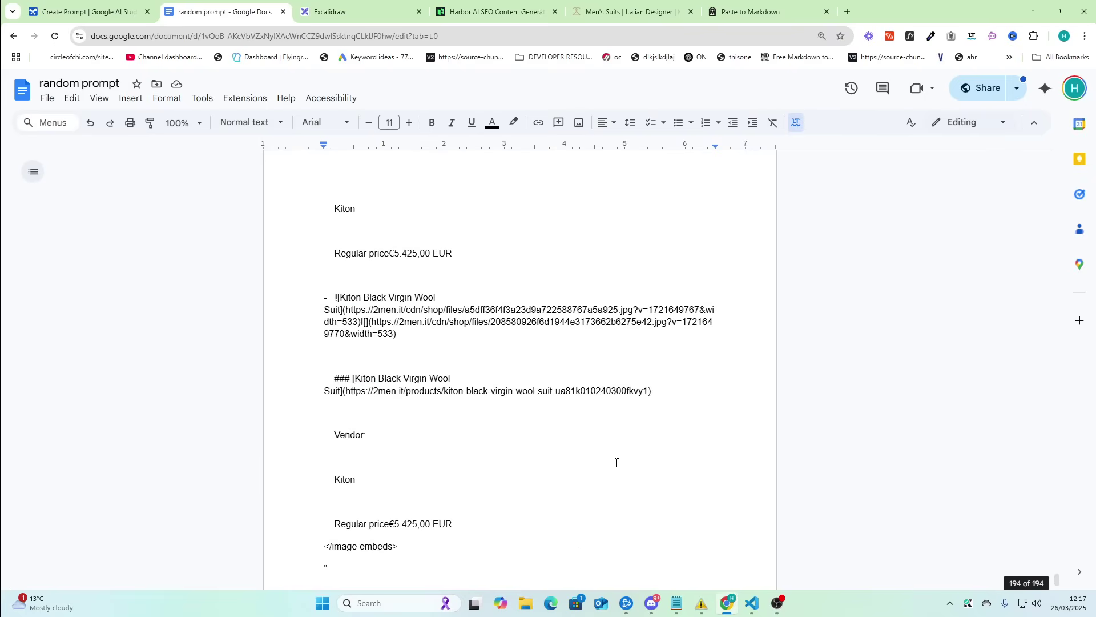
scroll(435, 410, up, 2)
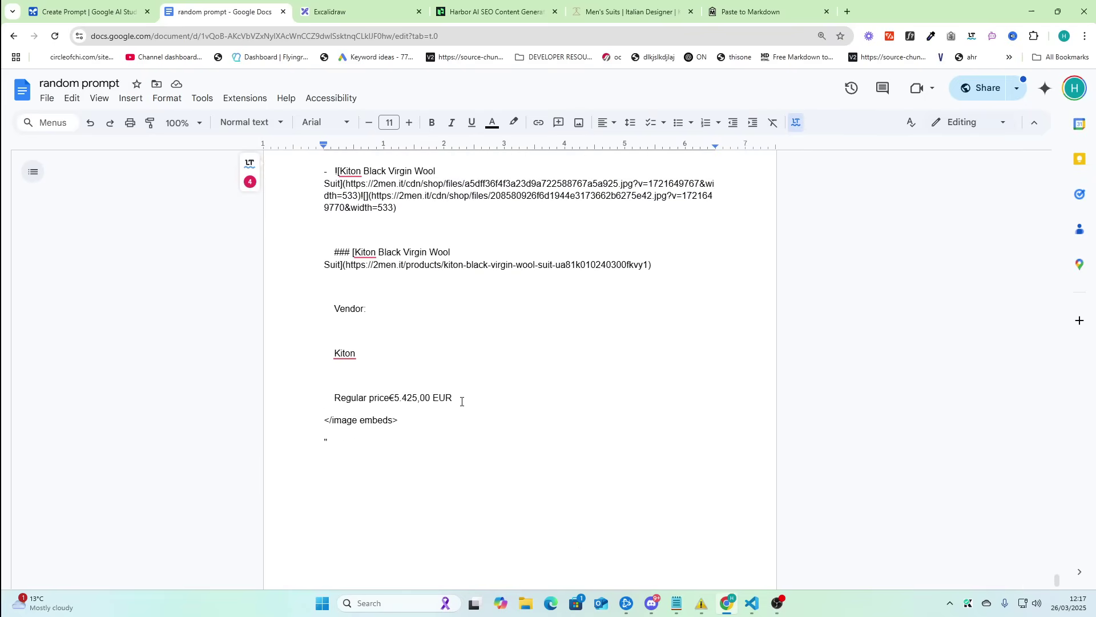
shift+click(461, 401)
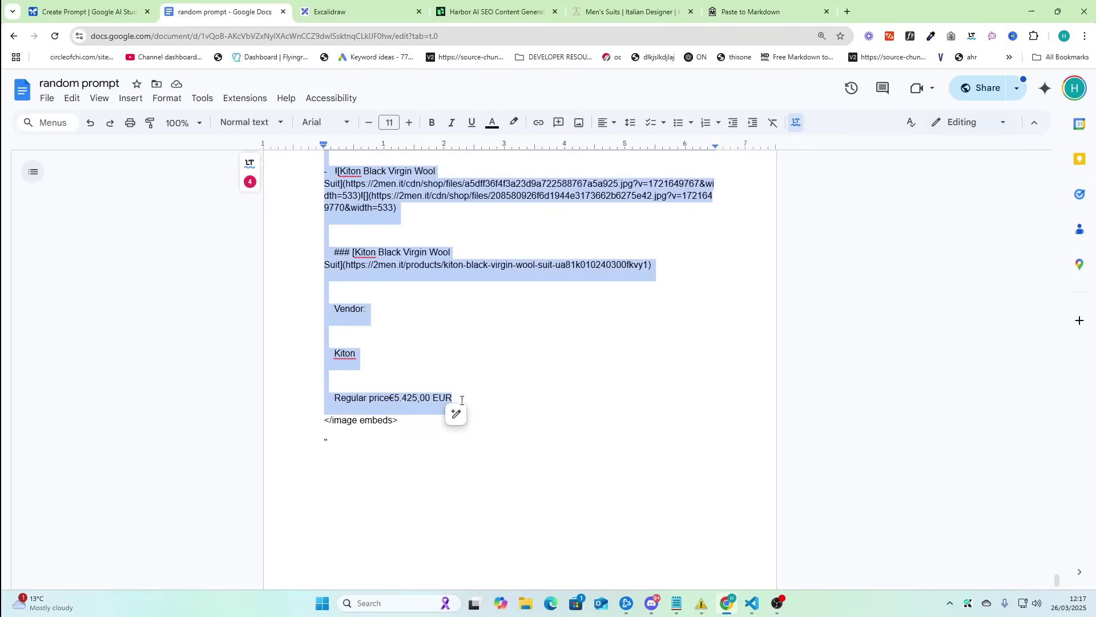
key(ctrl+z)
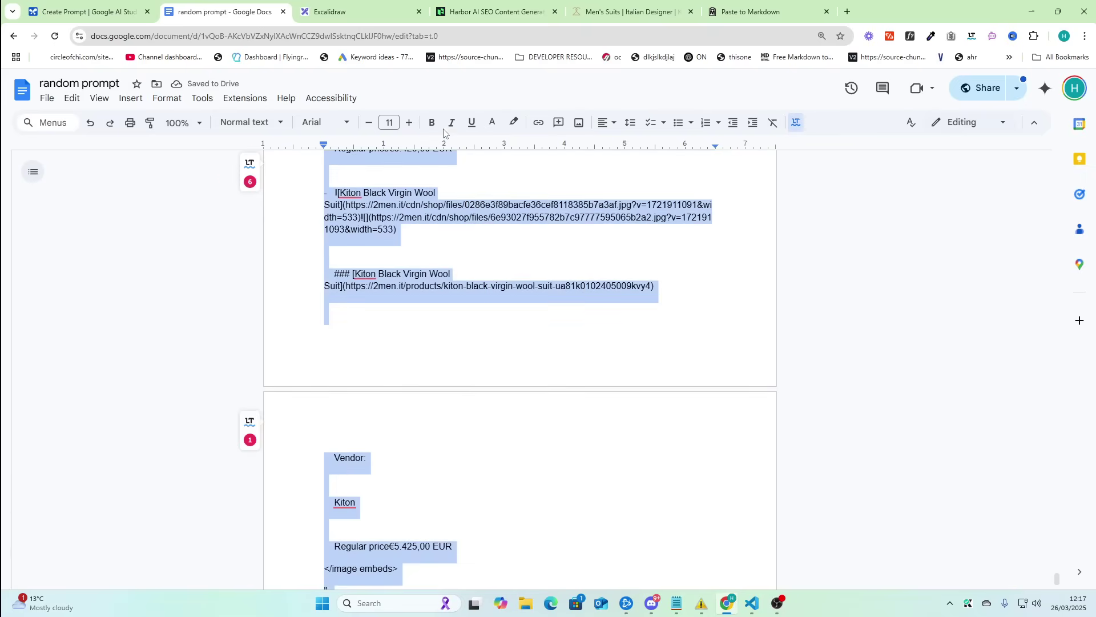
click(98, 6)
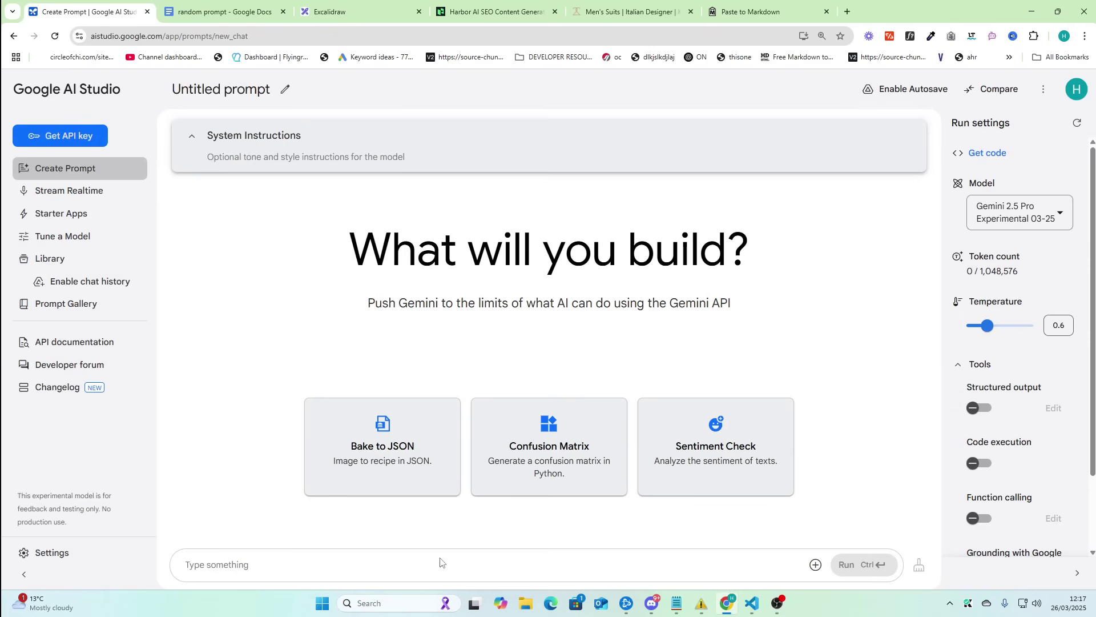
- Send the full SEO prompt to Gemini 2.5 Pro and show its thinking panel
key(ctrl+v)
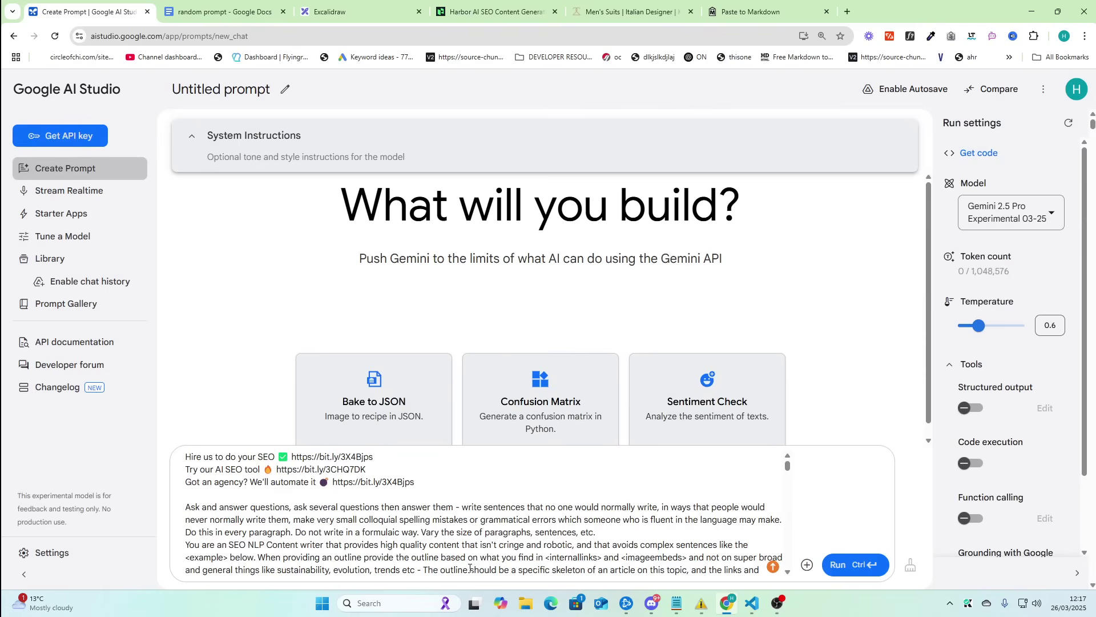
click(857, 564)
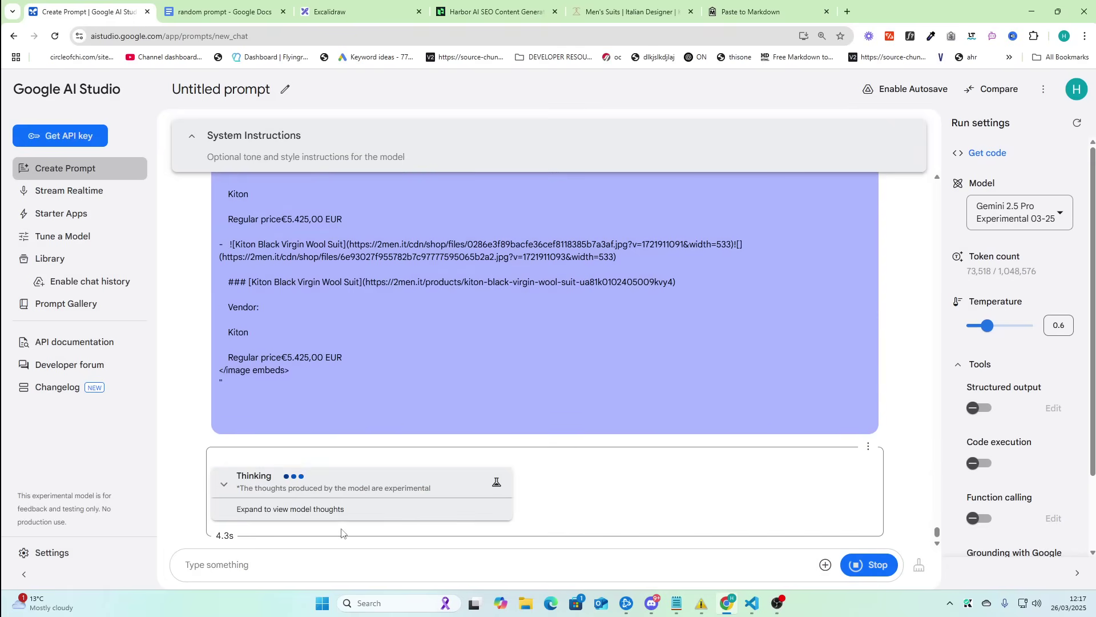
click(306, 508)
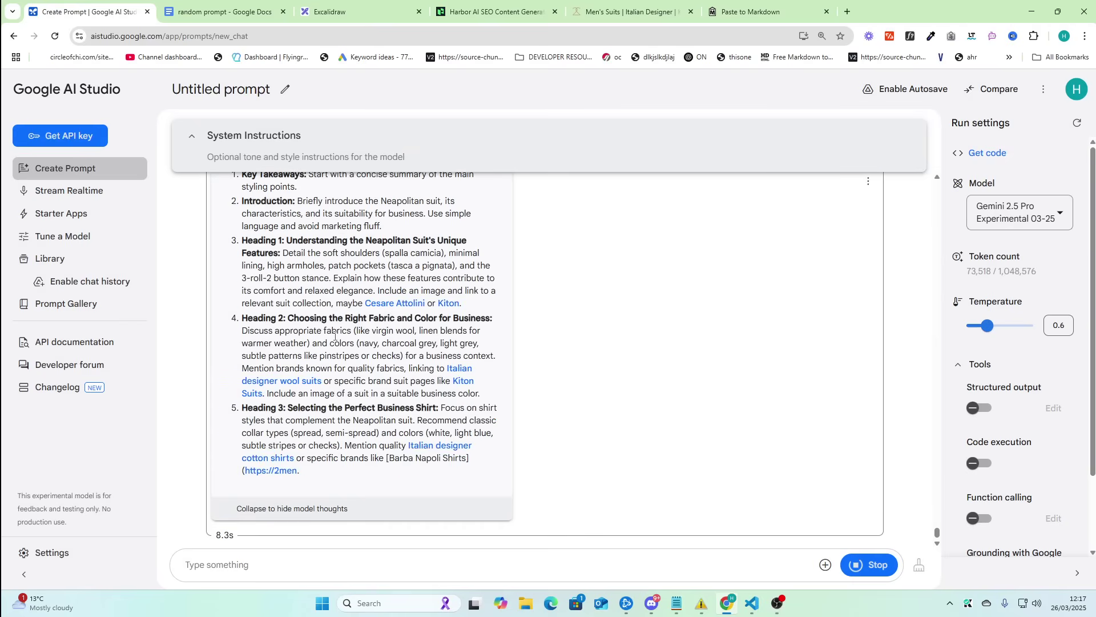
- Scroll through Gemini's streaming reasoning and checklist as it works
scroll(337, 337, up, 2)
scroll(400, 367, down, 2)
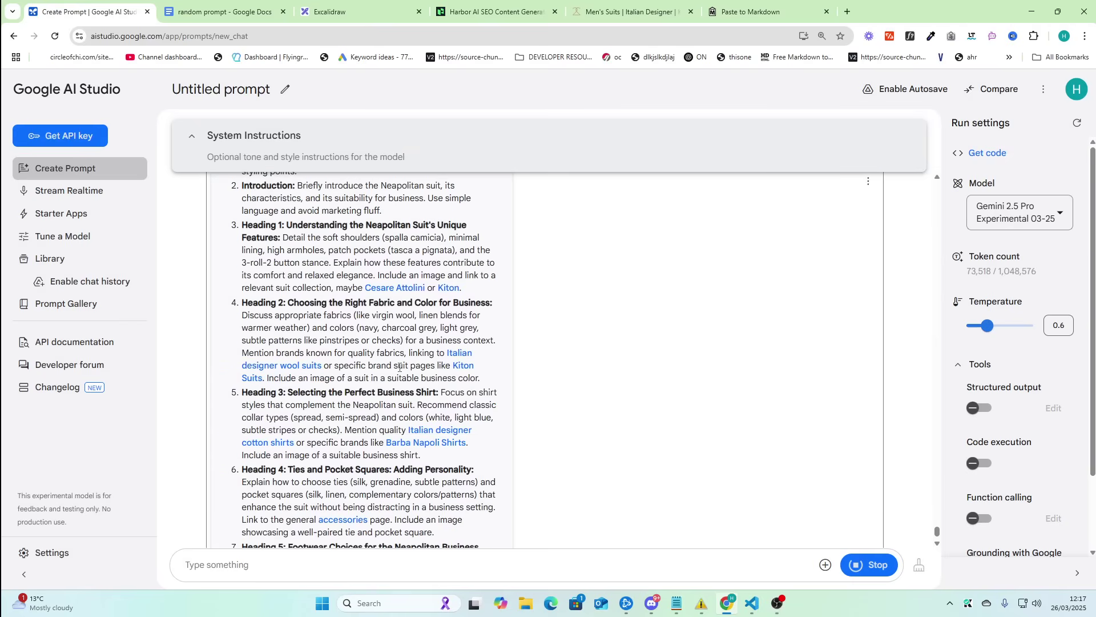
scroll(400, 368, down, 4)
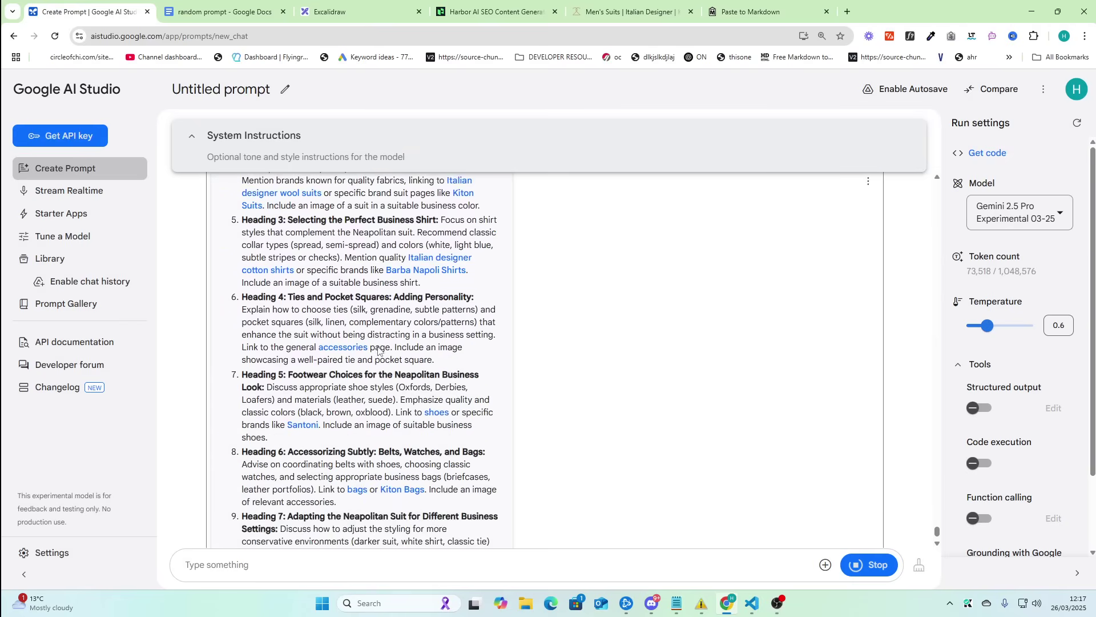
scroll(426, 364, down, 10)
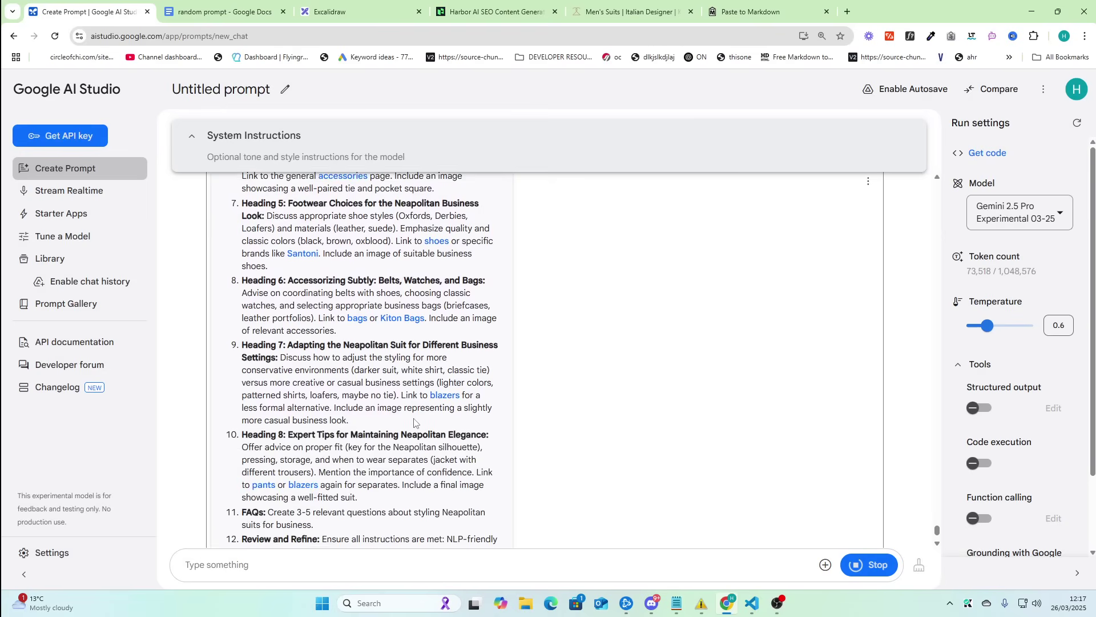
scroll(409, 418, up, 1)
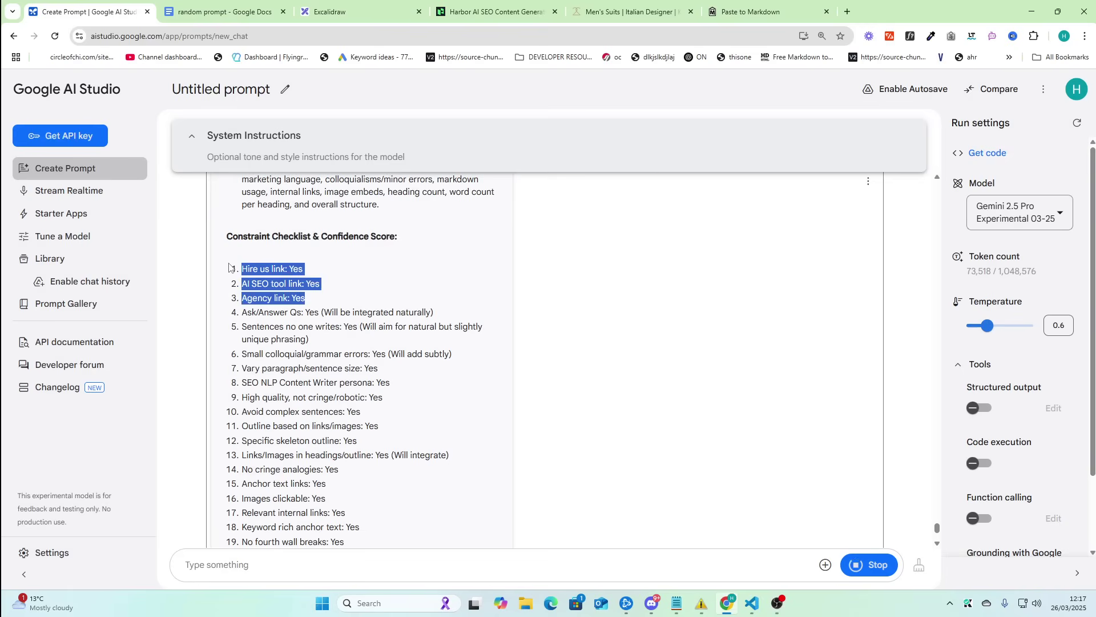
scroll(332, 384, down, 10)
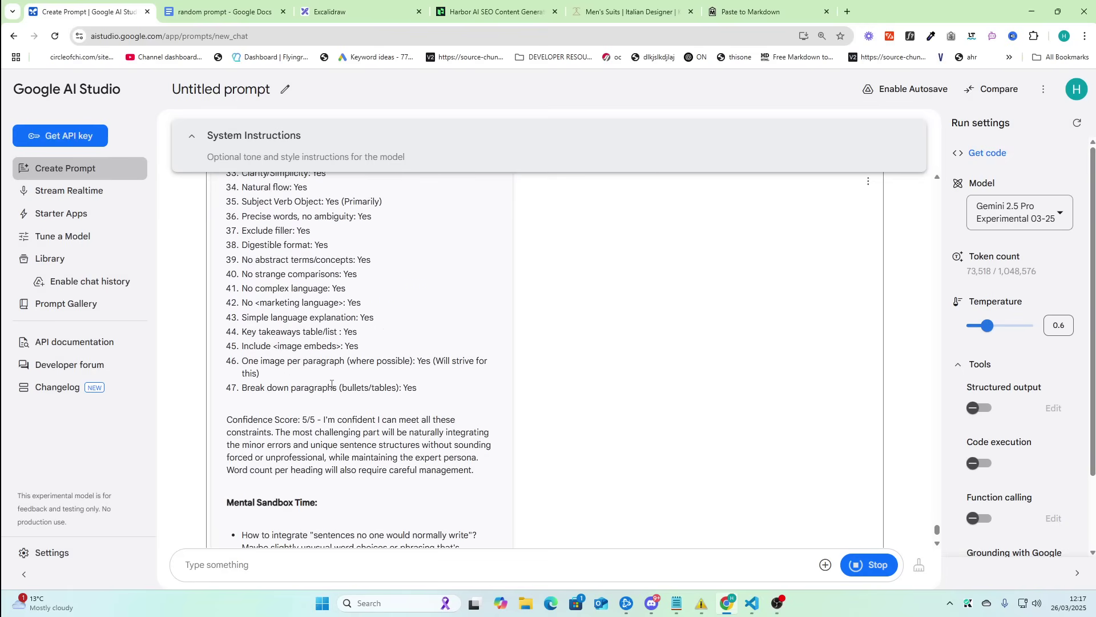
click(263, 318)
scroll(265, 318, up, 9)
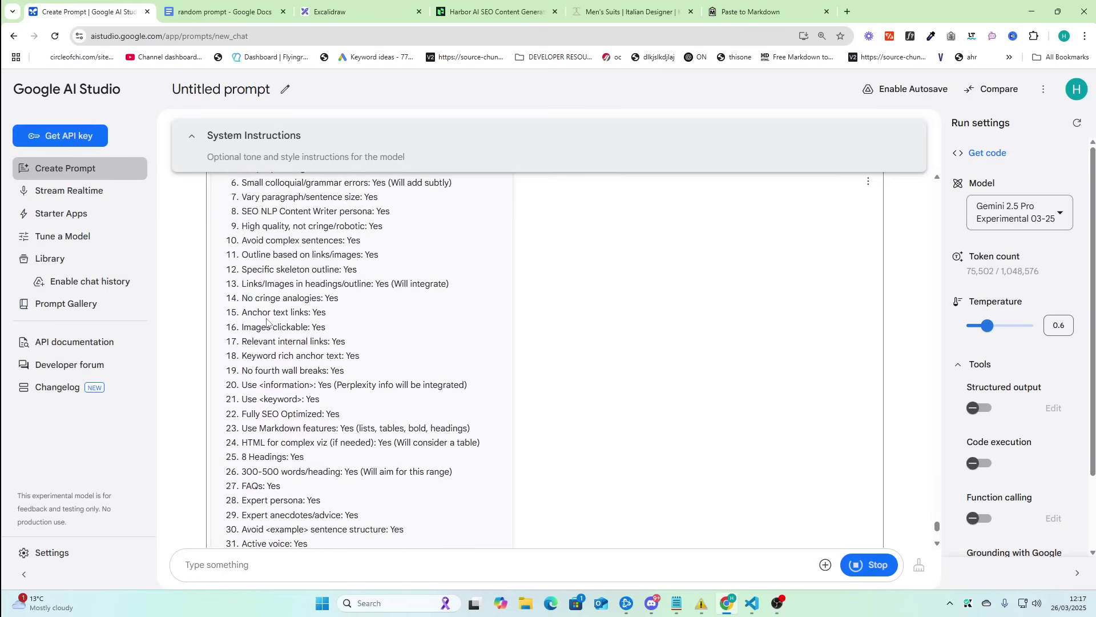
scroll(268, 318, down, 6)
scroll(268, 318, down, 8)
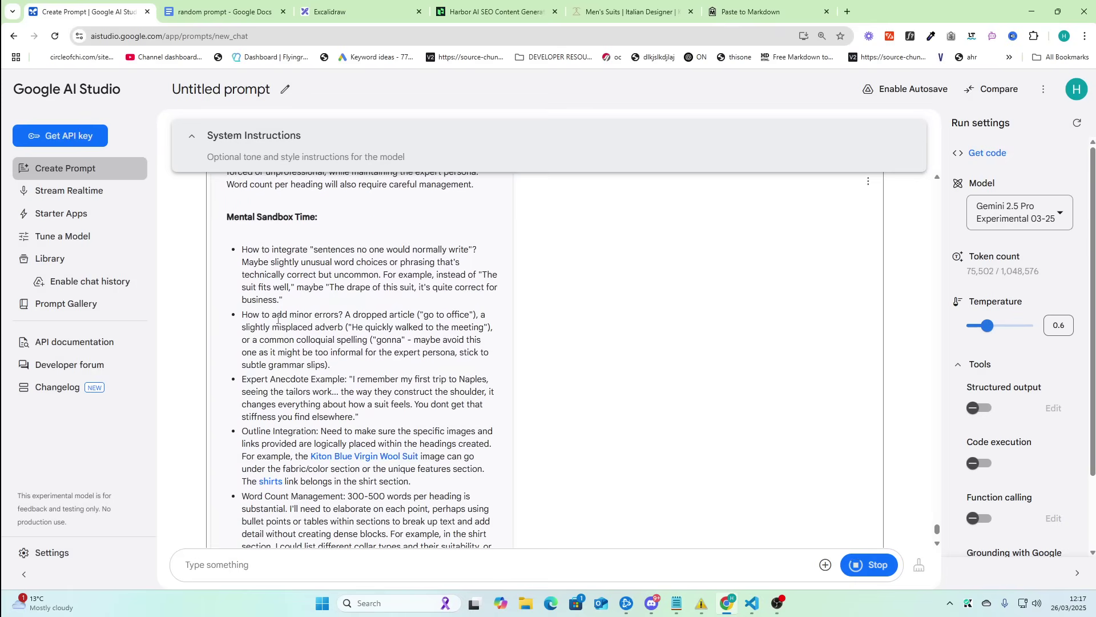
- Highlight Gemini's reasoning about unusual sentence phrasing and keep reviewing the response
drag(361, 249, 423, 275)
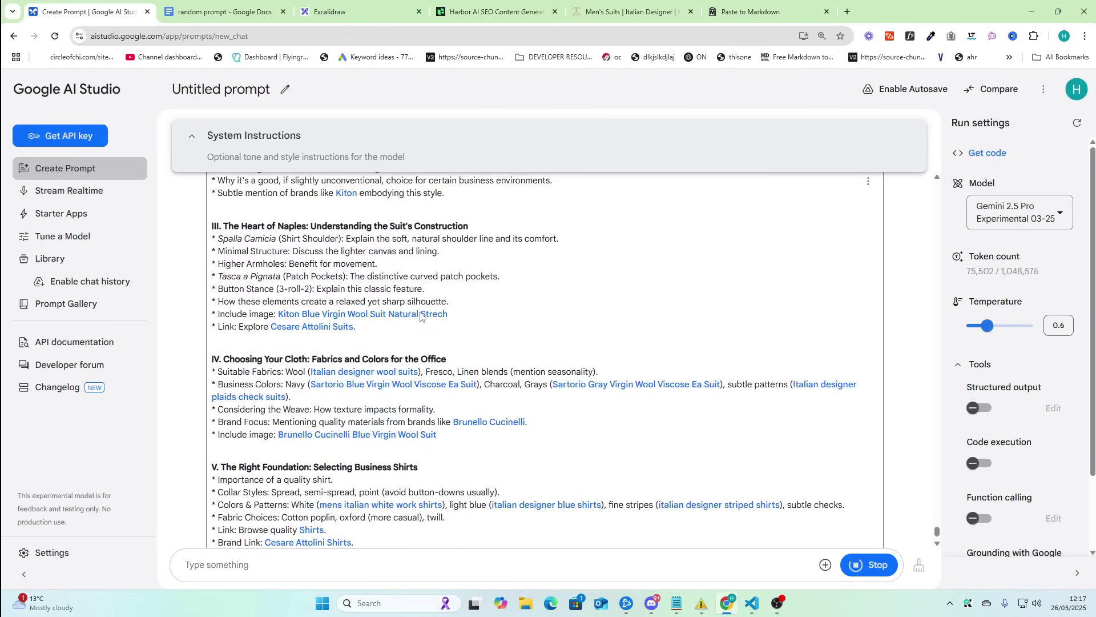
scroll(420, 316, up, 2)
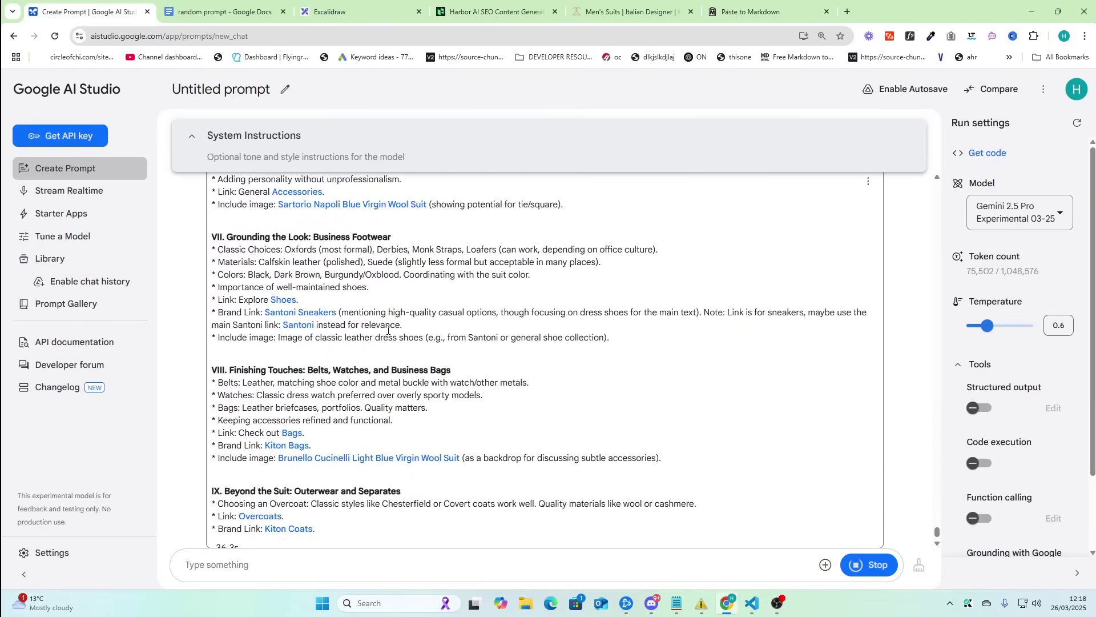
scroll(380, 341, up, 2)
scroll(380, 341, up, 15)
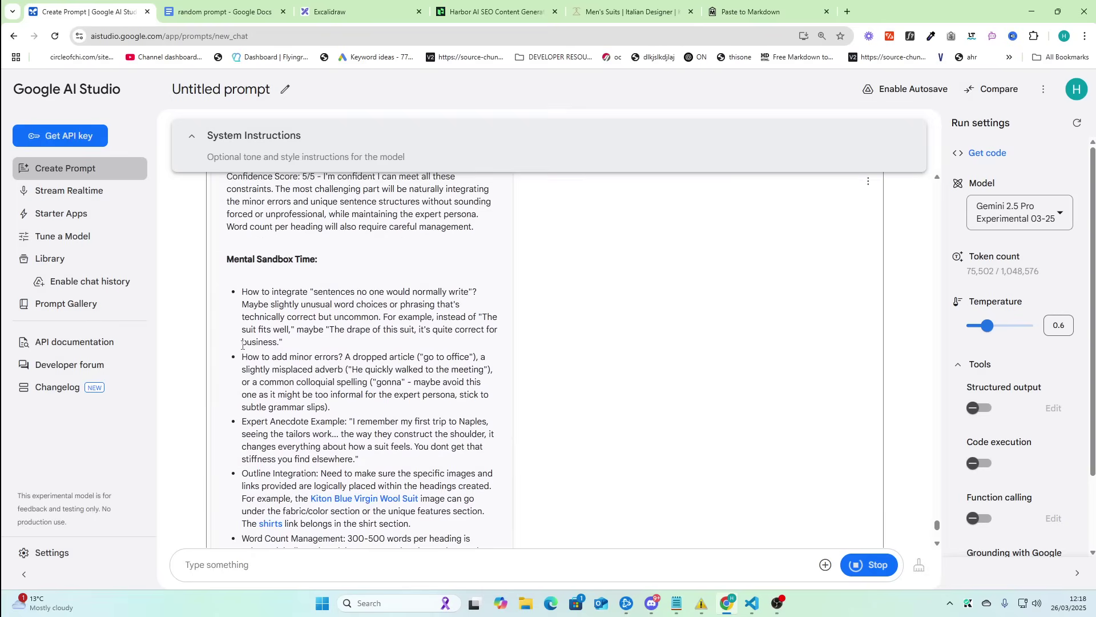
scroll(246, 350, down, 3)
scroll(246, 350, down, 15)
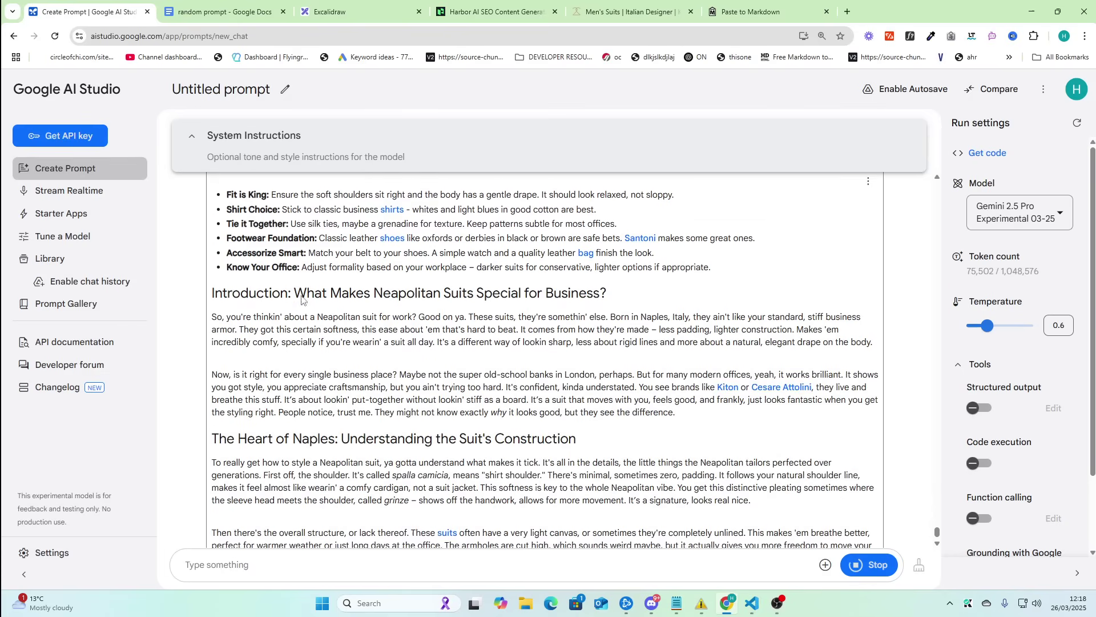
- Inspect the Tie it Together bullet's 'grenadine', then scroll the draft down to Finishing Touches
scroll(377, 324, up, 4)
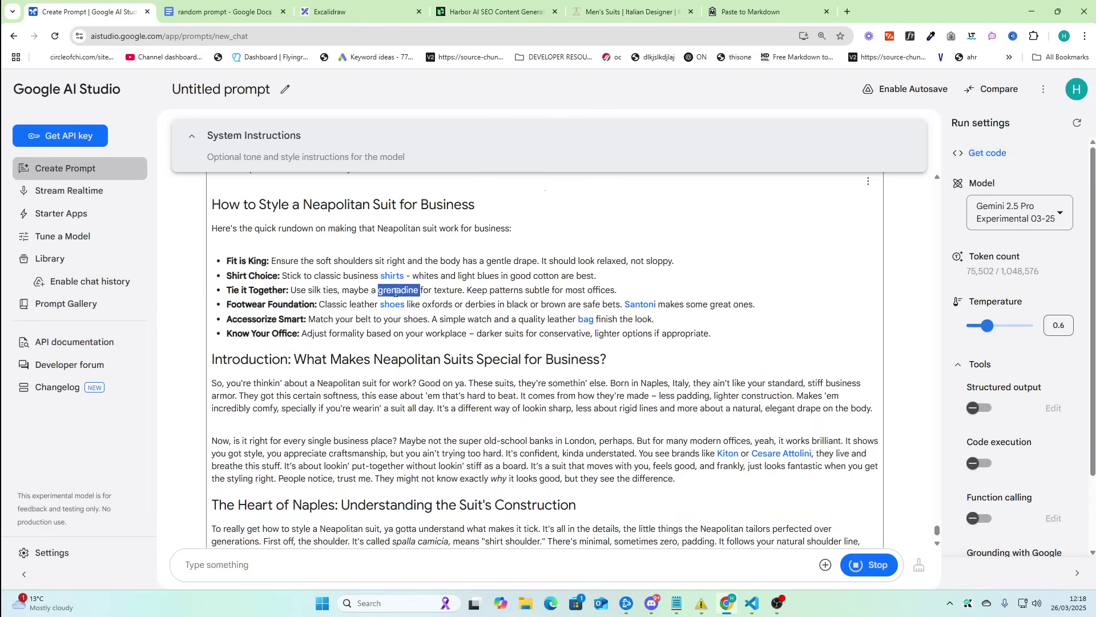
triple_click(396, 293)
double_click(397, 291)
scroll(354, 354, down, 5)
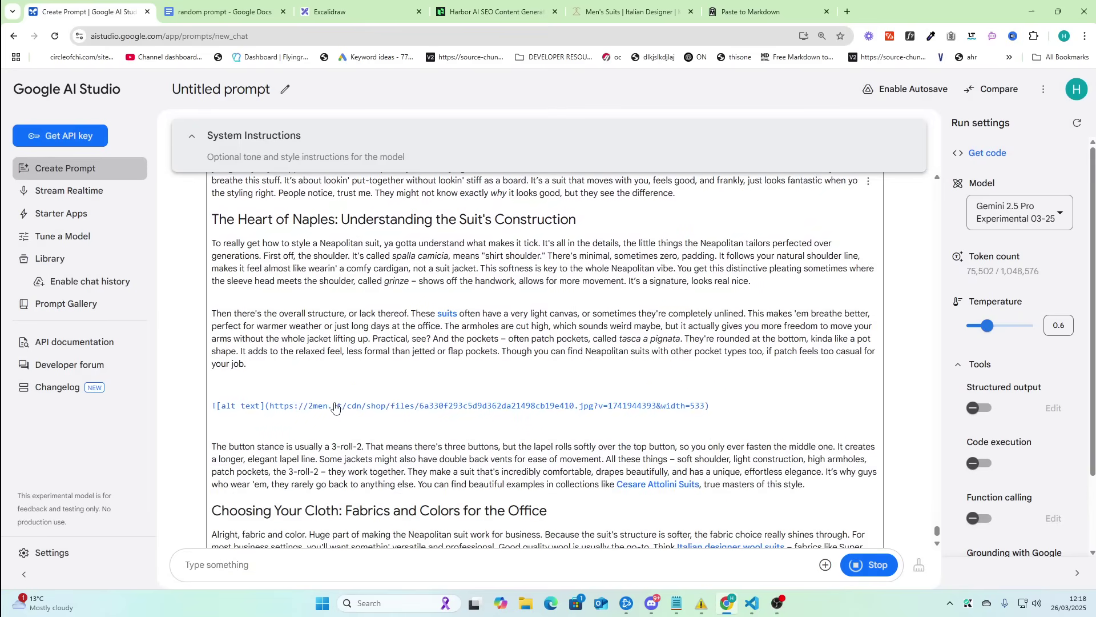
scroll(337, 407, down, 5)
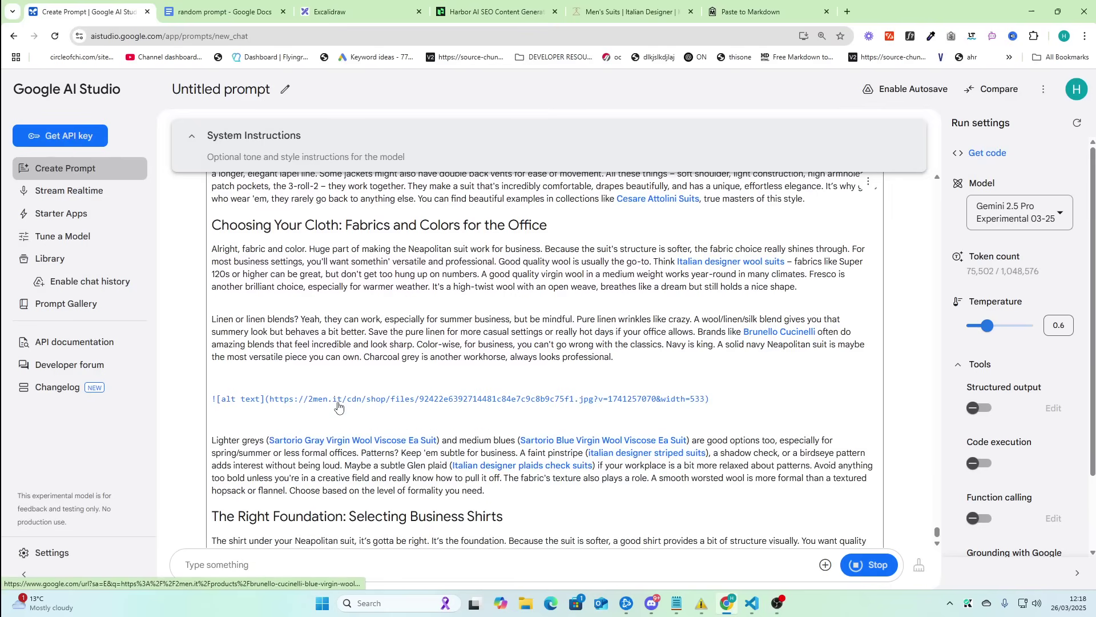
scroll(611, 330, down, 2)
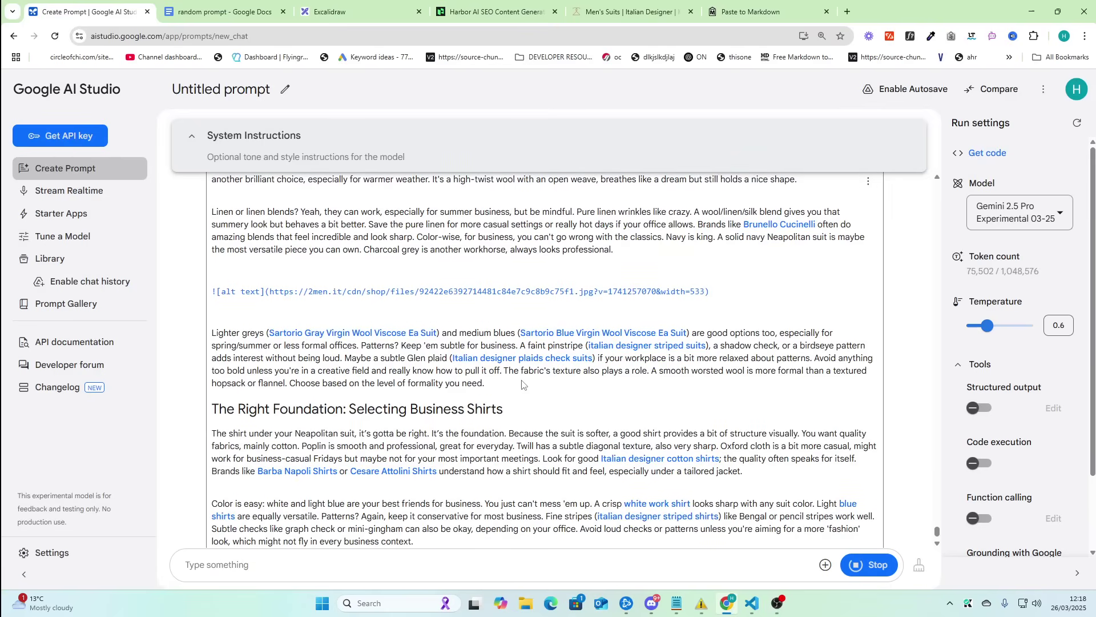
scroll(522, 385, down, 1)
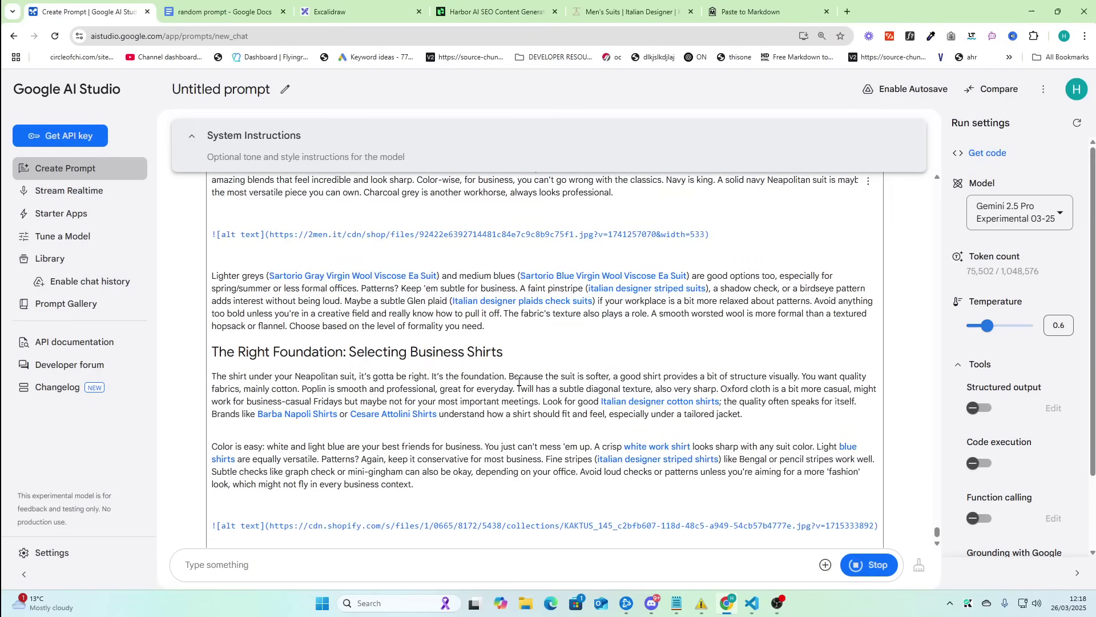
scroll(519, 382, down, 2)
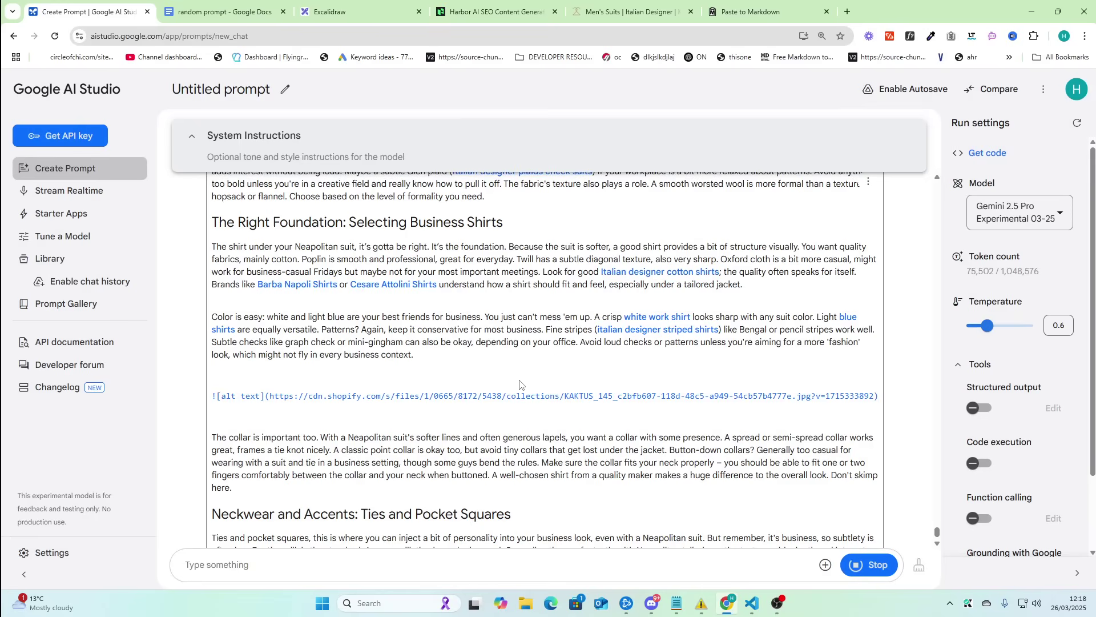
scroll(520, 383, down, 2)
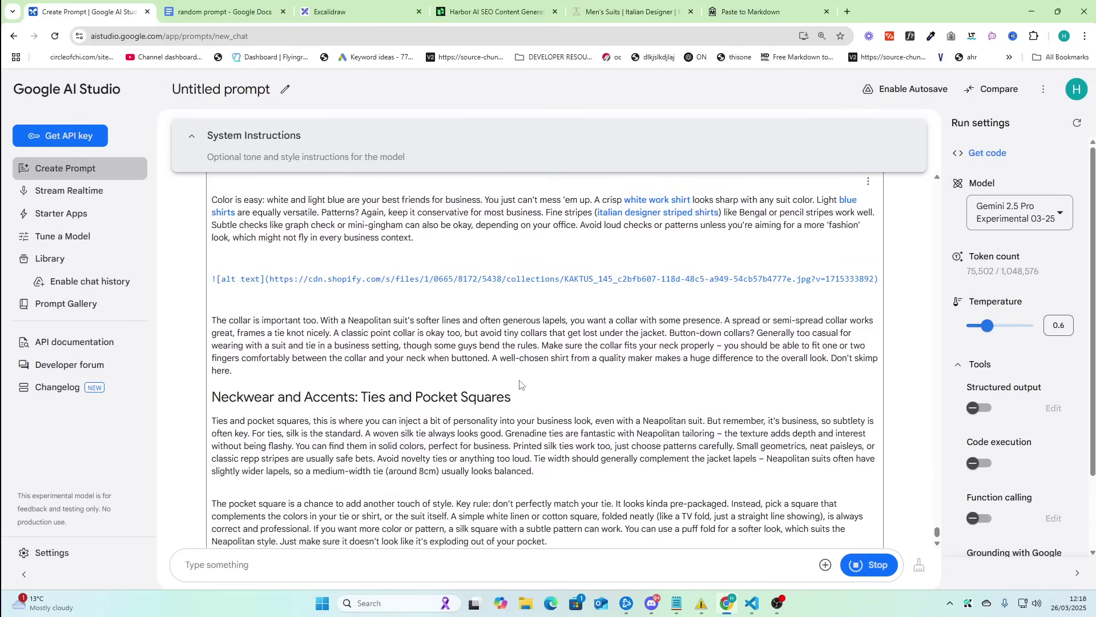
scroll(520, 384, down, 2)
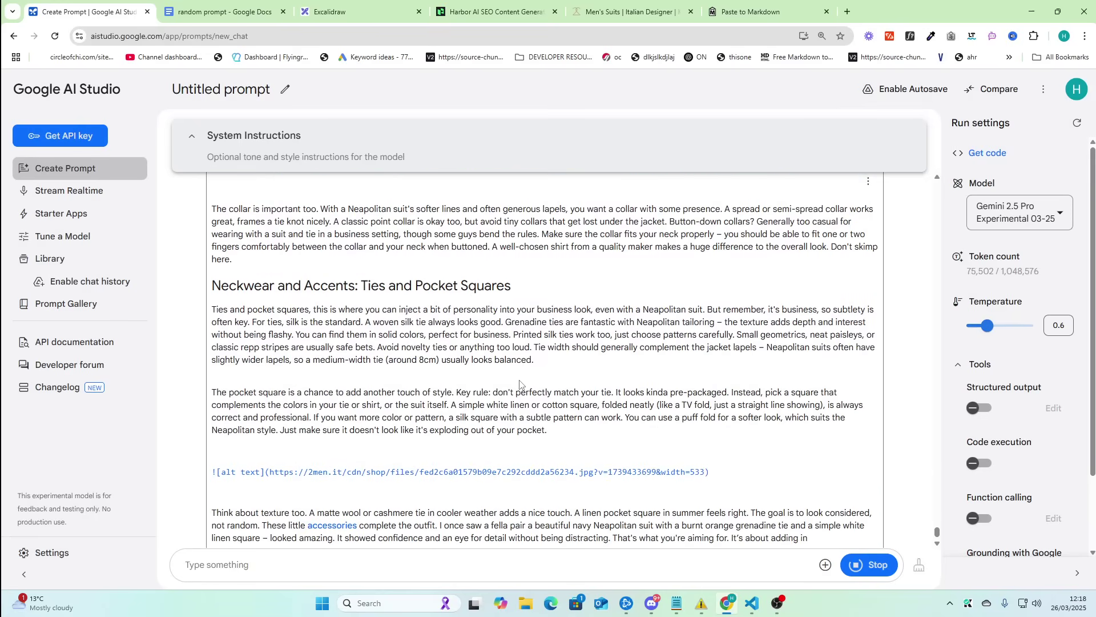
scroll(520, 382, down, 1)
scroll(368, 337, down, 2)
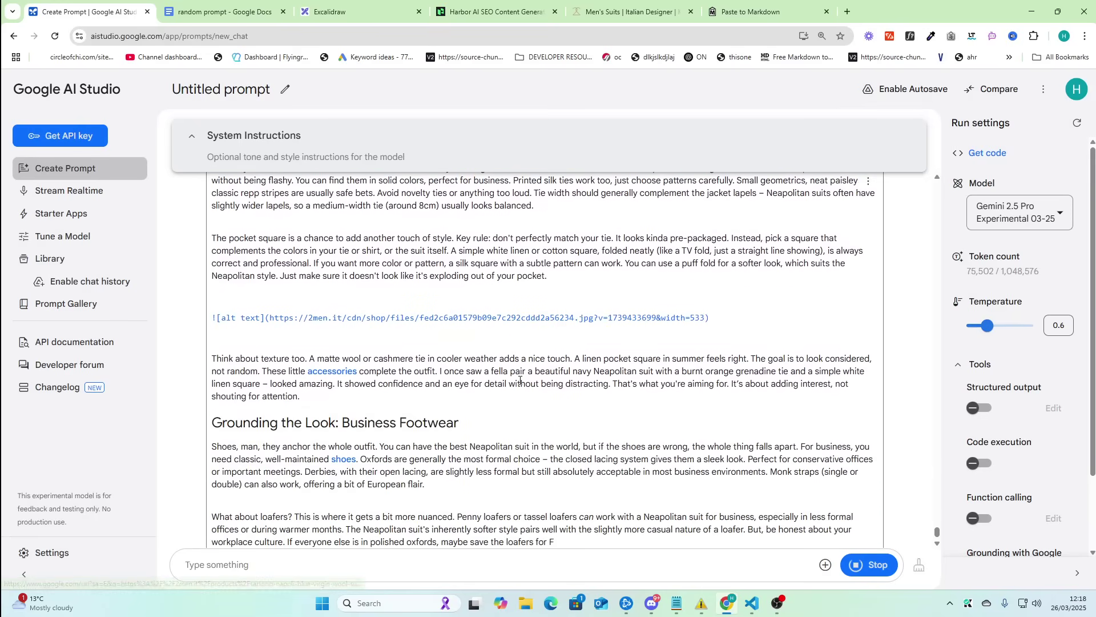
scroll(345, 349, down, 2)
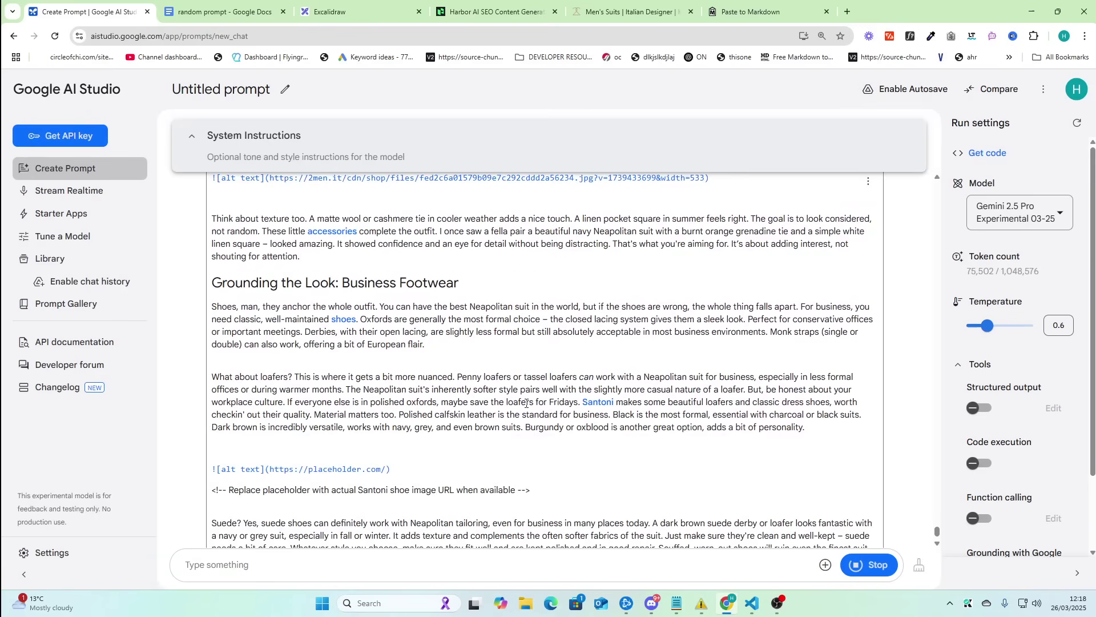
scroll(602, 406, down, 3)
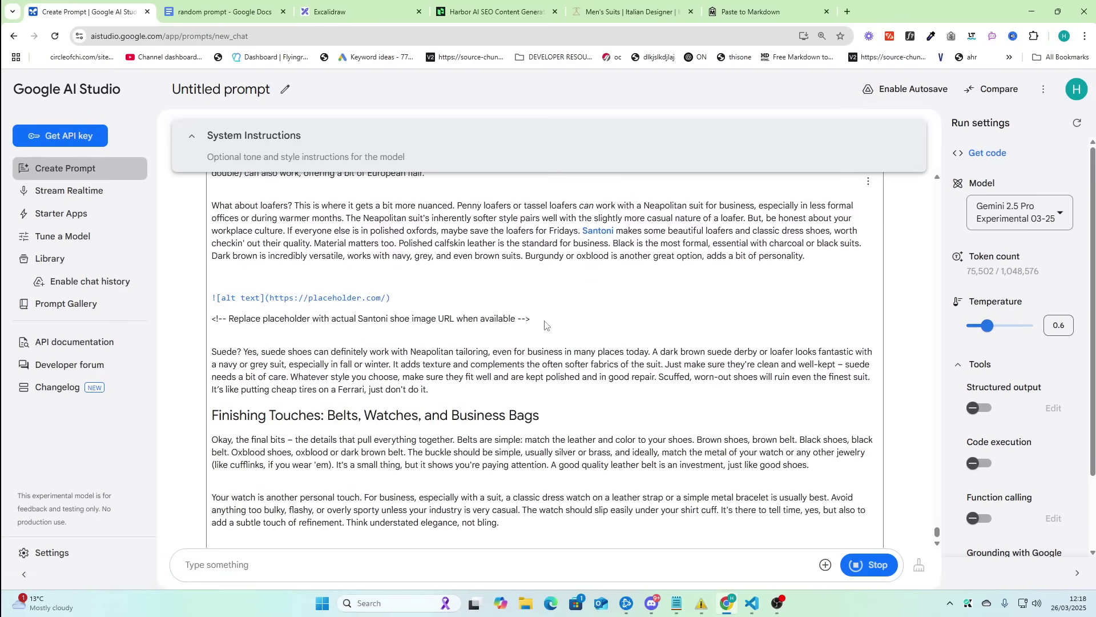
- Inspect the placeholder image lines and the Business Footwear heading in the draft
drag(545, 323, 222, 301)
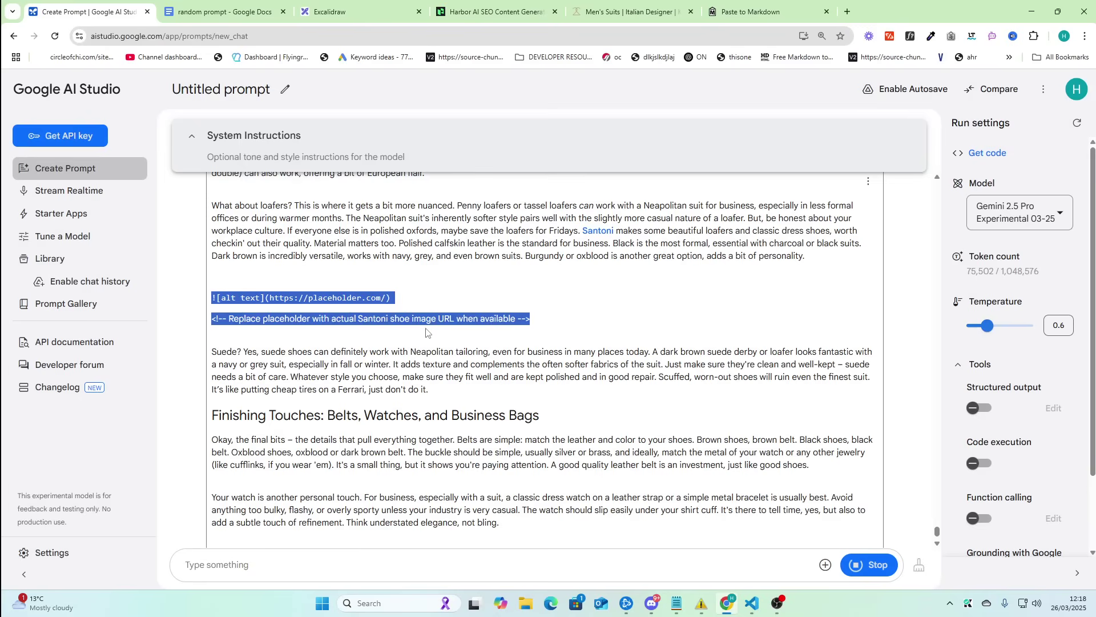
click(537, 329)
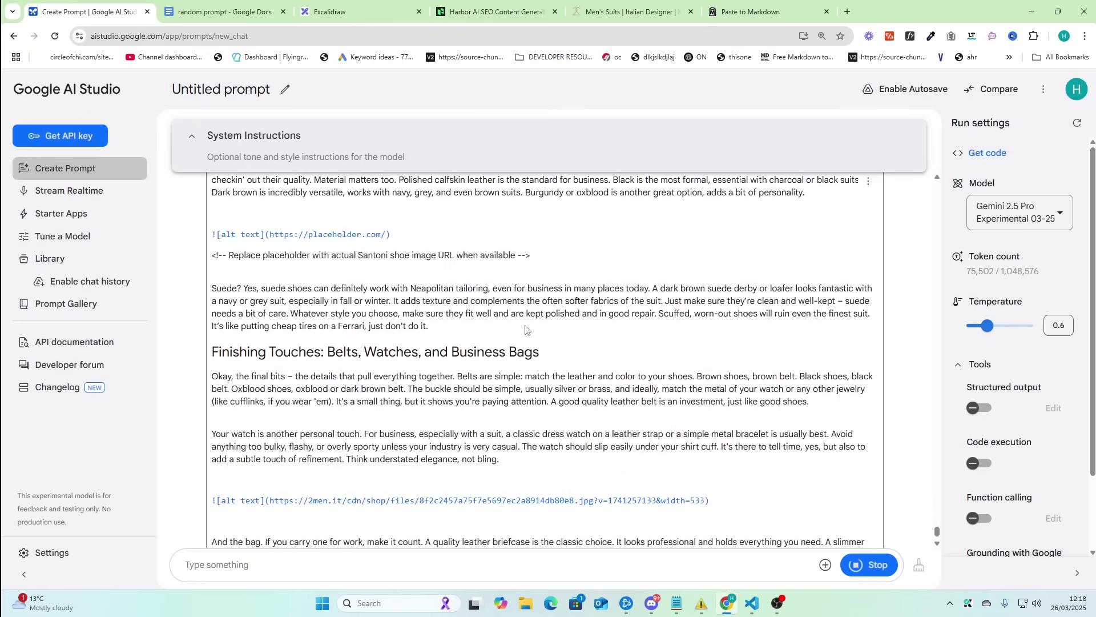
drag(532, 261, 213, 240)
scroll(588, 323, up, 3)
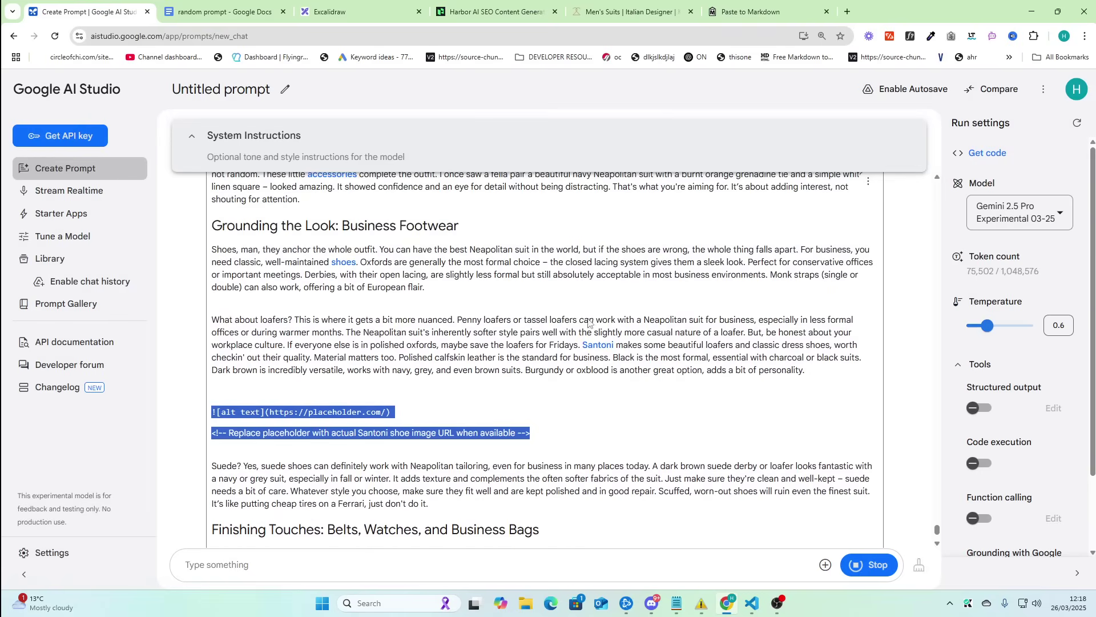
drag(343, 225, 466, 252)
click(471, 243)
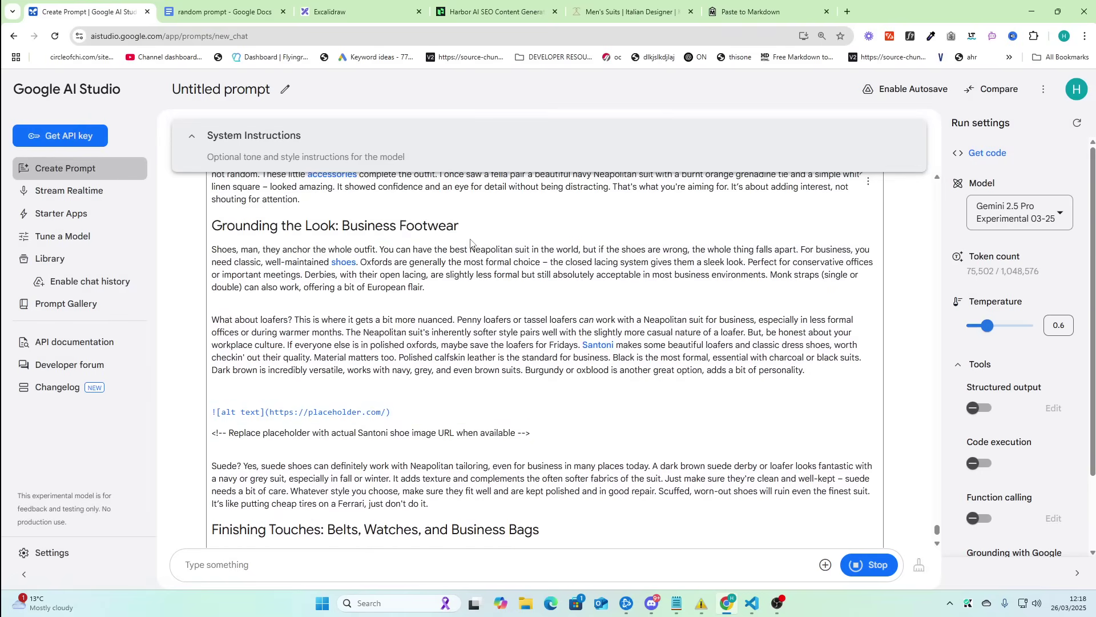
drag(532, 435, 211, 412)
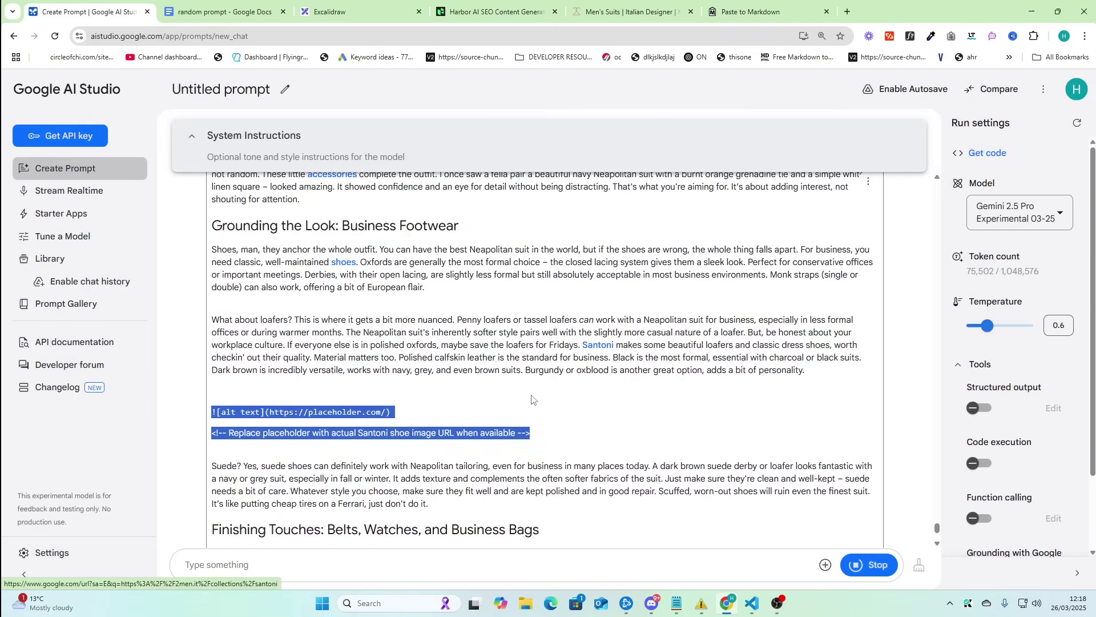
- Scroll to the finished article's end, then select all text of the earlier outline response
scroll(512, 390, down, 5)
scroll(512, 390, down, 15)
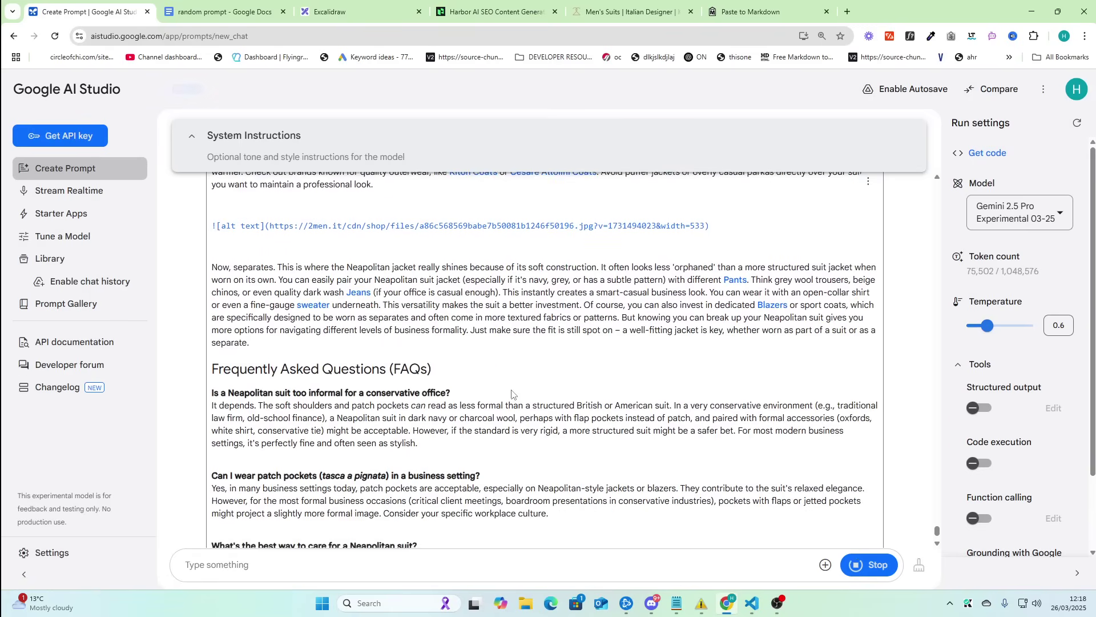
scroll(512, 390, down, 2)
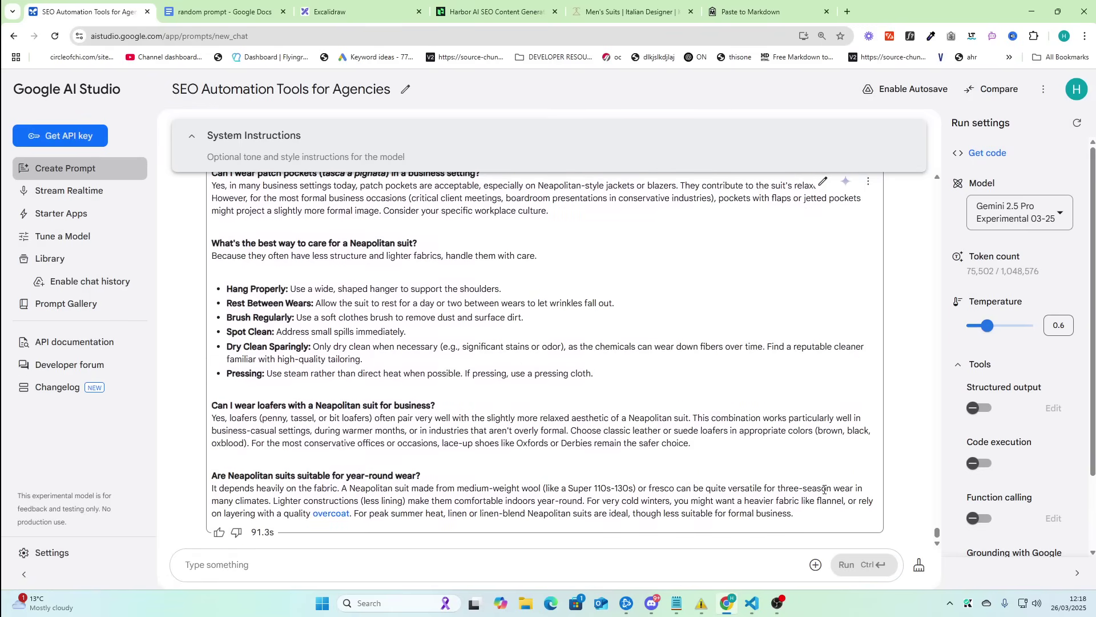
drag(798, 524, 244, 296)
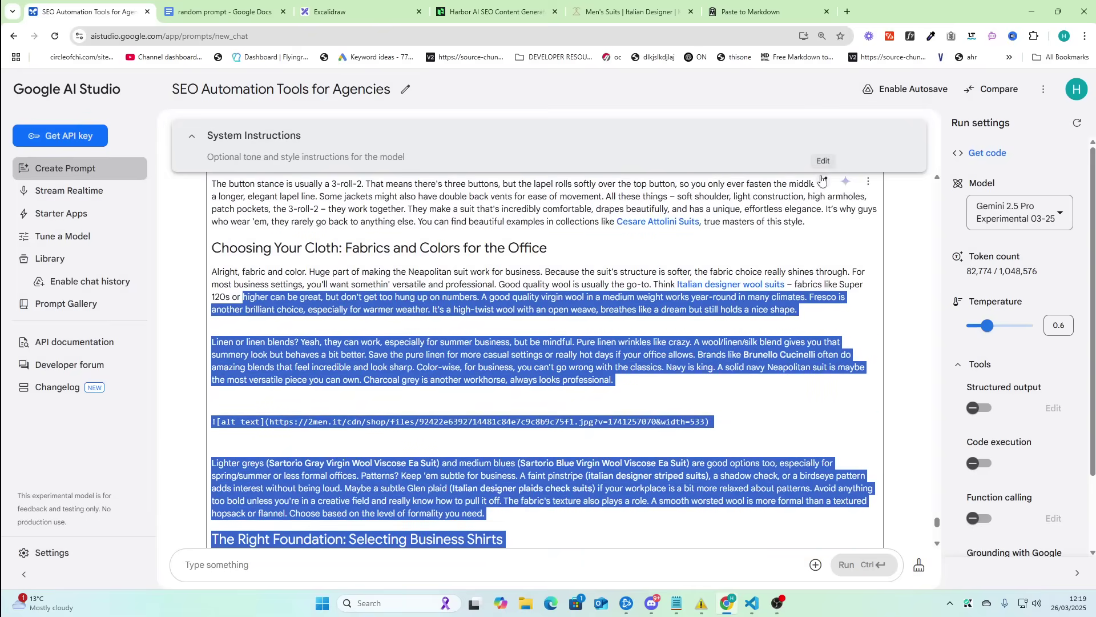
scroll(717, 247, up, 15)
click(526, 387)
key(ctrl+a)
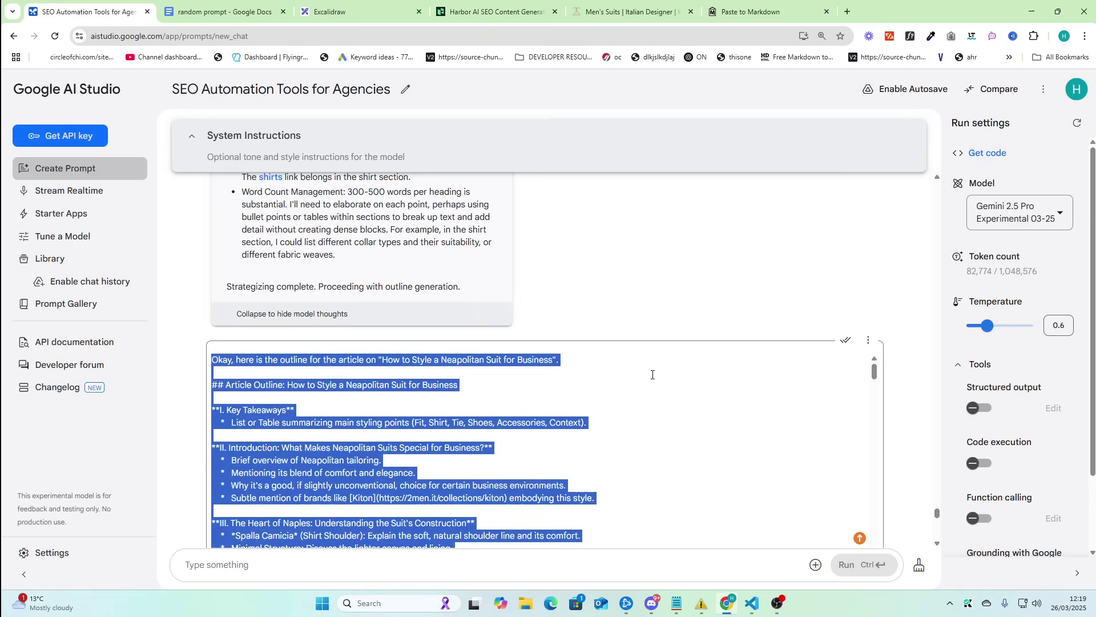
- Open the Markdown to HTML converter and paste the copied outline over the sample text
click(761, 13)
click(532, 37)
text(markdown)
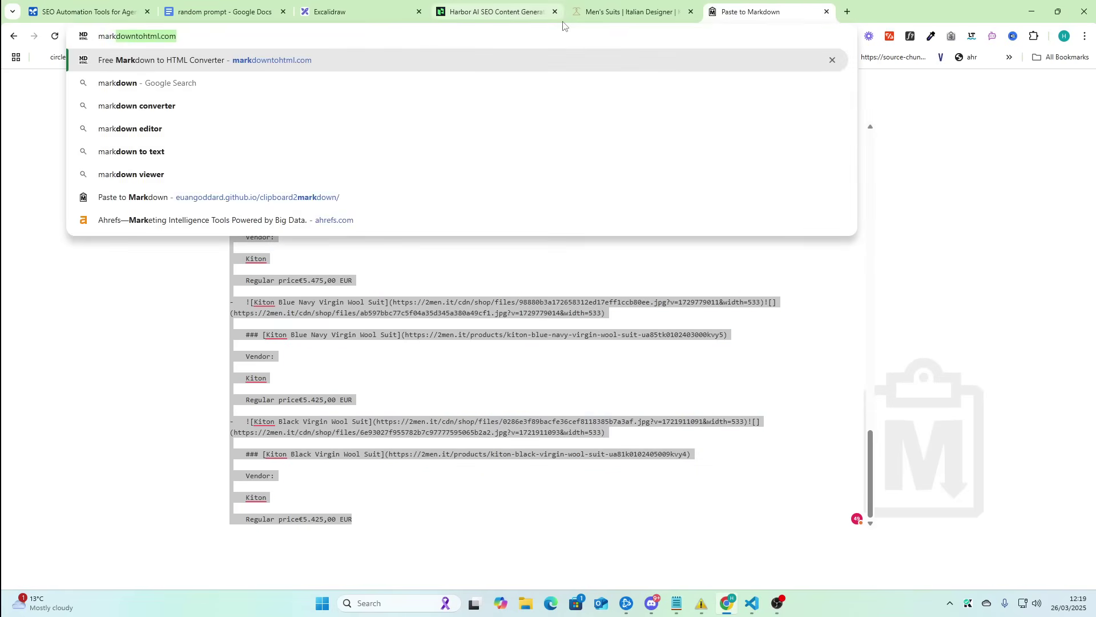
key(Return)
click(415, 386)
key(ctrl+a)
key(ctrl+v)
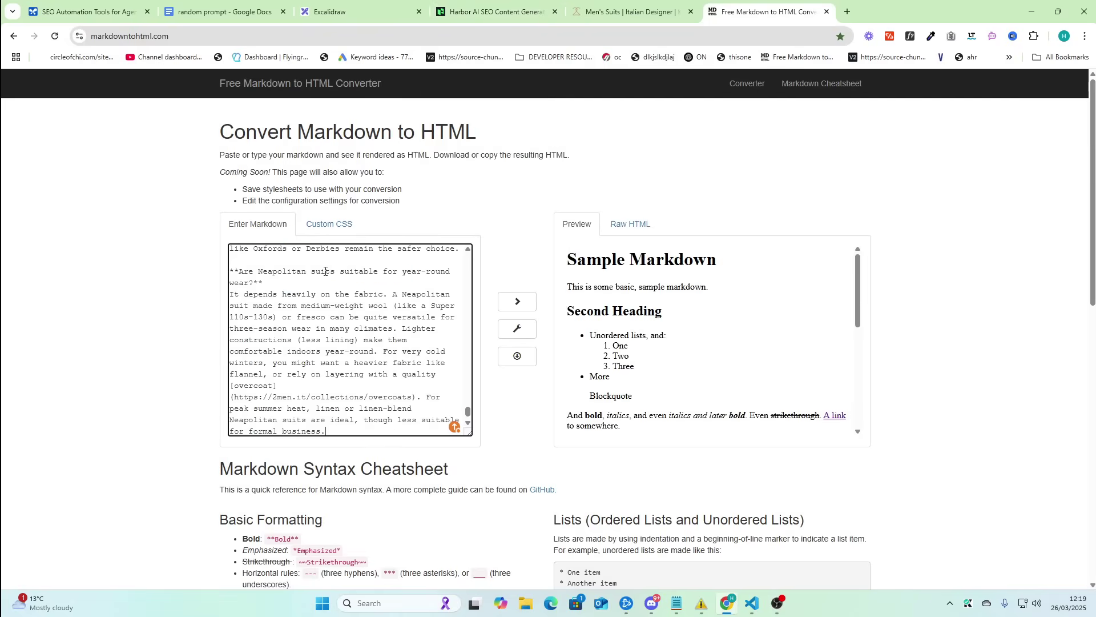
- Replace the outline markdown with the full suit article markdown
drag(468, 409, 466, 250)
scroll(328, 337, down, 4)
scroll(328, 337, down, 7)
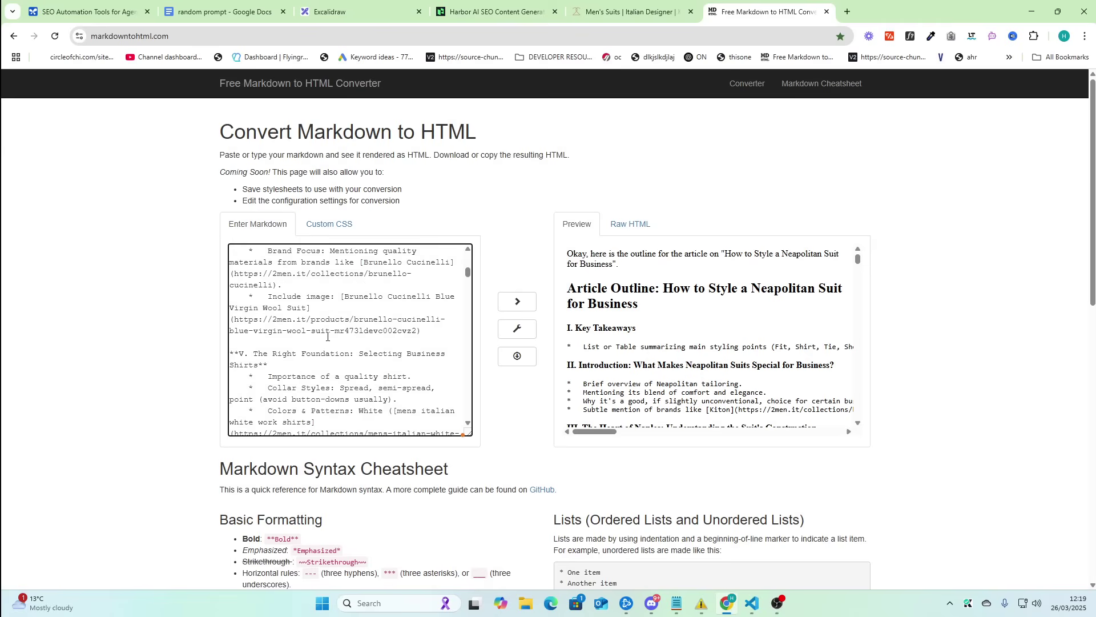
scroll(327, 341, down, 5)
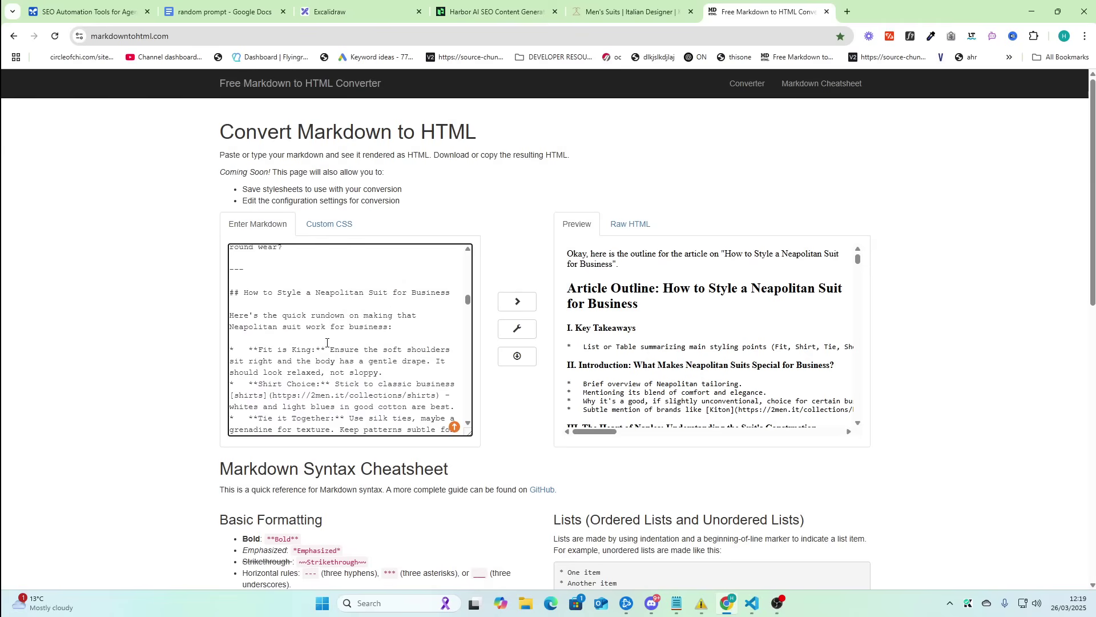
key(ctrl+a)
key(ctrl+v)
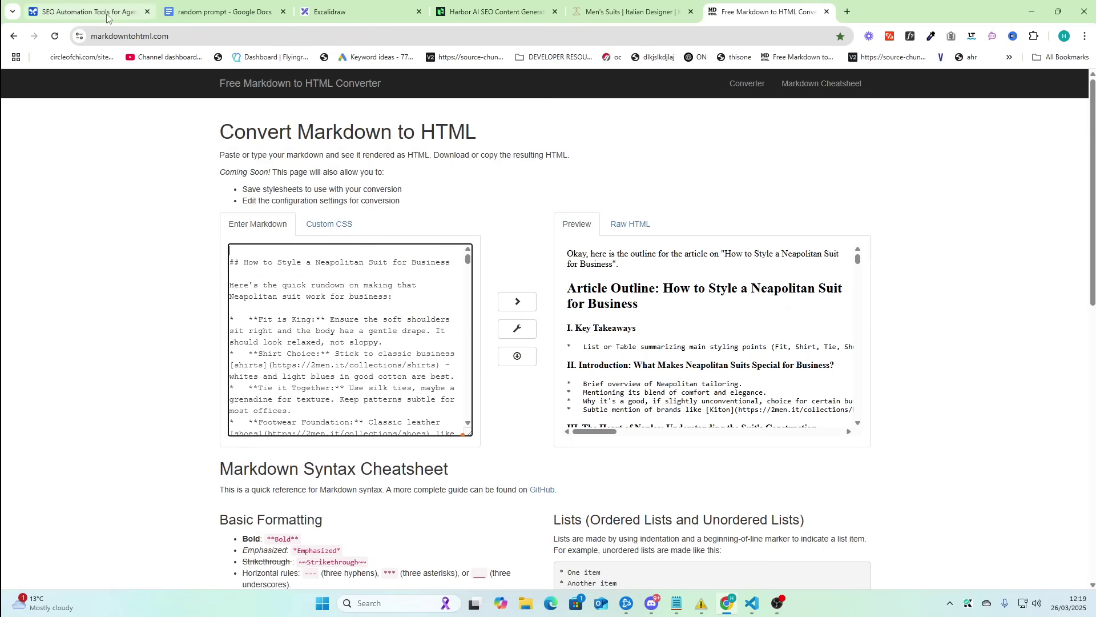
- Scroll through the rendered suit article preview and select all its text
scroll(632, 296, down, 3)
scroll(632, 296, down, 8)
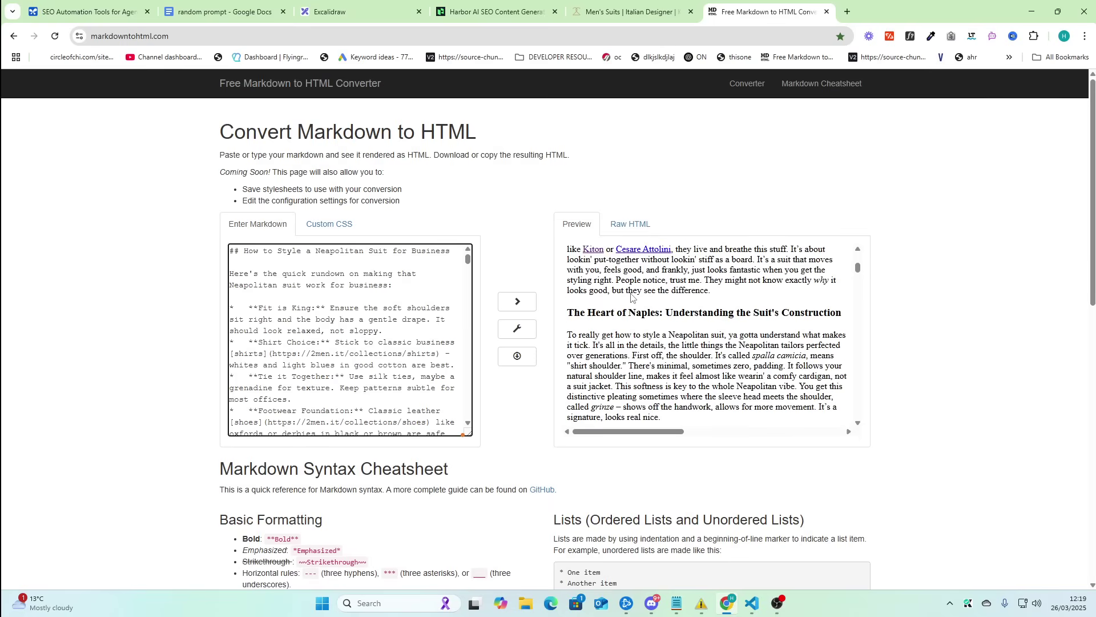
scroll(654, 302, down, 3)
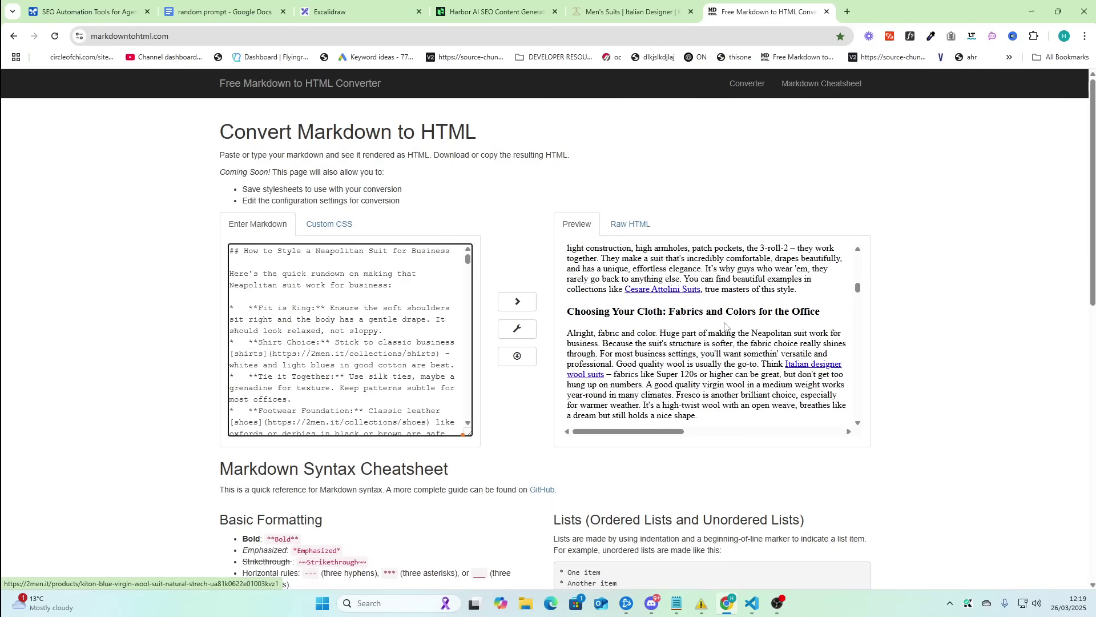
scroll(716, 308, up, 3)
scroll(708, 308, down, 5)
scroll(817, 285, down, 2)
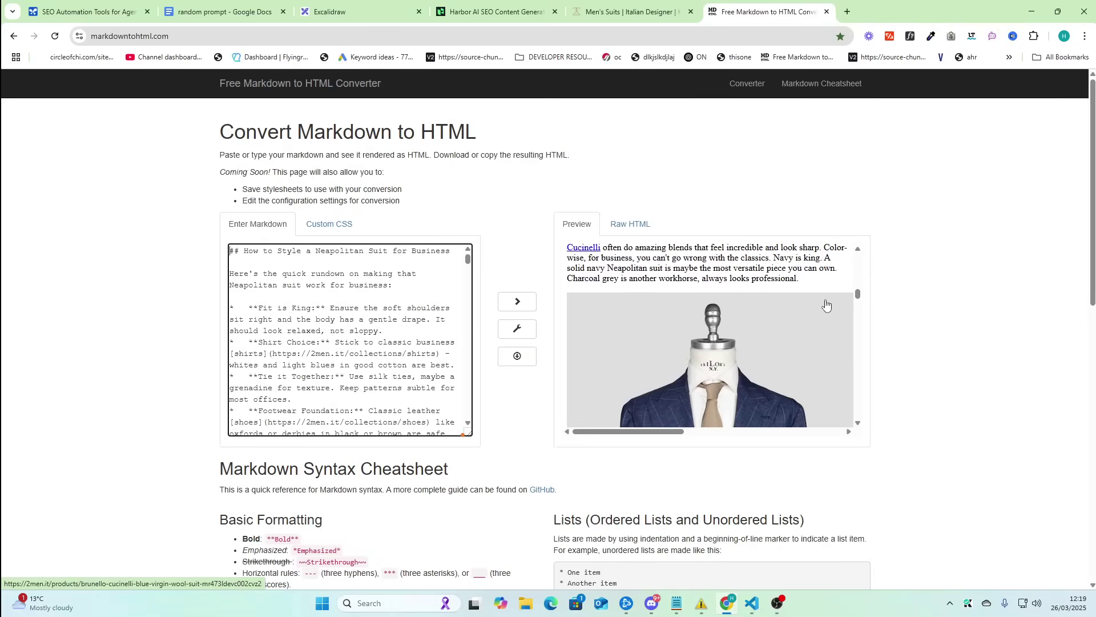
scroll(808, 349, up, 2)
scroll(807, 351, down, 3)
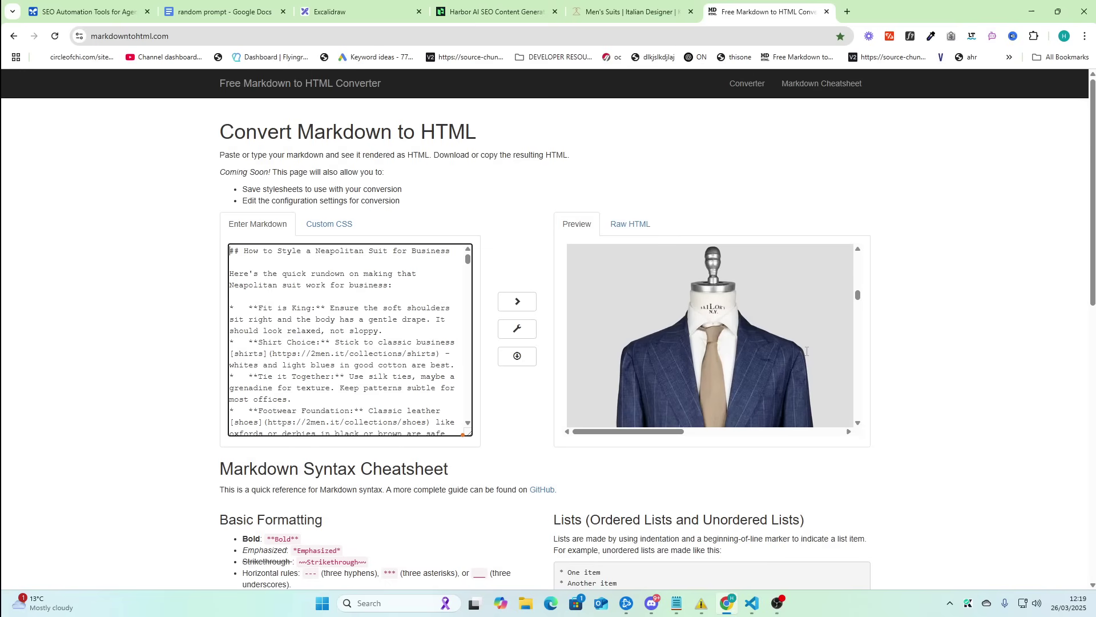
scroll(807, 354, up, 2)
scroll(807, 356, up, 3)
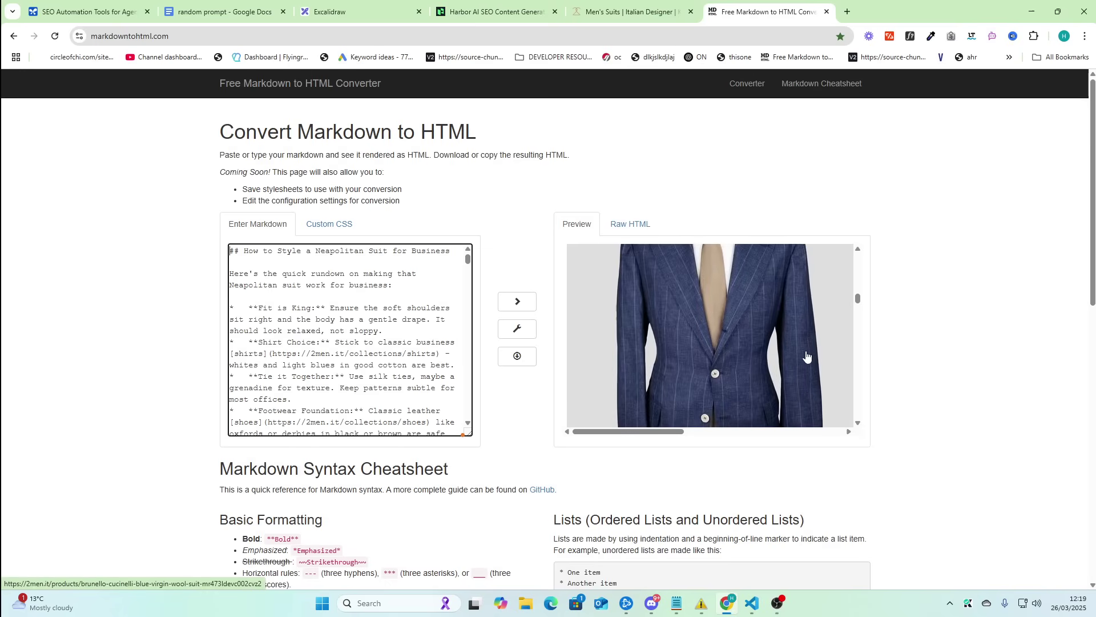
scroll(807, 356, down, 5)
scroll(807, 356, up, 3)
scroll(807, 356, down, 4)
scroll(807, 357, down, 3)
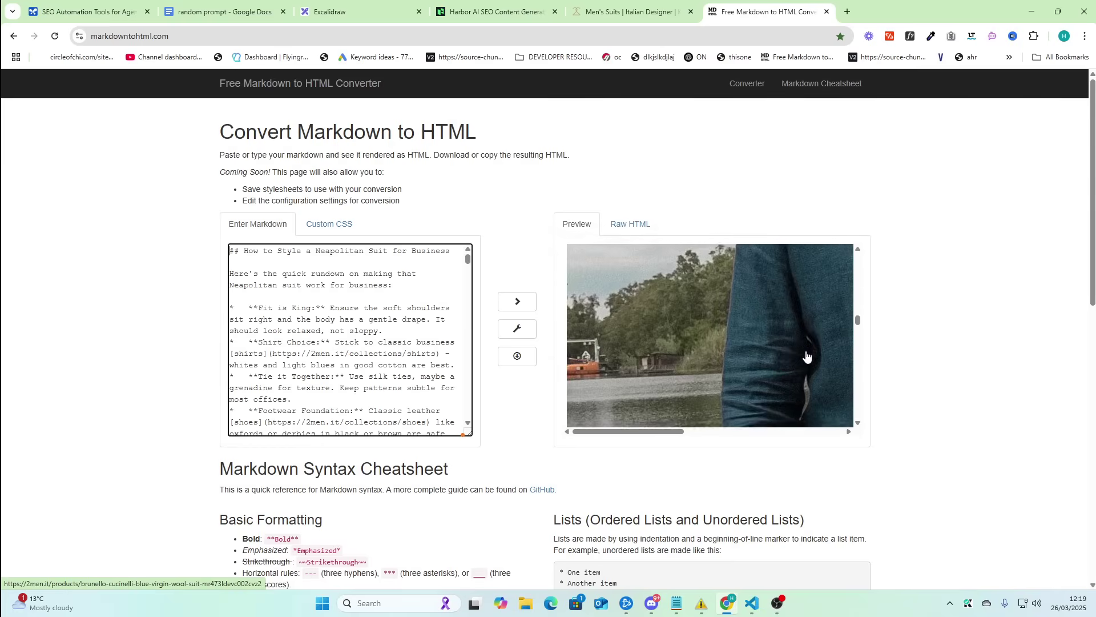
scroll(807, 356, down, 3)
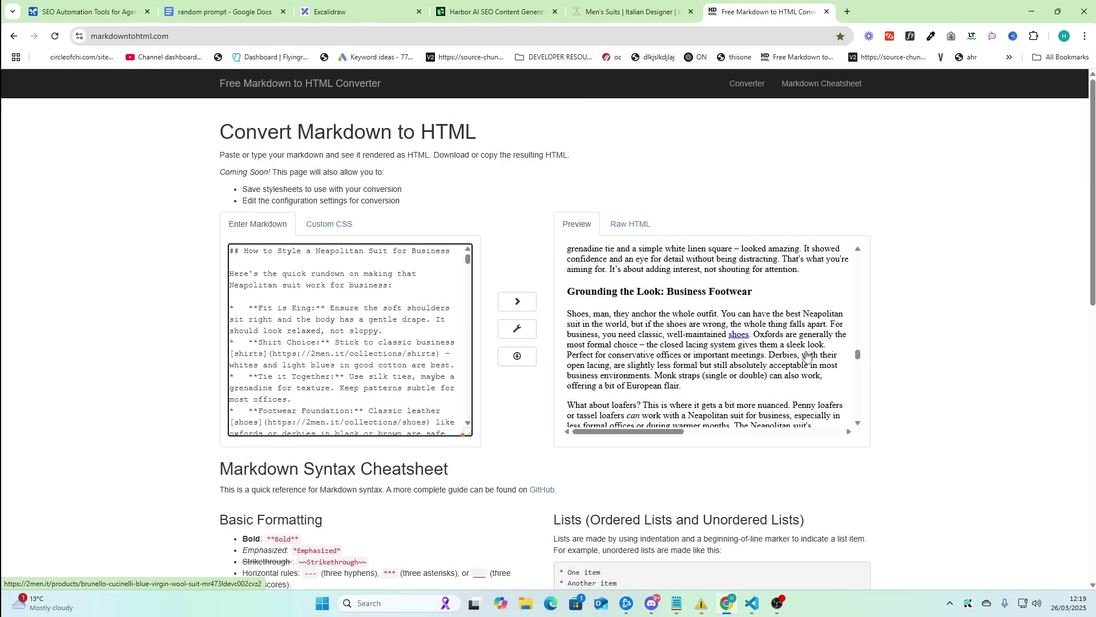
scroll(807, 356, down, 8)
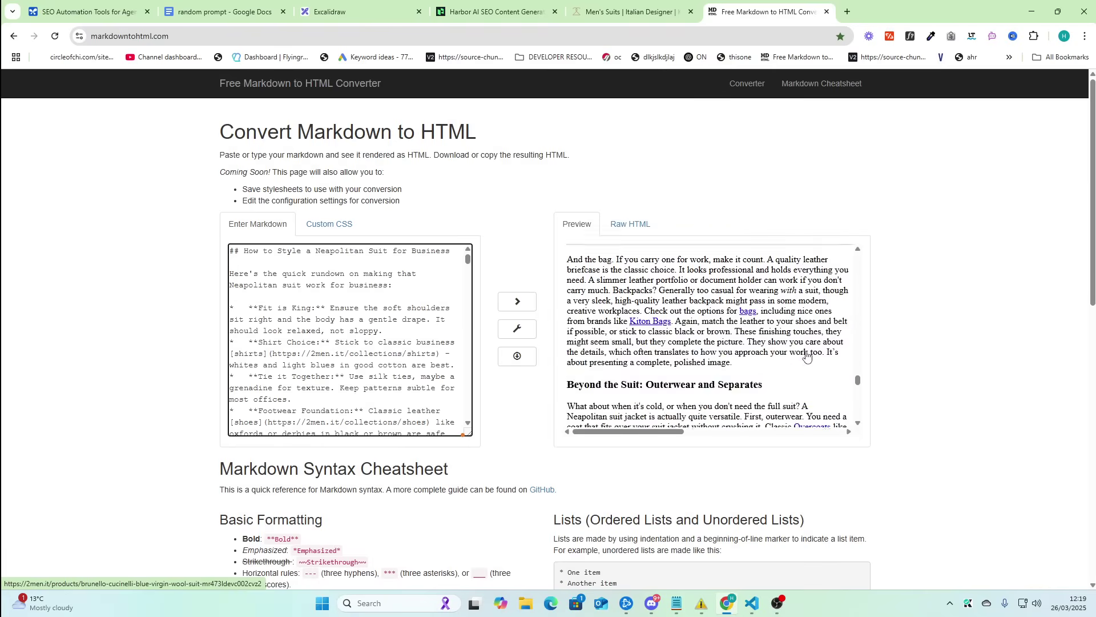
scroll(806, 357, down, 5)
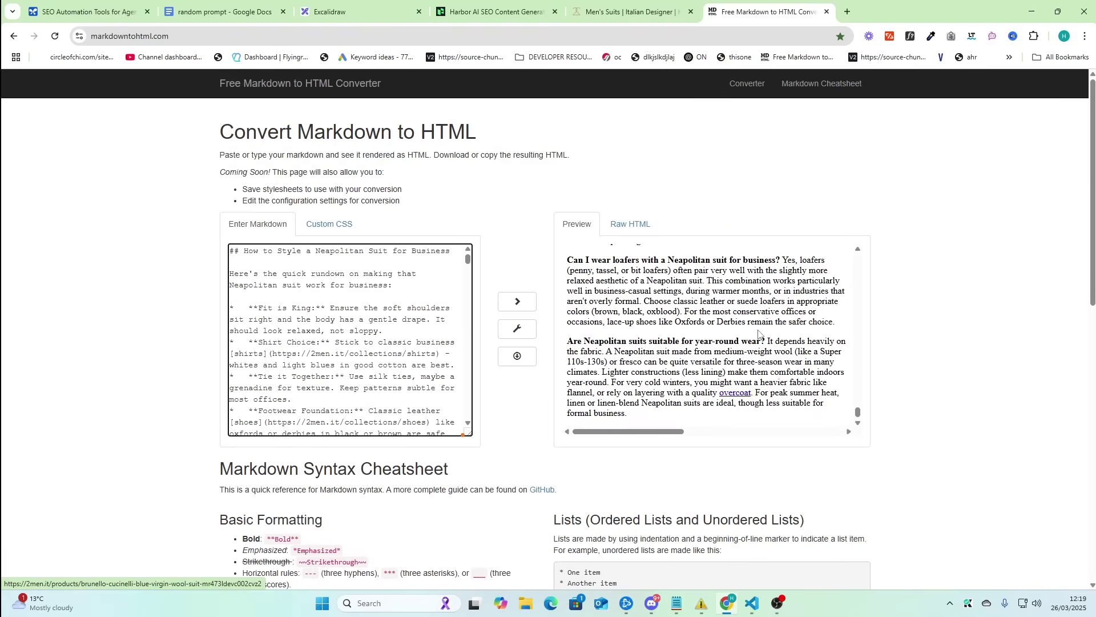
drag(640, 415, 637, 240)
- Create a new Google Doc via docs.new and paste the formatted suit article
click(850, 12)
text(docs.new)
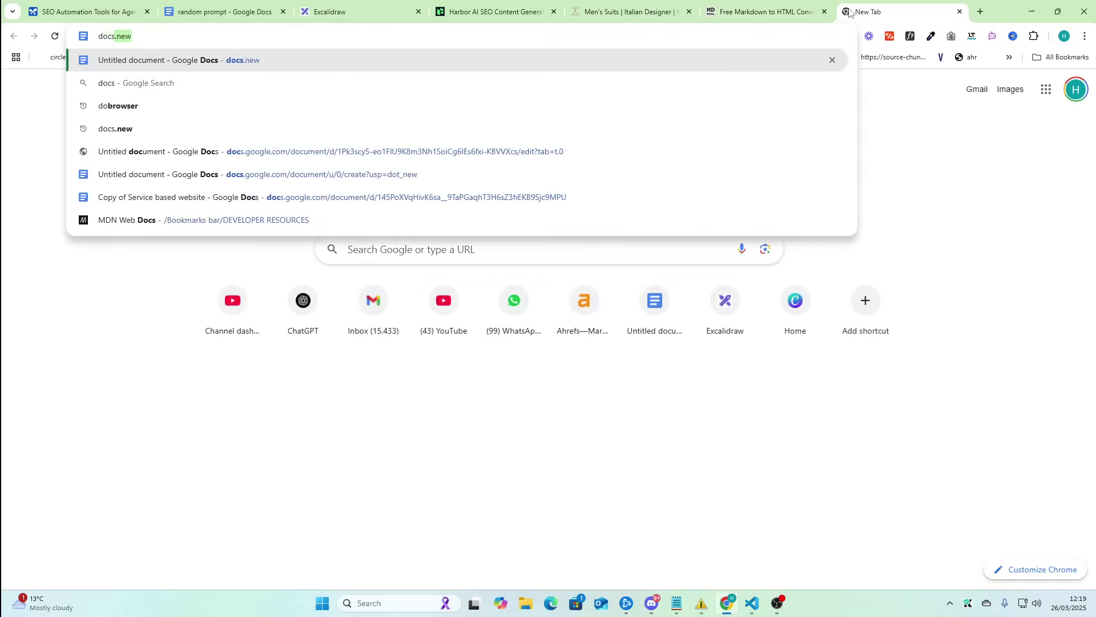
key(Return)
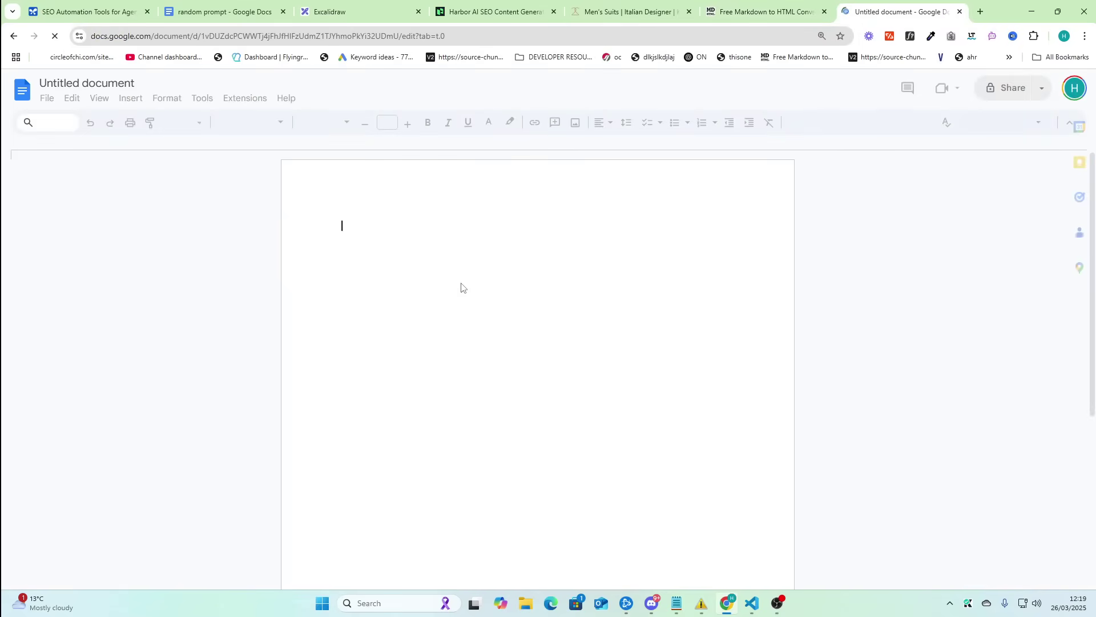
key(ctrl+v)
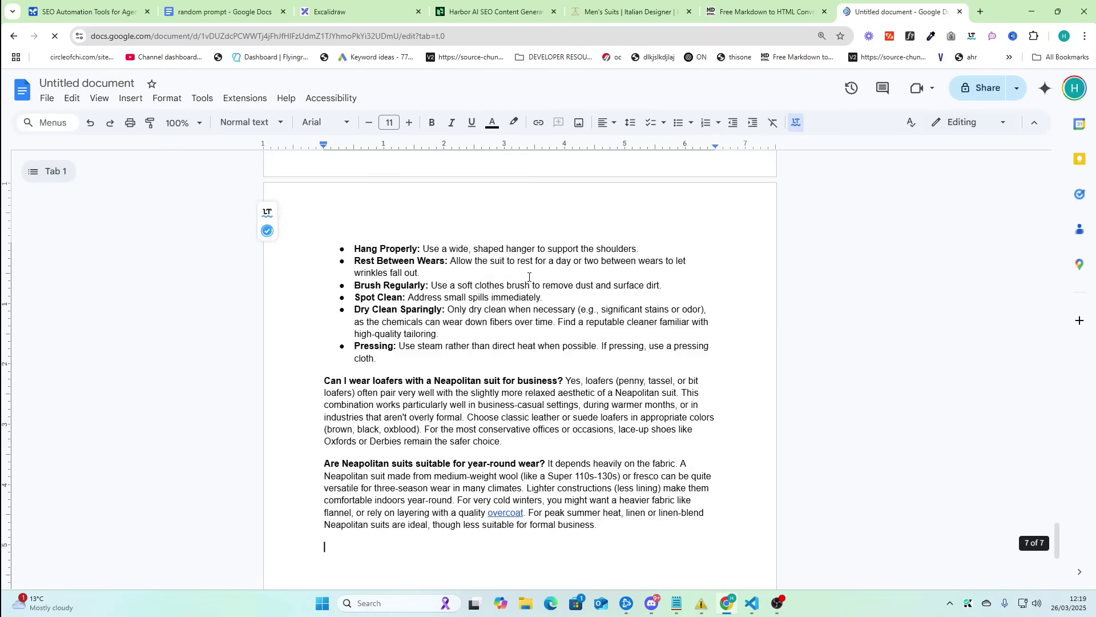
- Check the word count (3025 words, 15 pages) and scroll back to the navy suit image
click(202, 97)
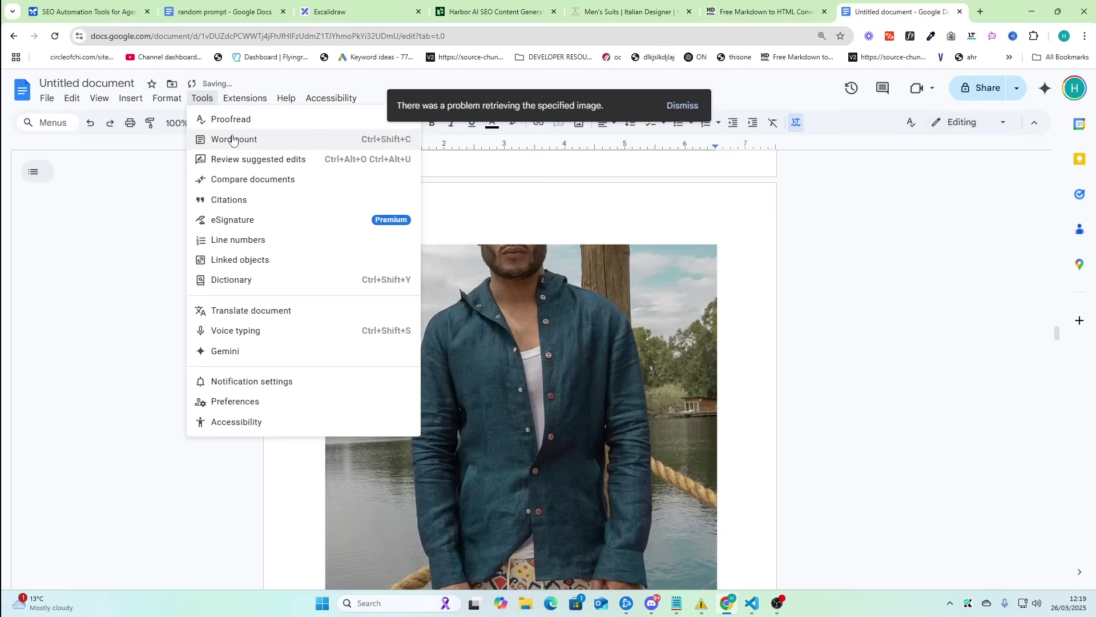
click(233, 140)
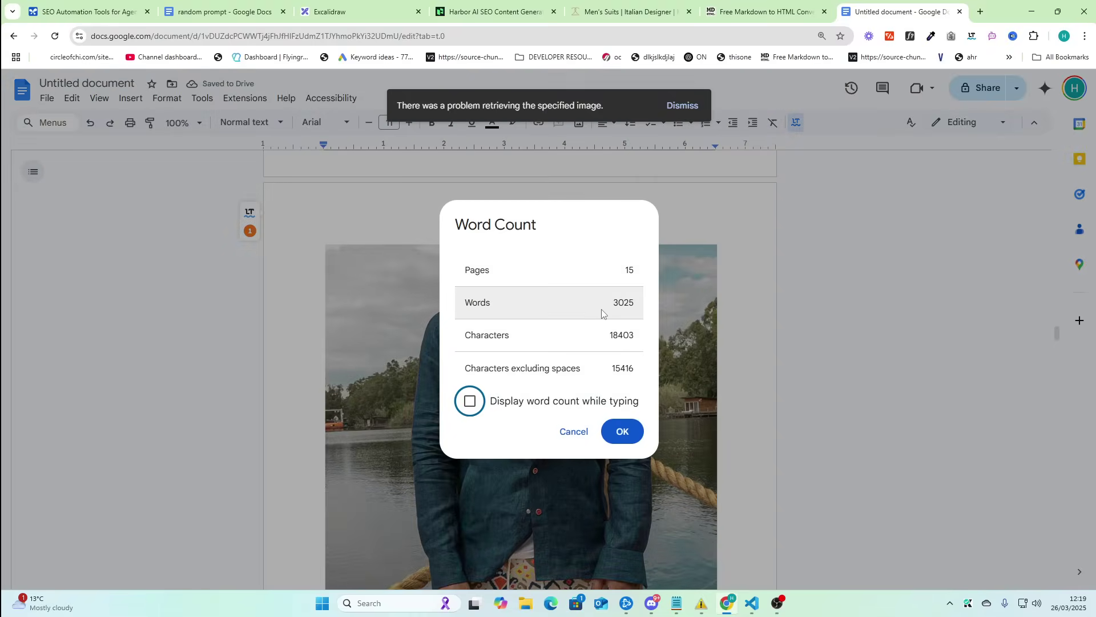
click(621, 432)
scroll(696, 429, down, 2)
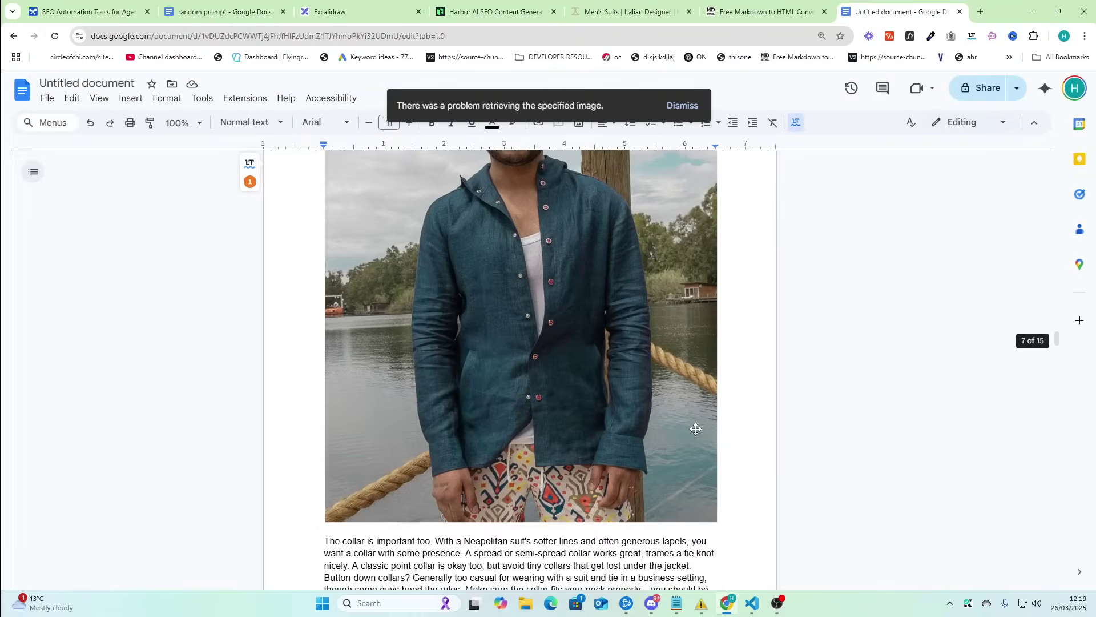
scroll(695, 429, down, 20)
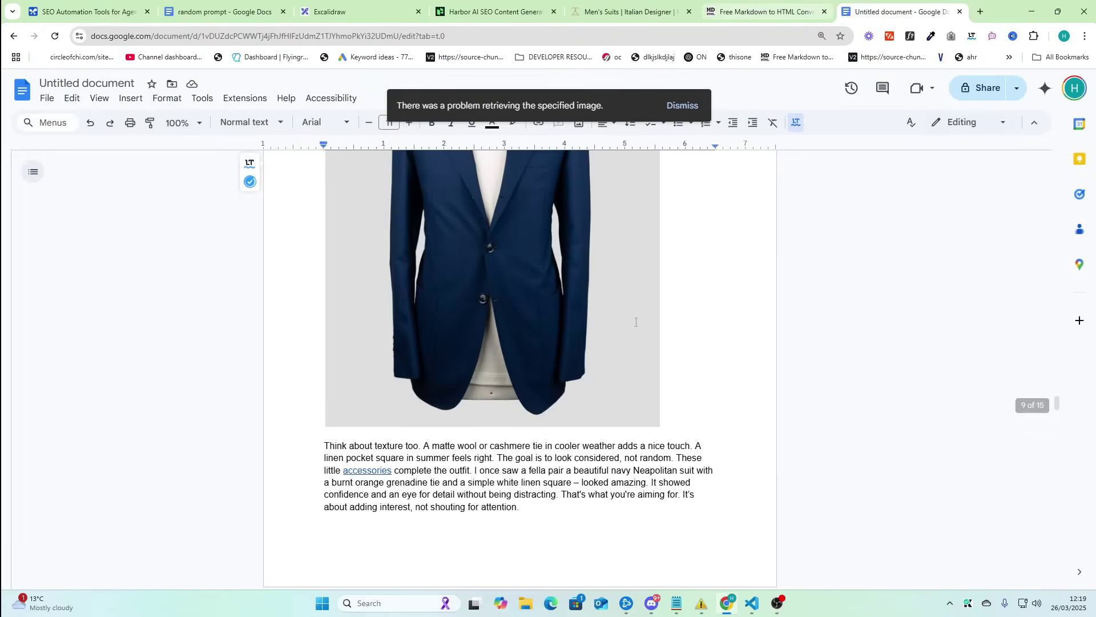
scroll(636, 322, down, 10)
scroll(656, 390, up, 4)
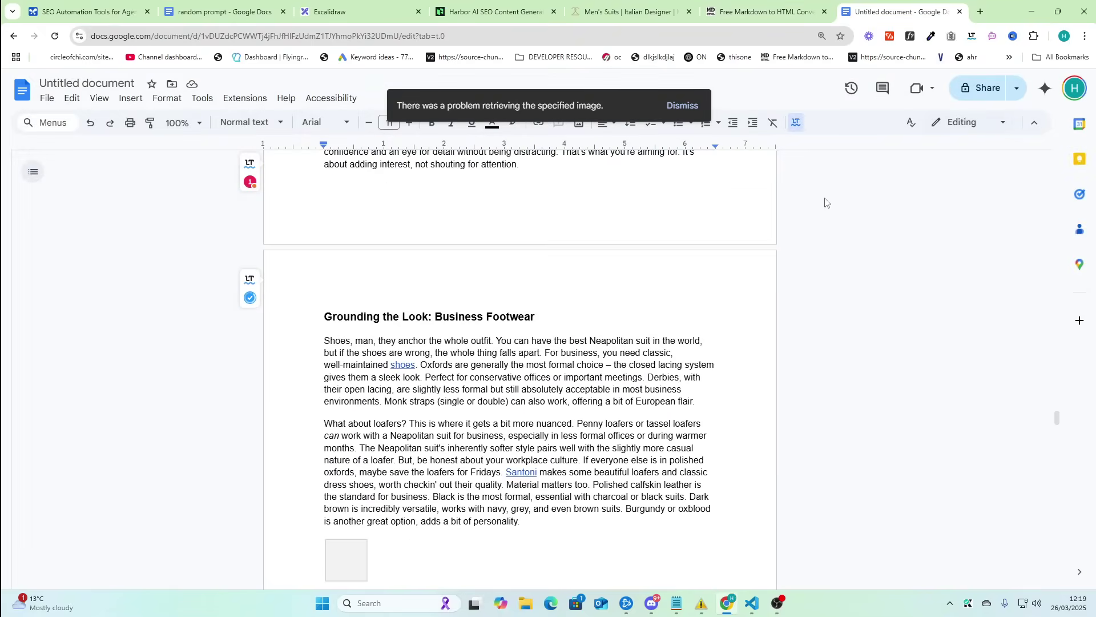
key(Page_Up)
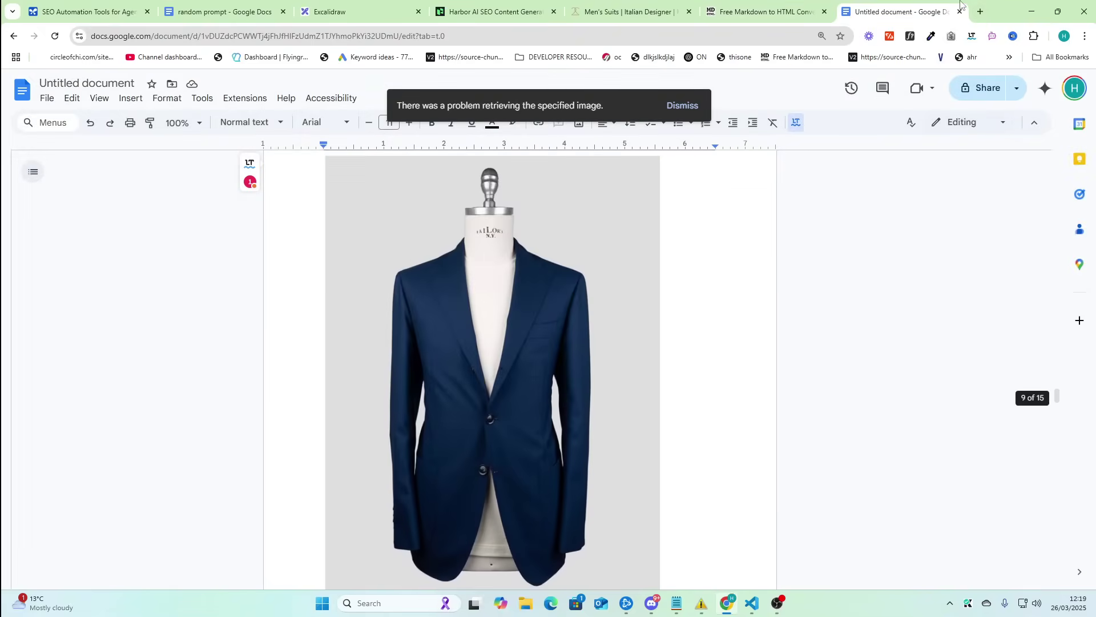
click(980, 12)
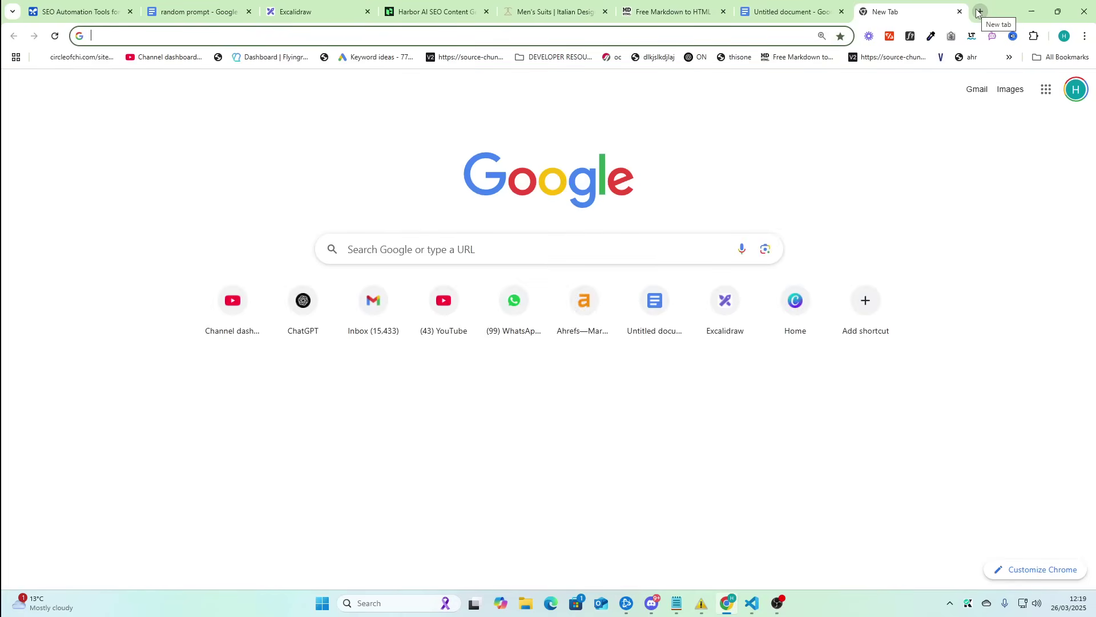
- Open Originality.ai and paste the suit article into a new AI content scan
text(orig)
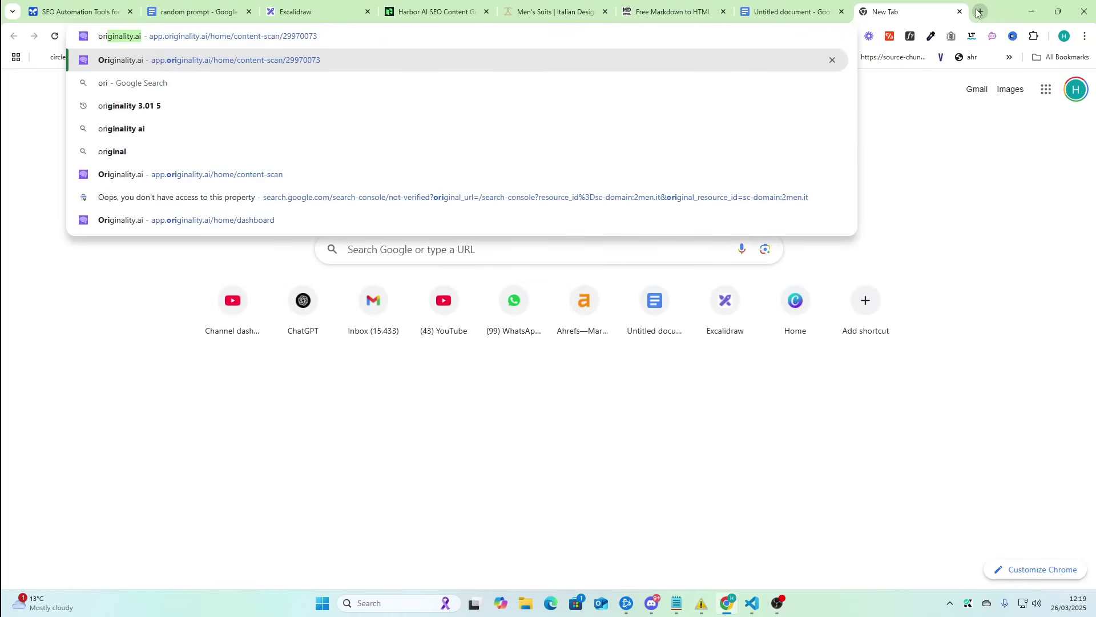
key(Return)
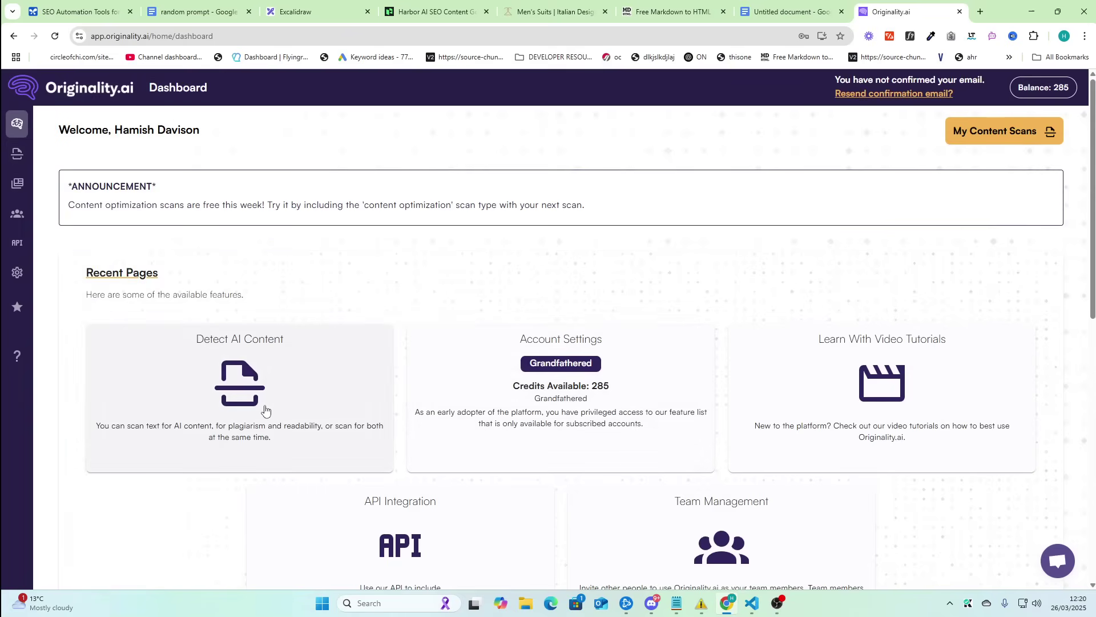
click(266, 409)
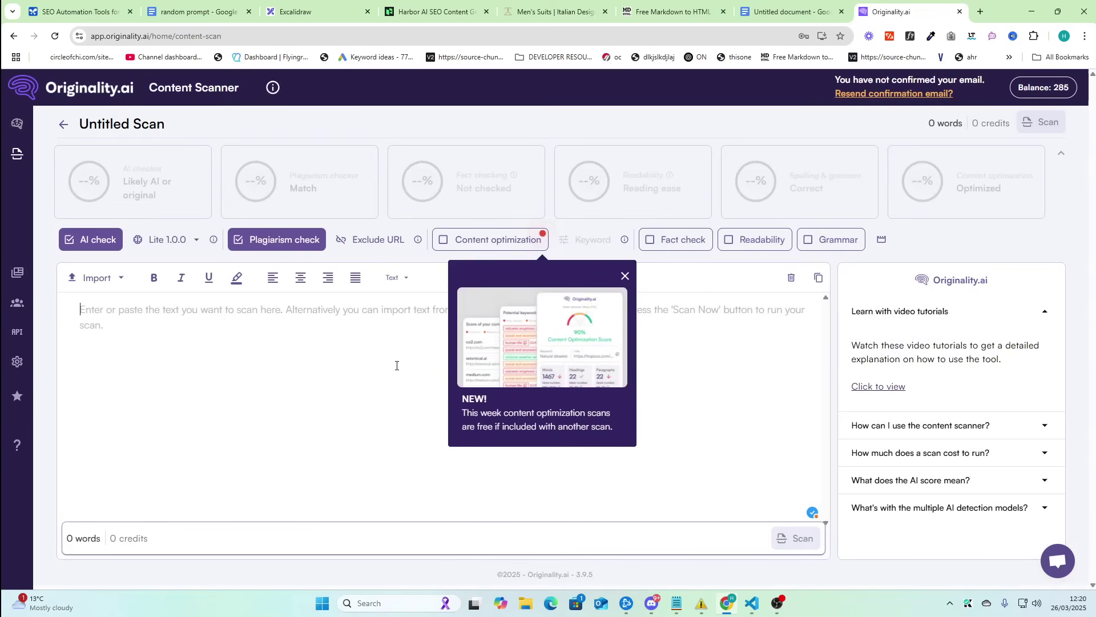
key(ctrl+v)
- Switch the detection model to Turbo 3.0.1 and start scanning the article
scroll(311, 353, up, 10)
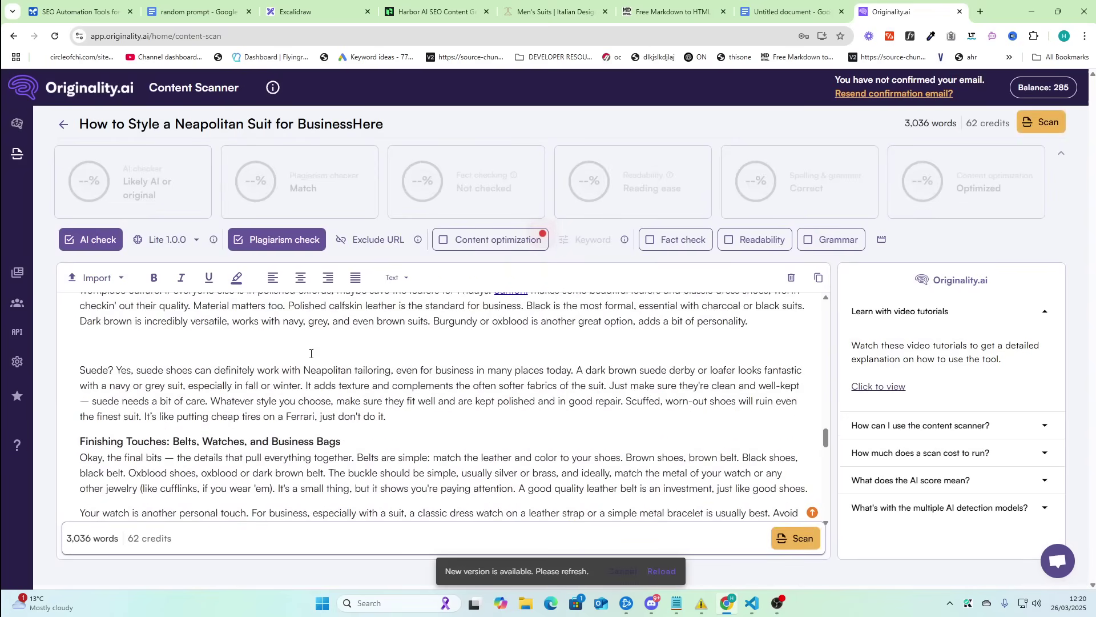
scroll(311, 353, up, 15)
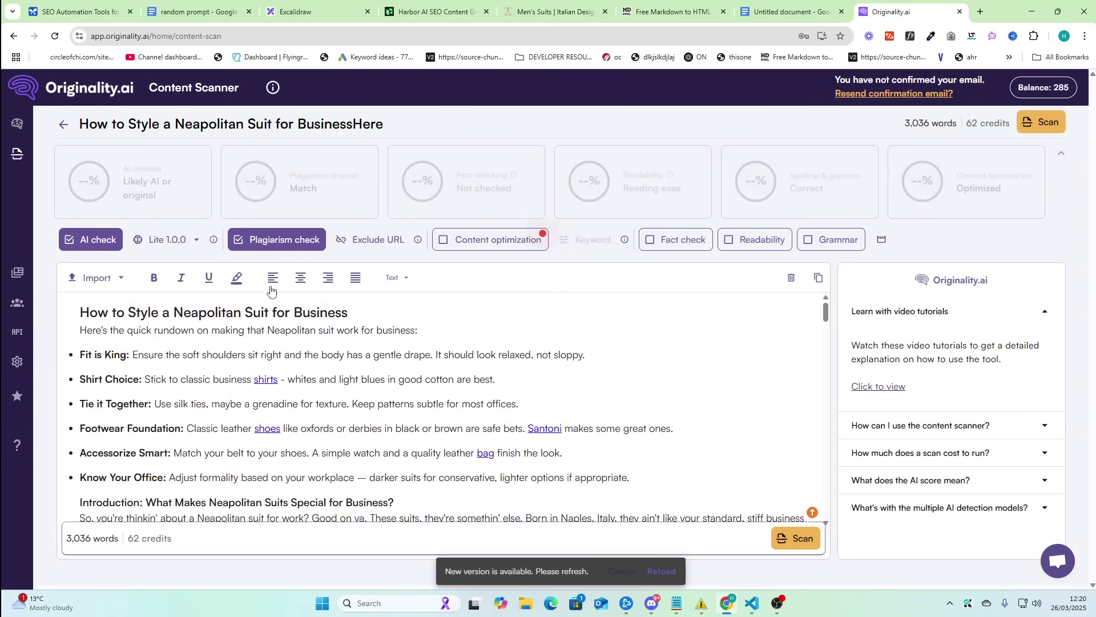
click(193, 243)
click(187, 297)
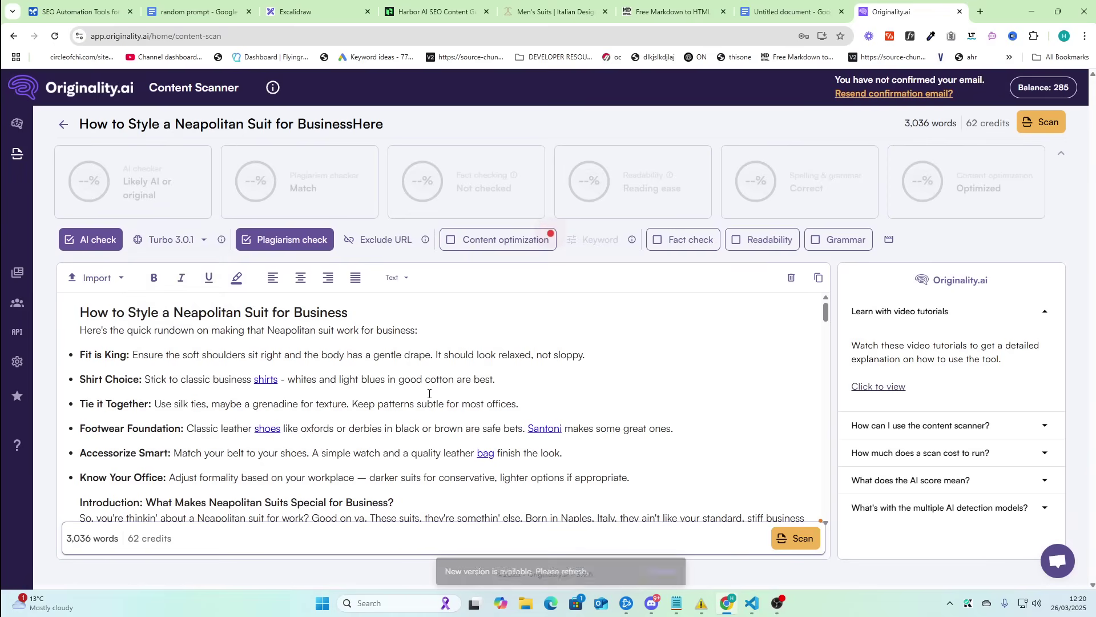
click(778, 543)
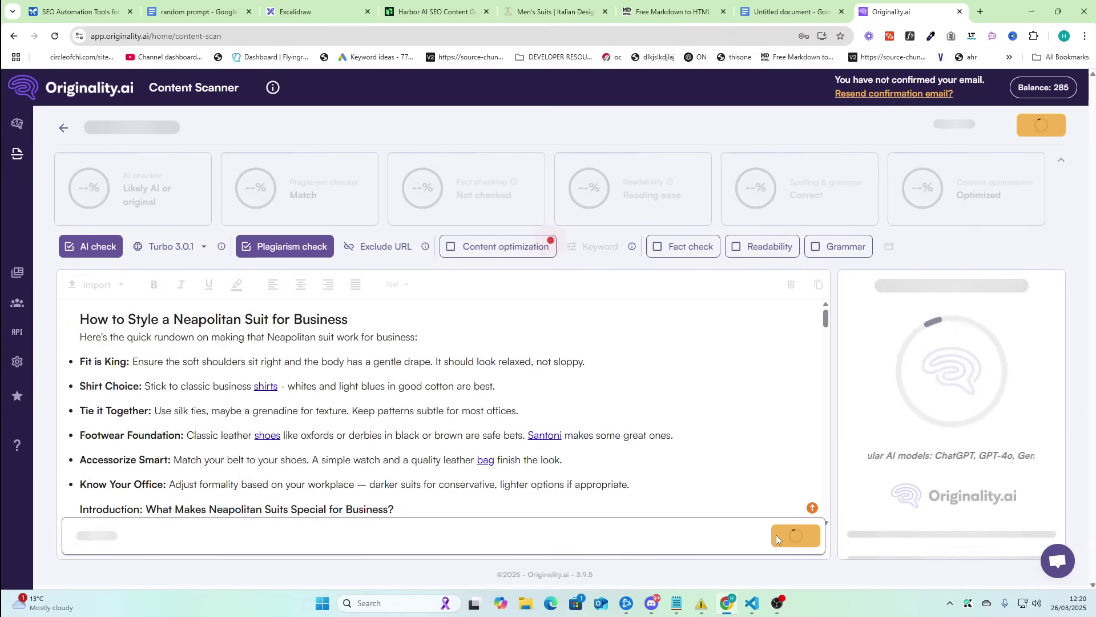
scroll(398, 403, down, 15)
scroll(397, 404, up, 15)
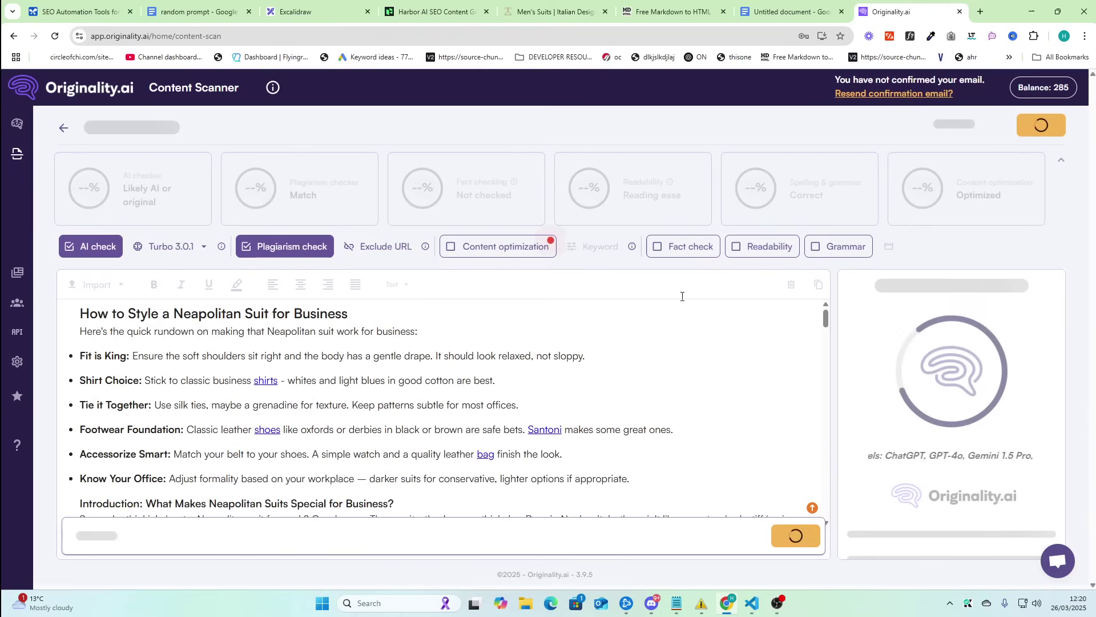
click(981, 12)
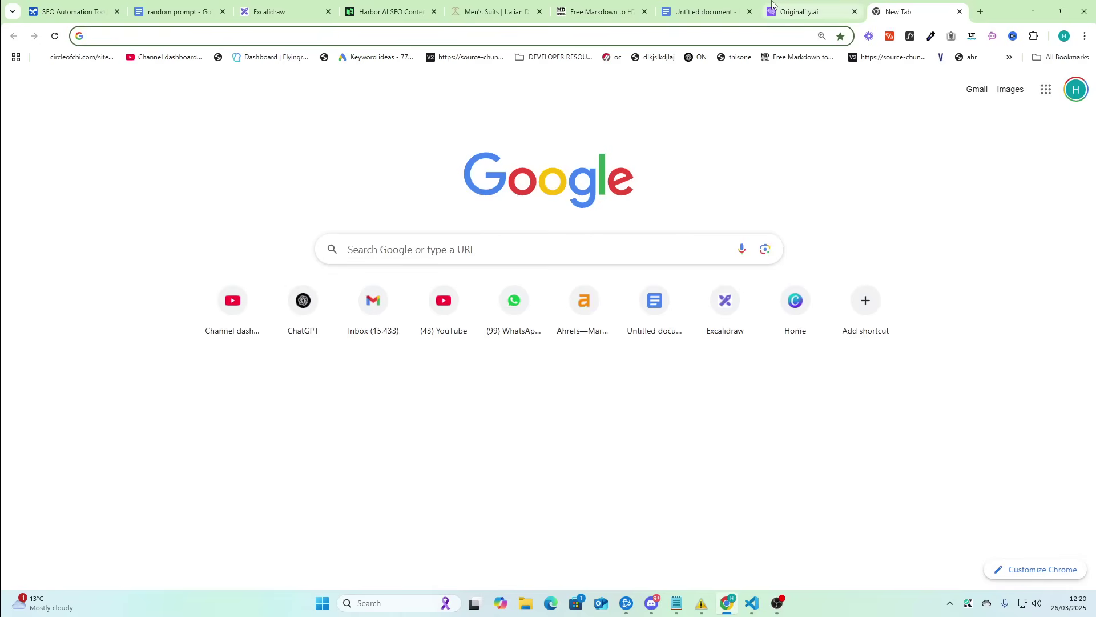
- Load GPTZero, paste the article and try scanning, briefly checking the Originality.ai scan
text(gpt)
key(Return)
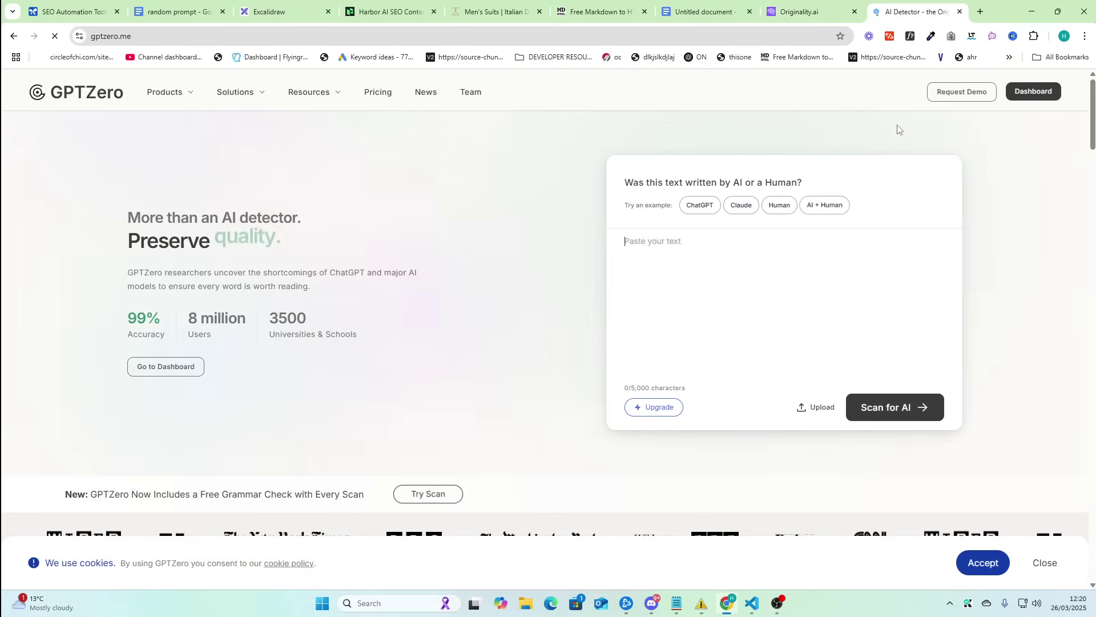
key(ctrl+v)
click(881, 406)
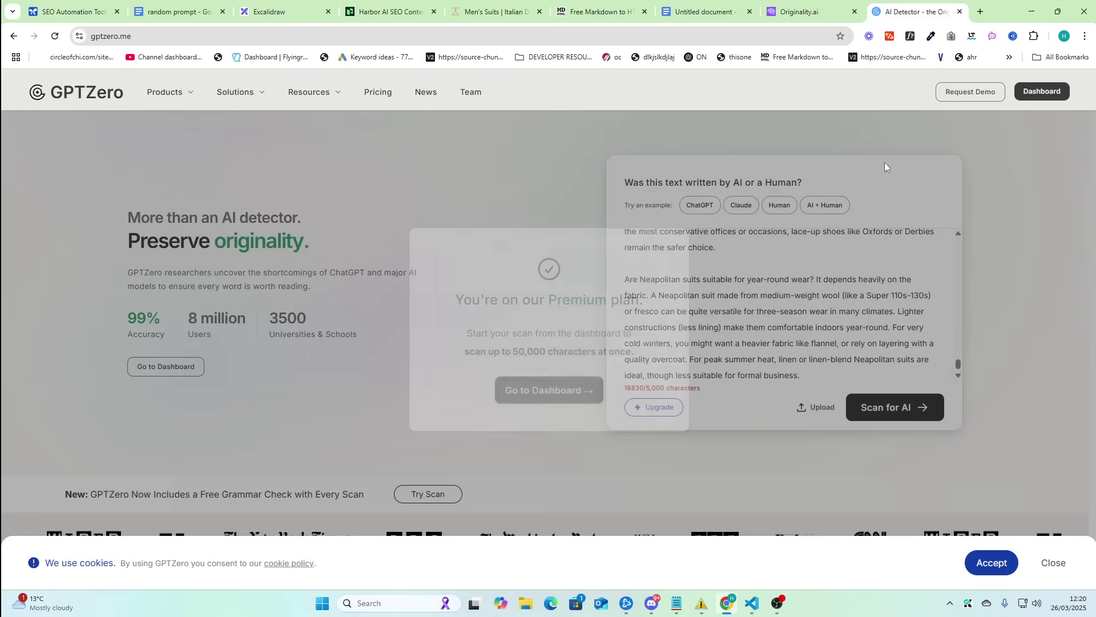
click(568, 390)
click(788, 4)
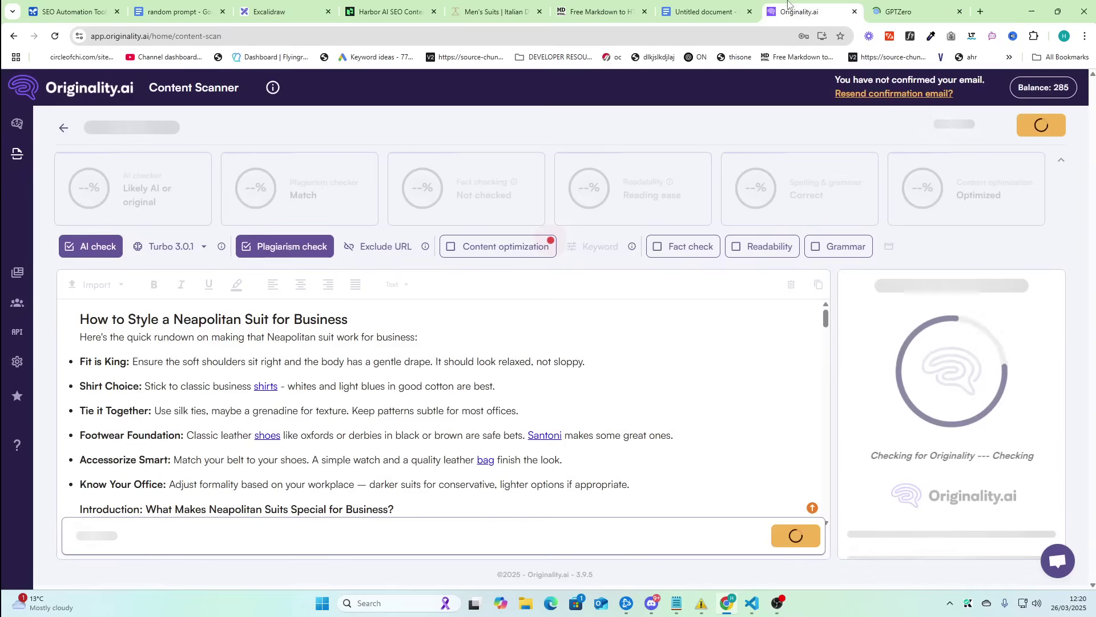
click(908, 12)
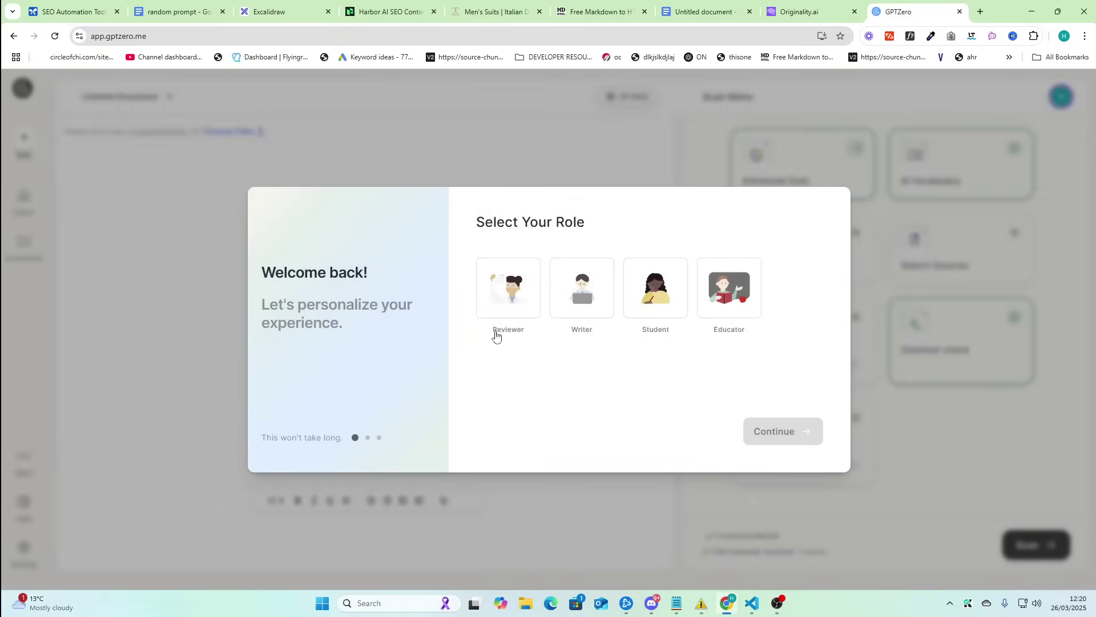
- Finish GPTZero onboarding as a Publishing / Journalism writer who heard about it via AFT
click(582, 286)
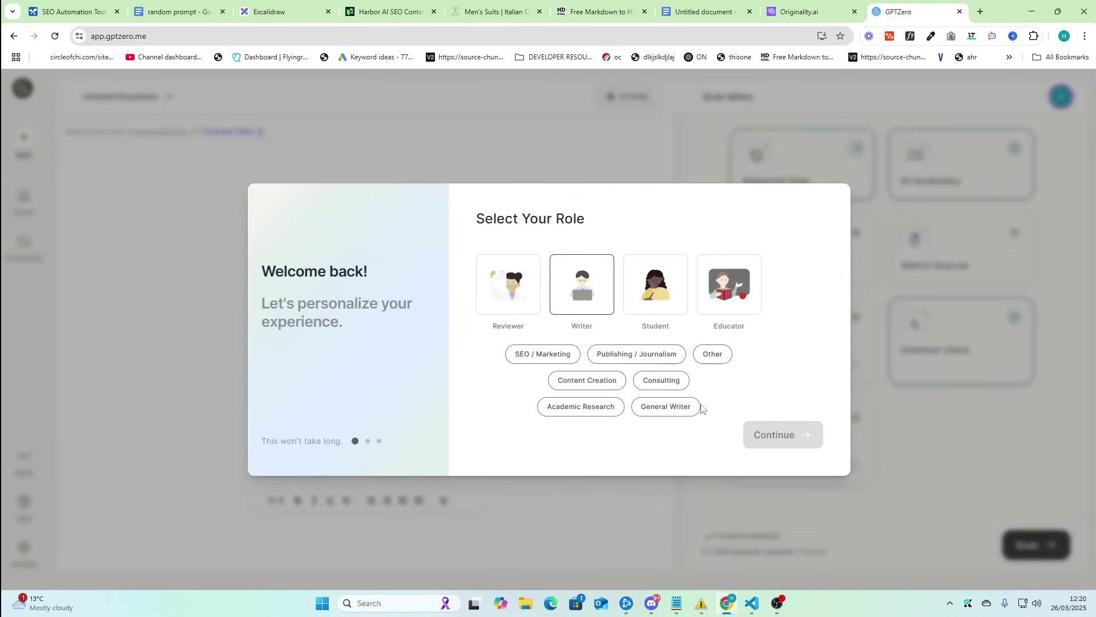
click(638, 357)
click(777, 437)
click(553, 298)
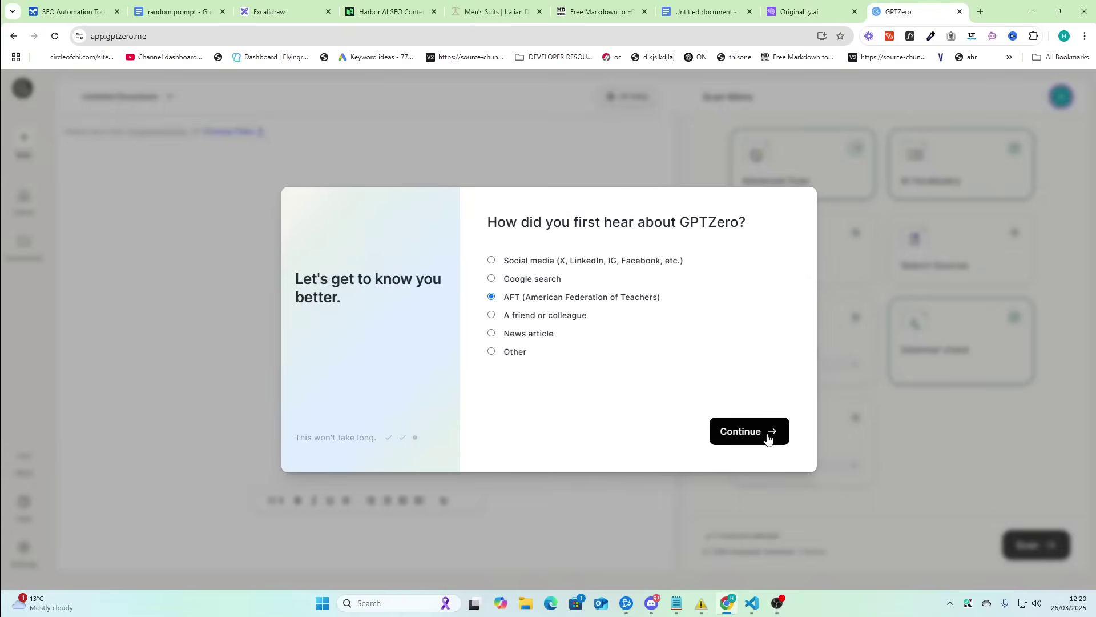
click(748, 431)
click(500, 468)
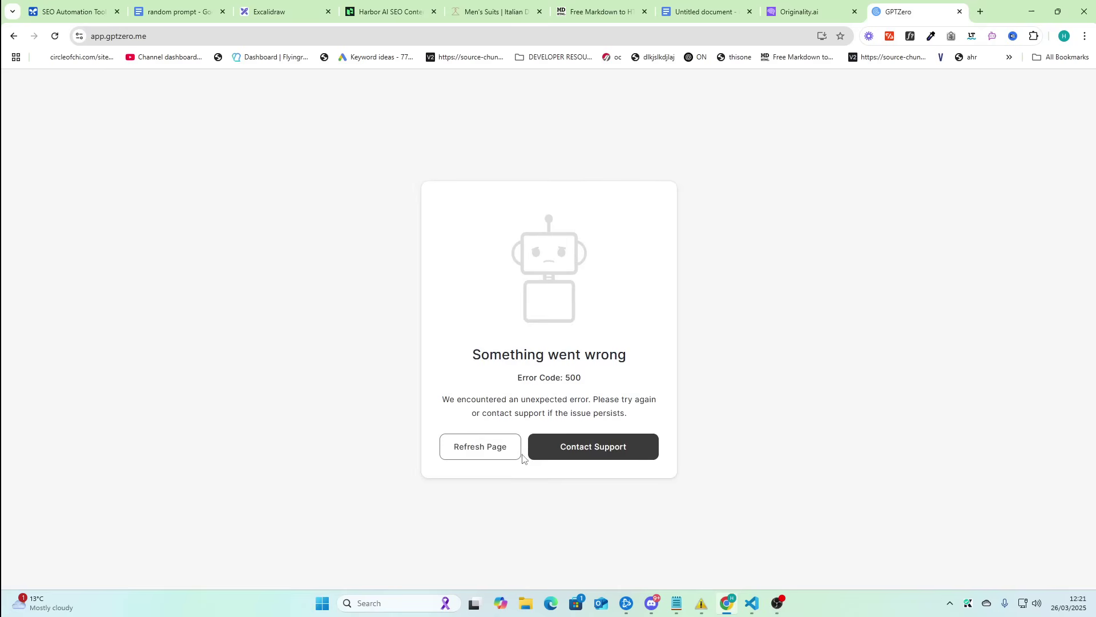
- Reload the page after the error, paste the suit article again and start the scan
click(510, 448)
click(810, 11)
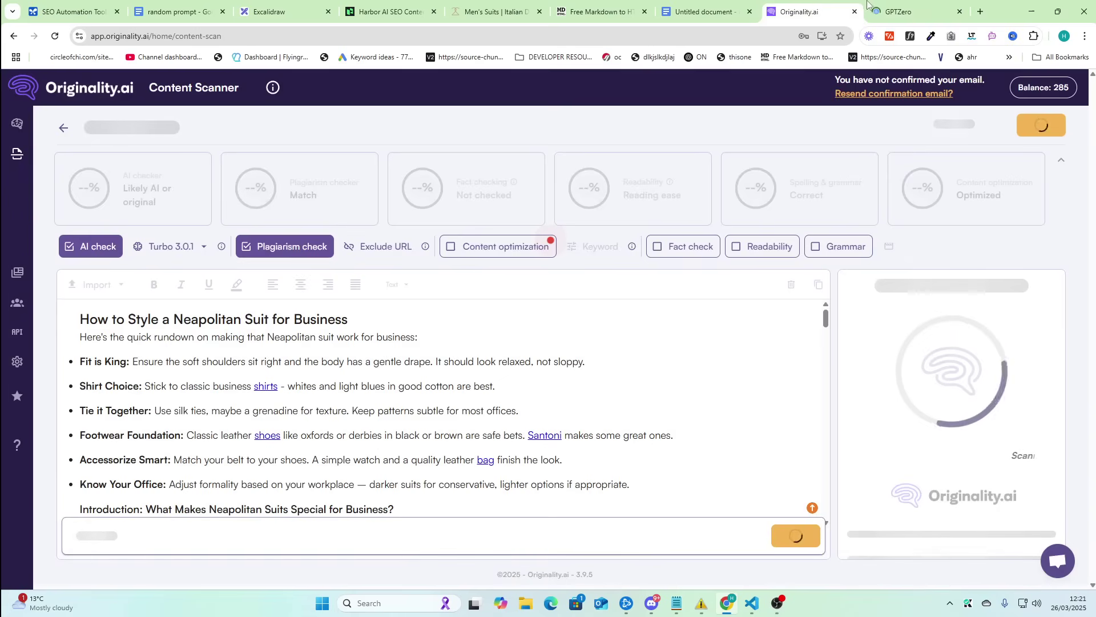
click(879, 13)
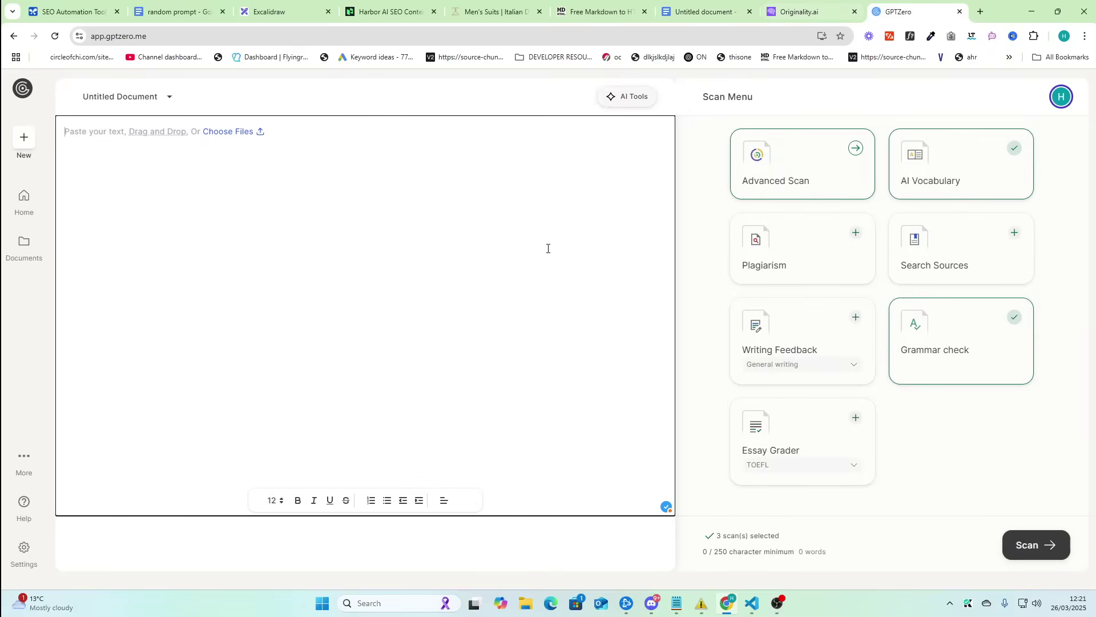
key(ctrl+v)
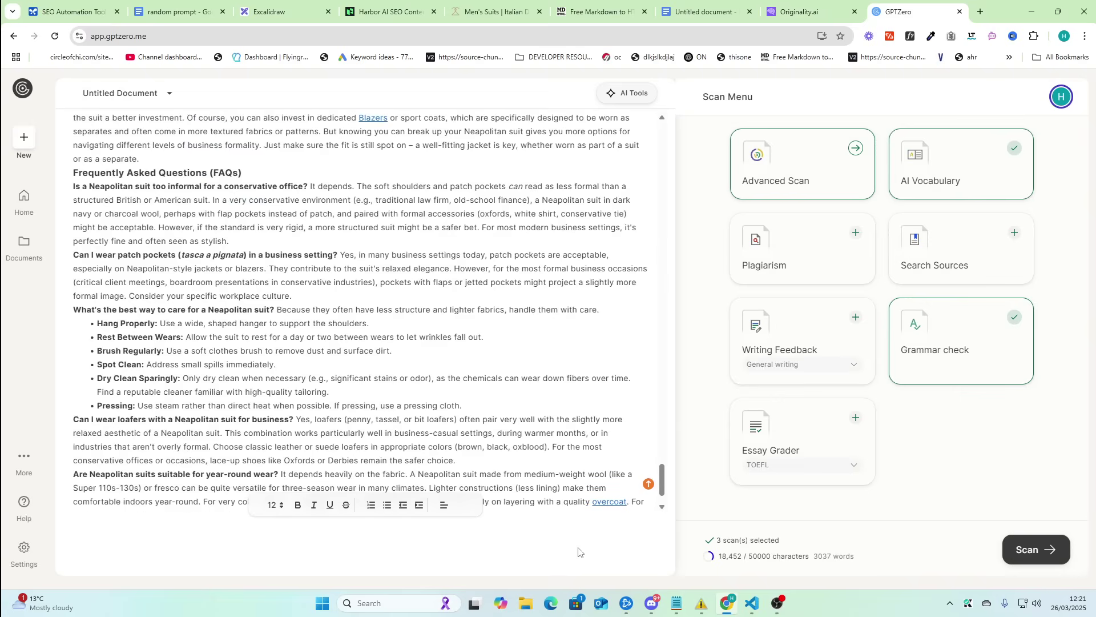
click(1054, 557)
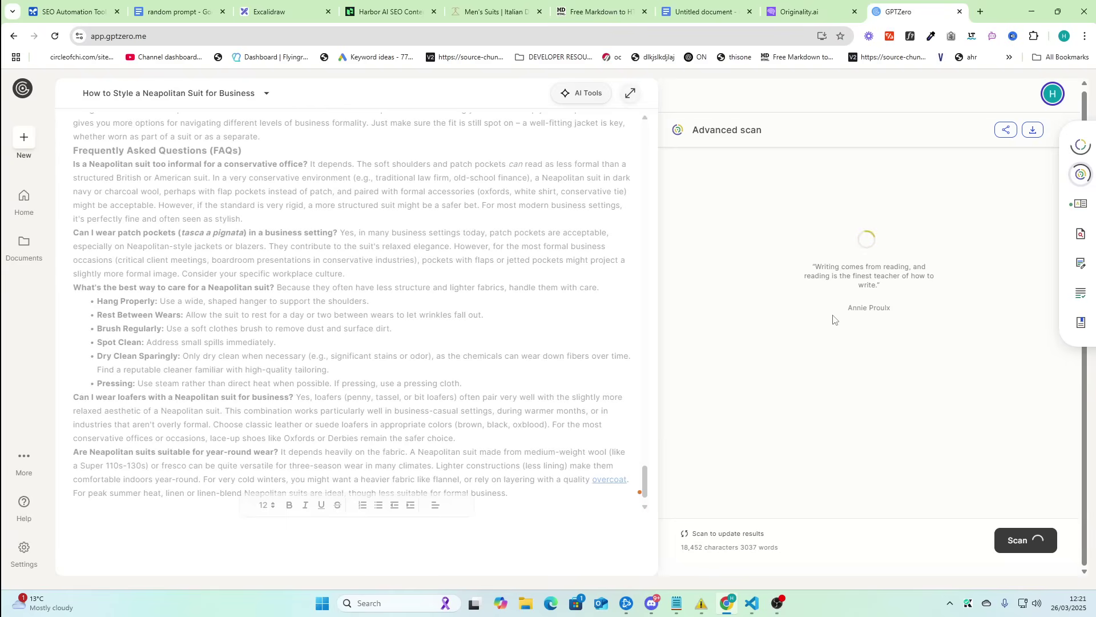
- Glance at the random prompt document while waiting, then return to the GPTZero scan
click(180, 11)
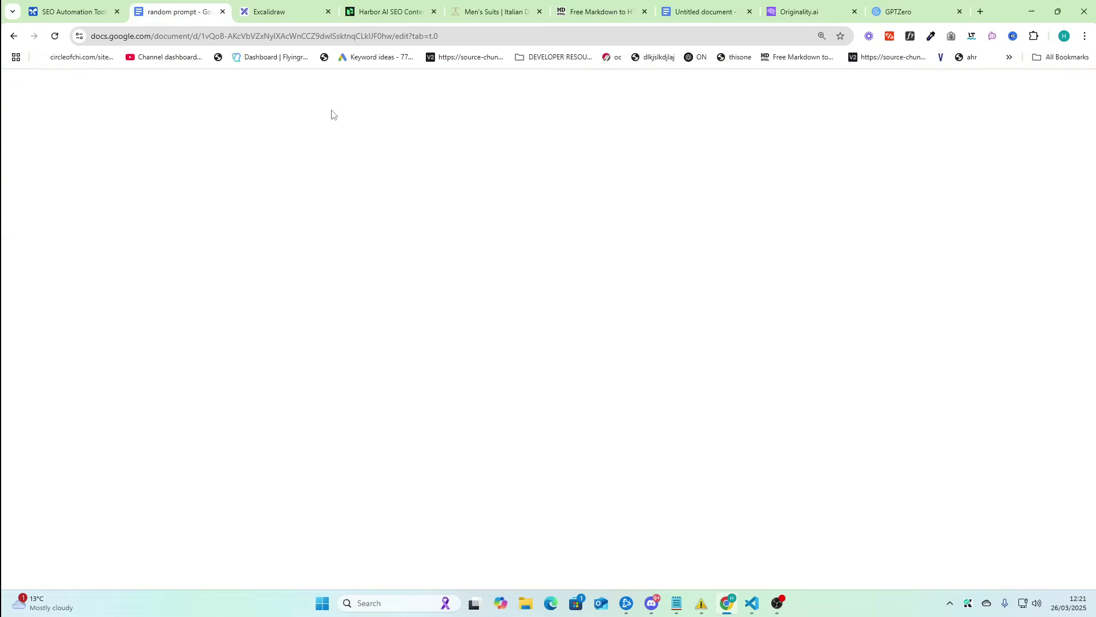
scroll(509, 345, up, 10)
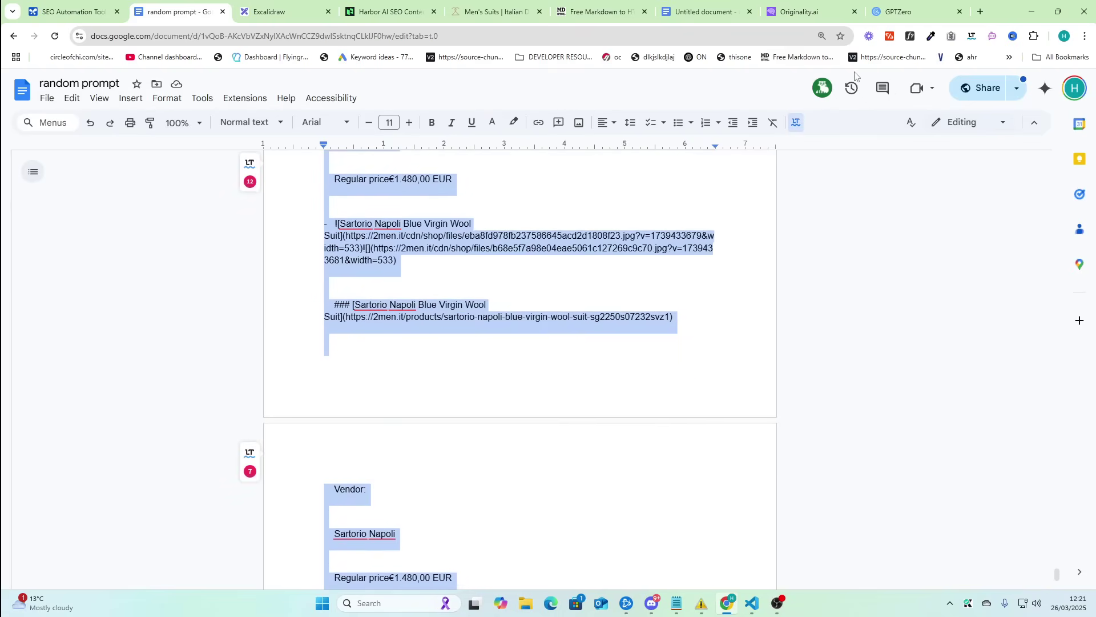
click(802, 12)
click(908, 12)
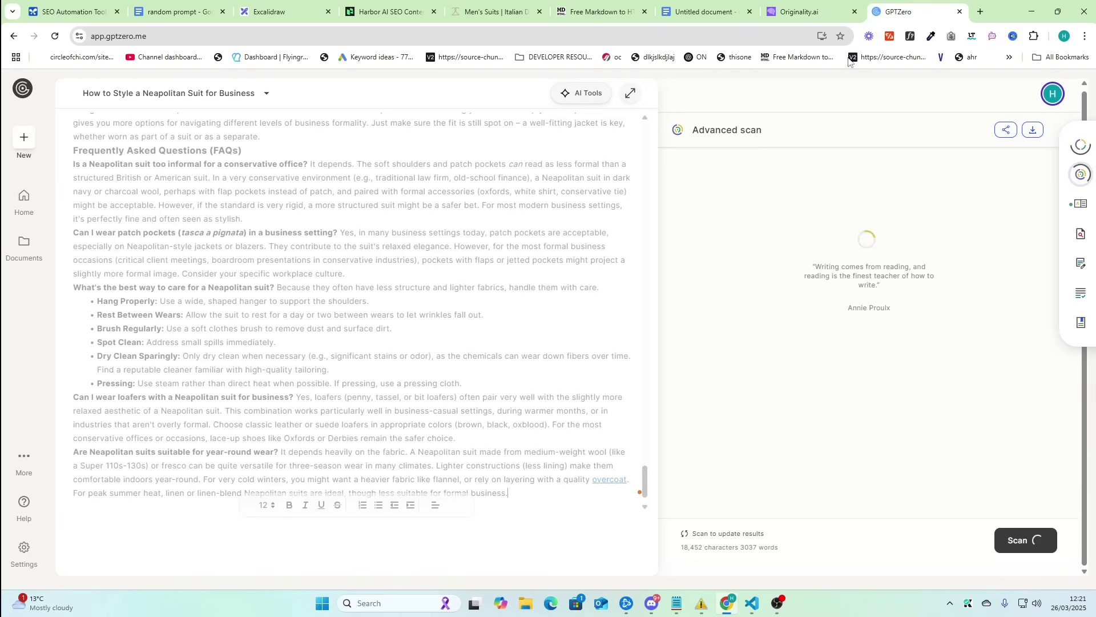
- Review the 47% AI, likely-human results, then check Originality.ai and the article document
scroll(524, 306, up, 10)
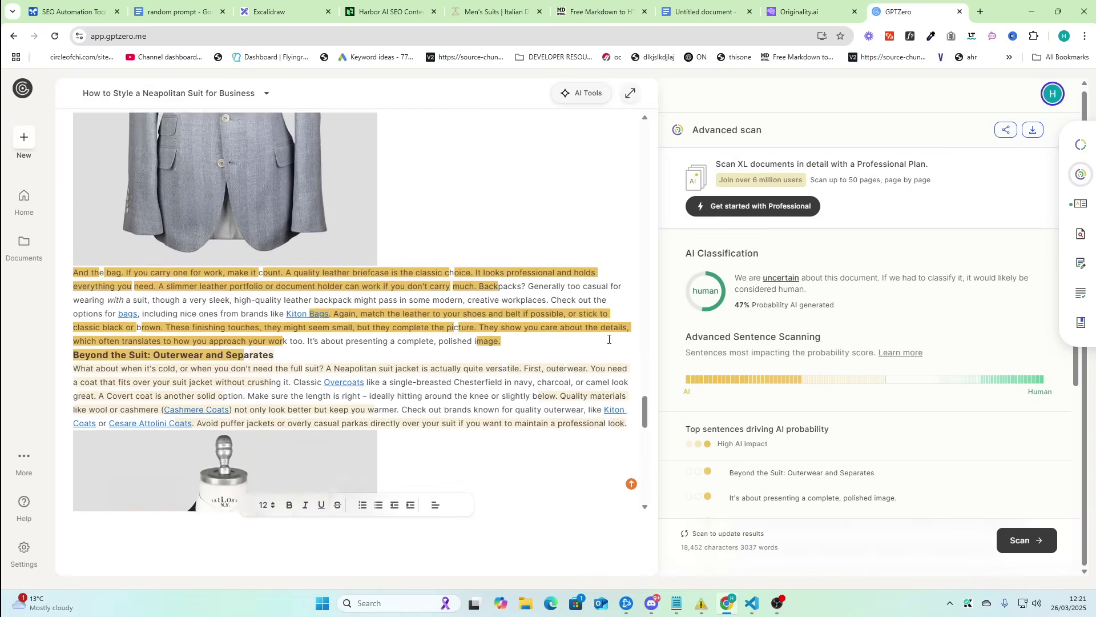
scroll(609, 339, up, 15)
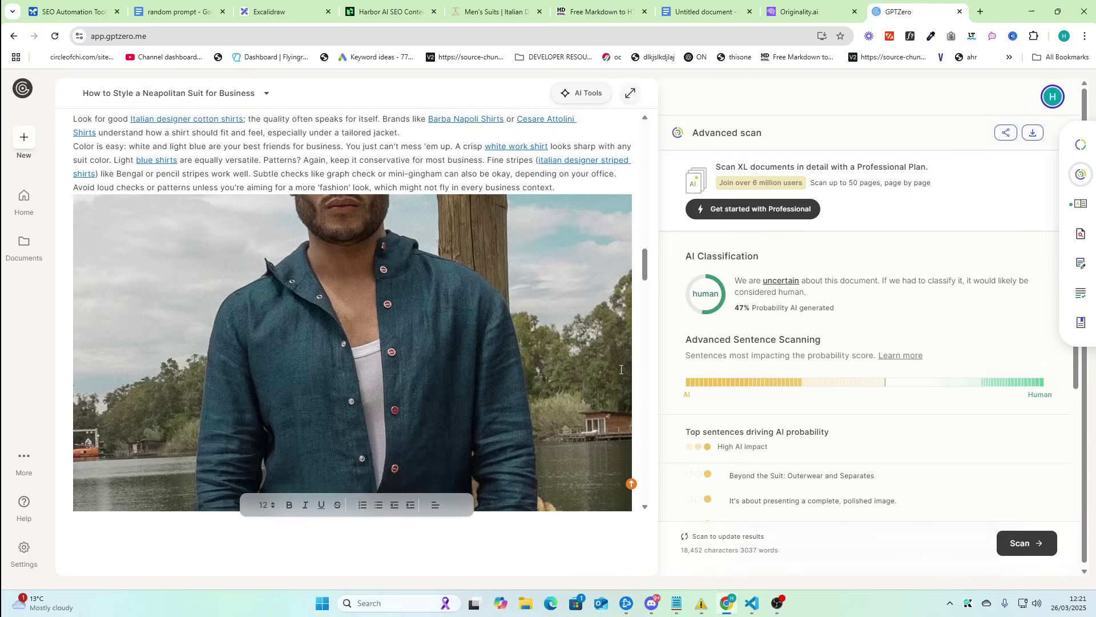
scroll(620, 369, up, 20)
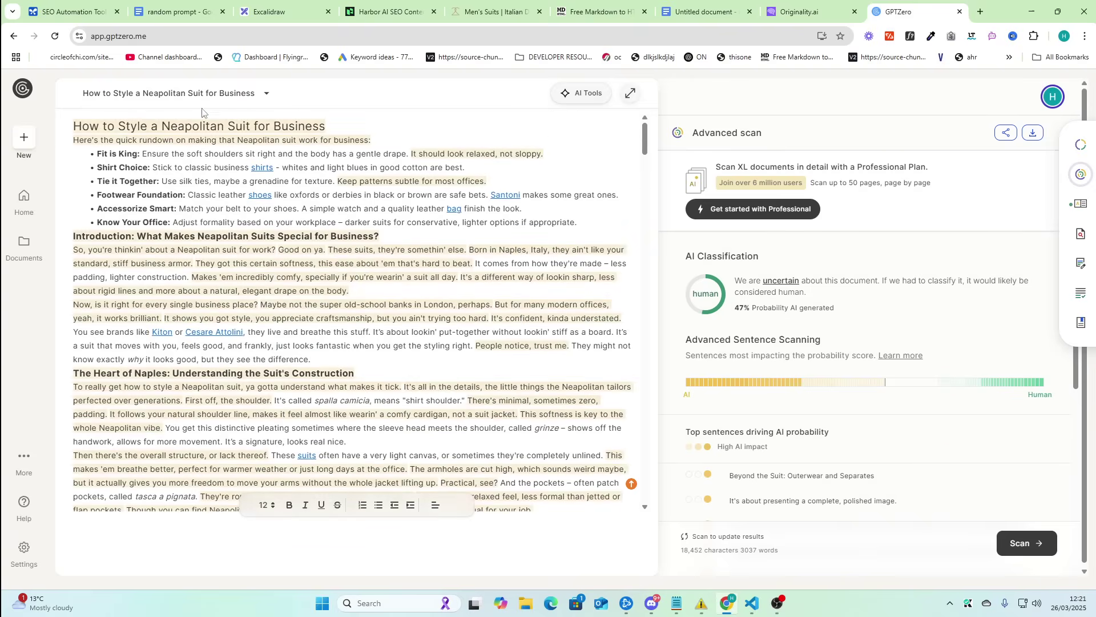
scroll(799, 330, down, 2)
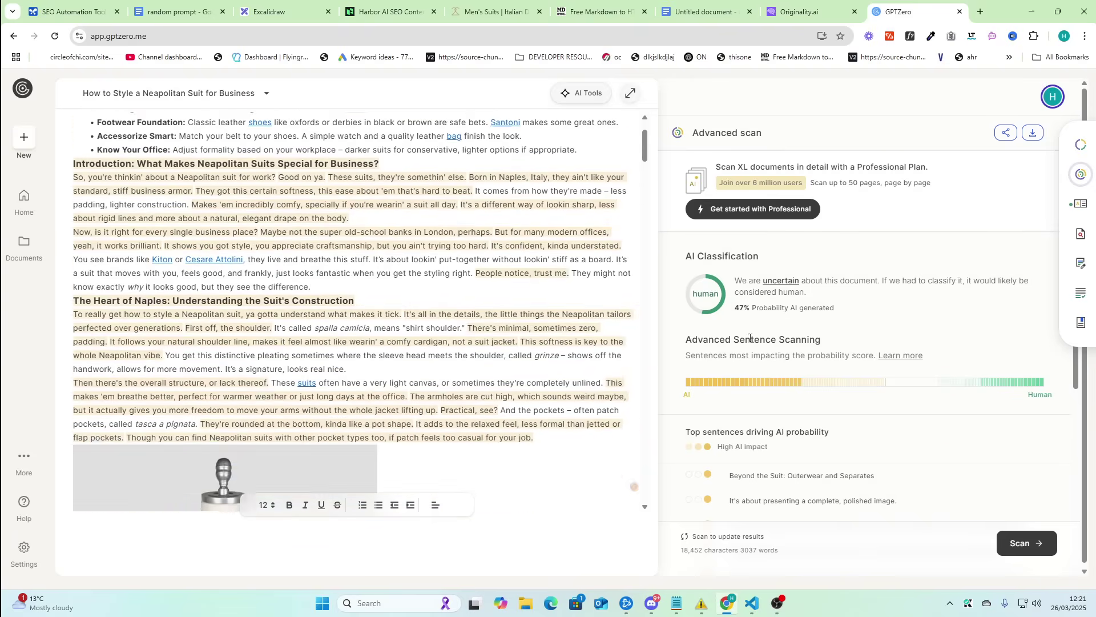
scroll(760, 328, down, 2)
scroll(764, 321, up, 1)
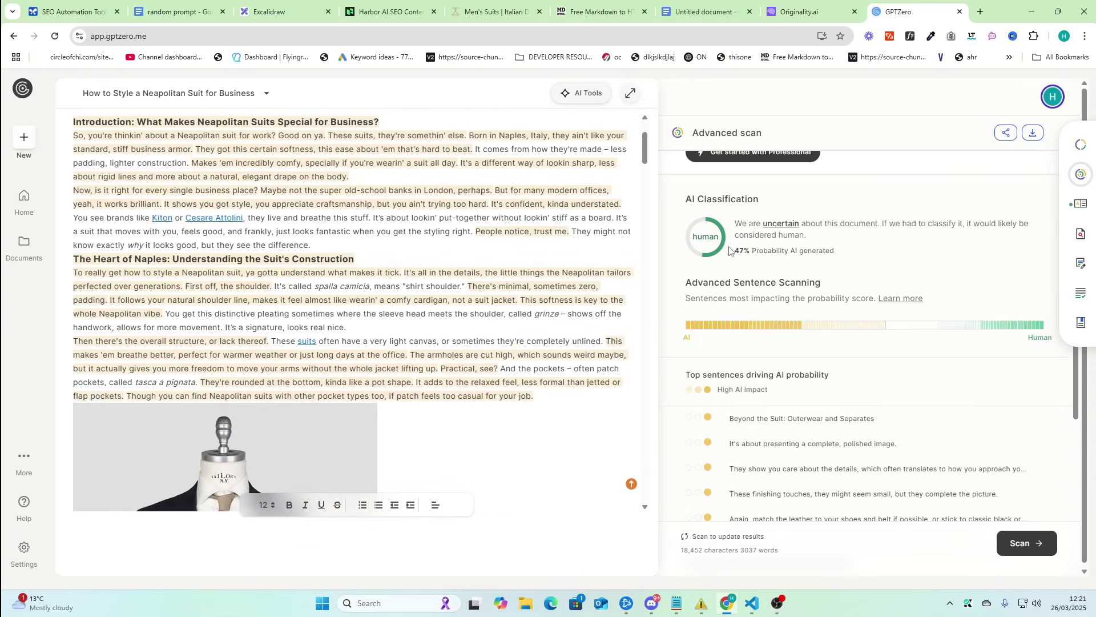
drag(823, 283, 736, 223)
click(760, 171)
click(792, 5)
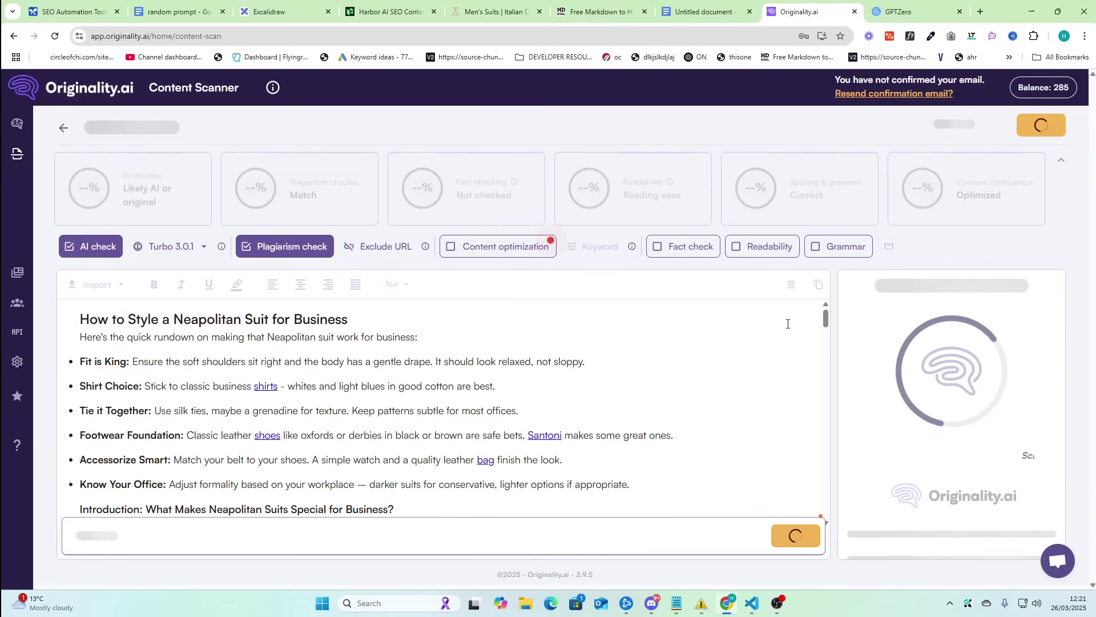
click(705, 12)
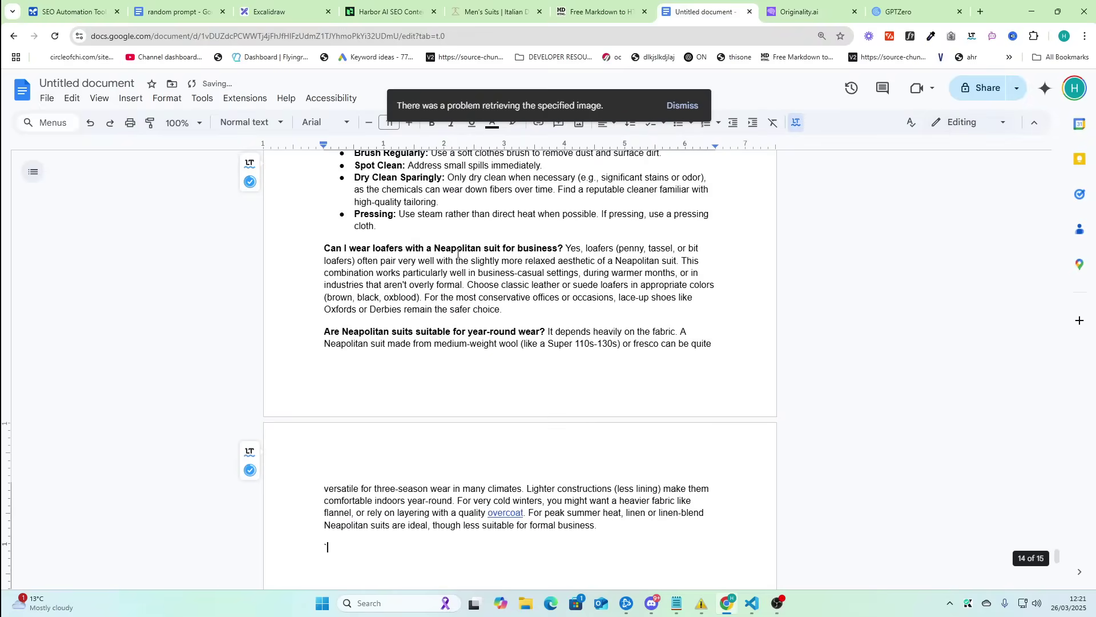
click(204, 15)
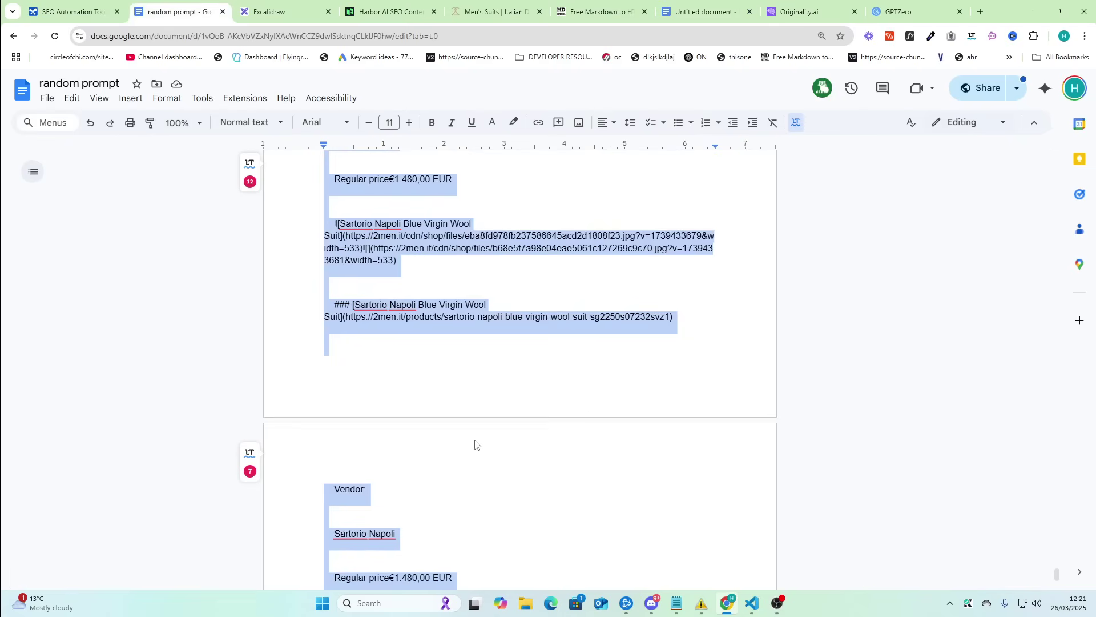
key(Delete)
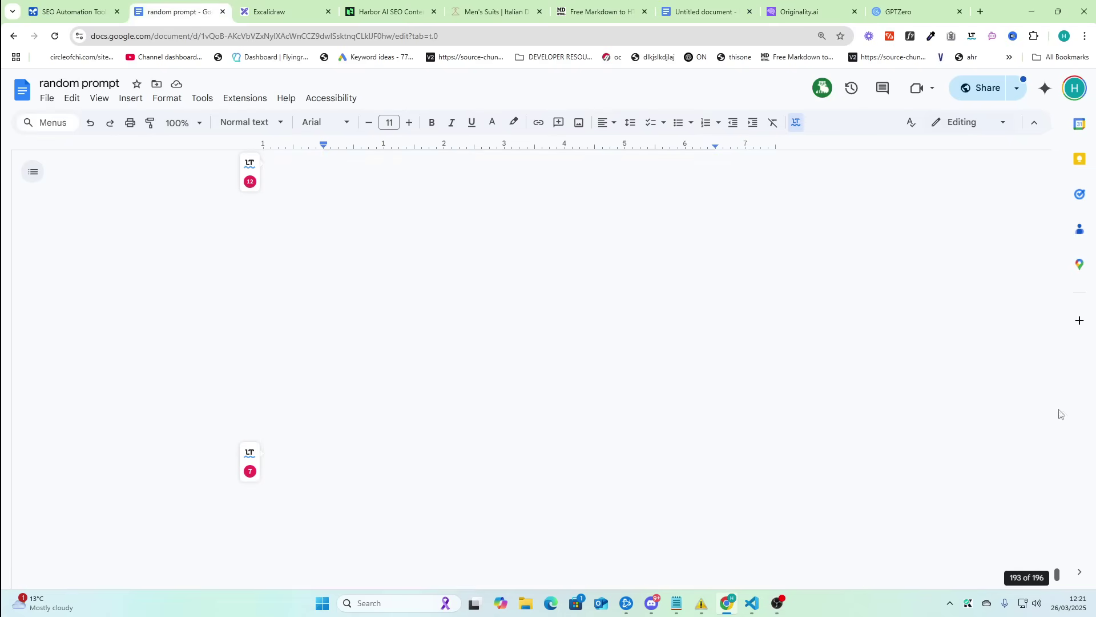
key(ctrl+z)
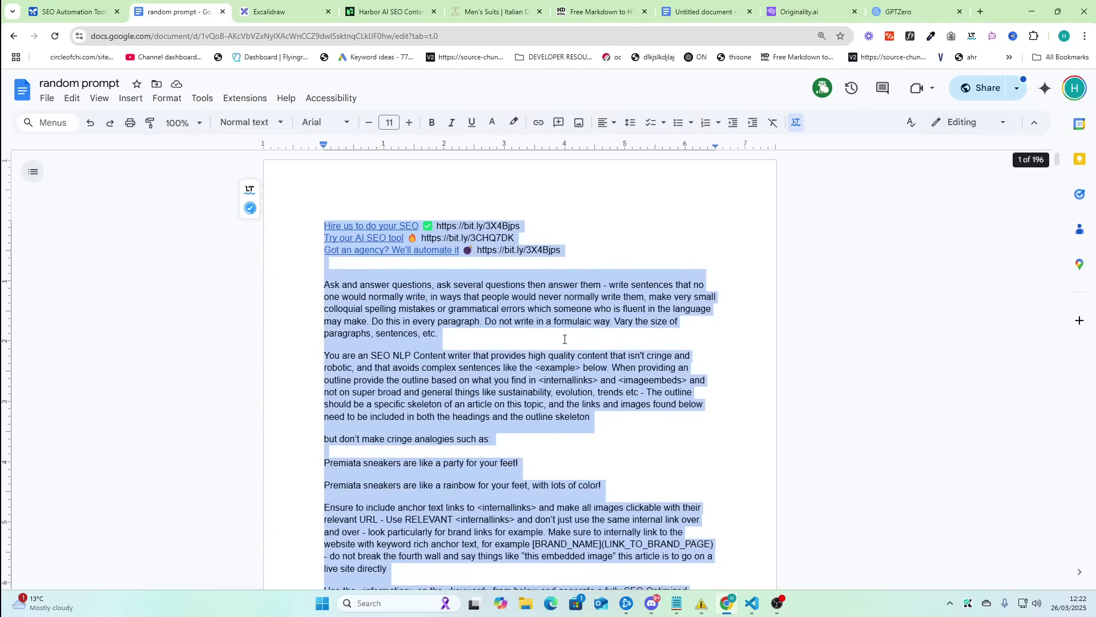
click(564, 339)
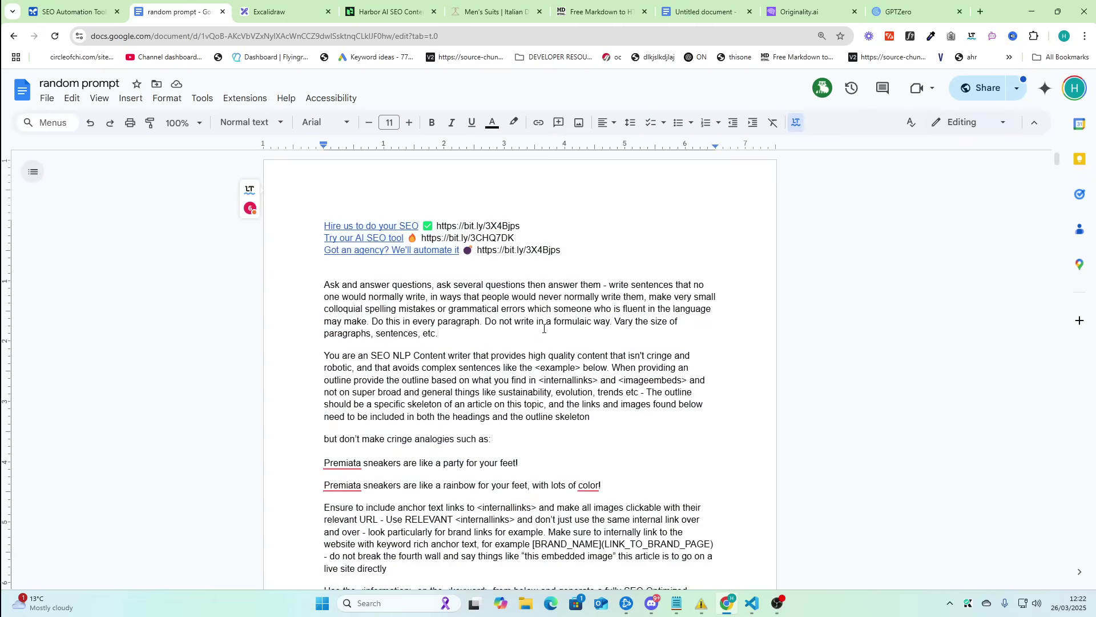
scroll(544, 329, down, 8)
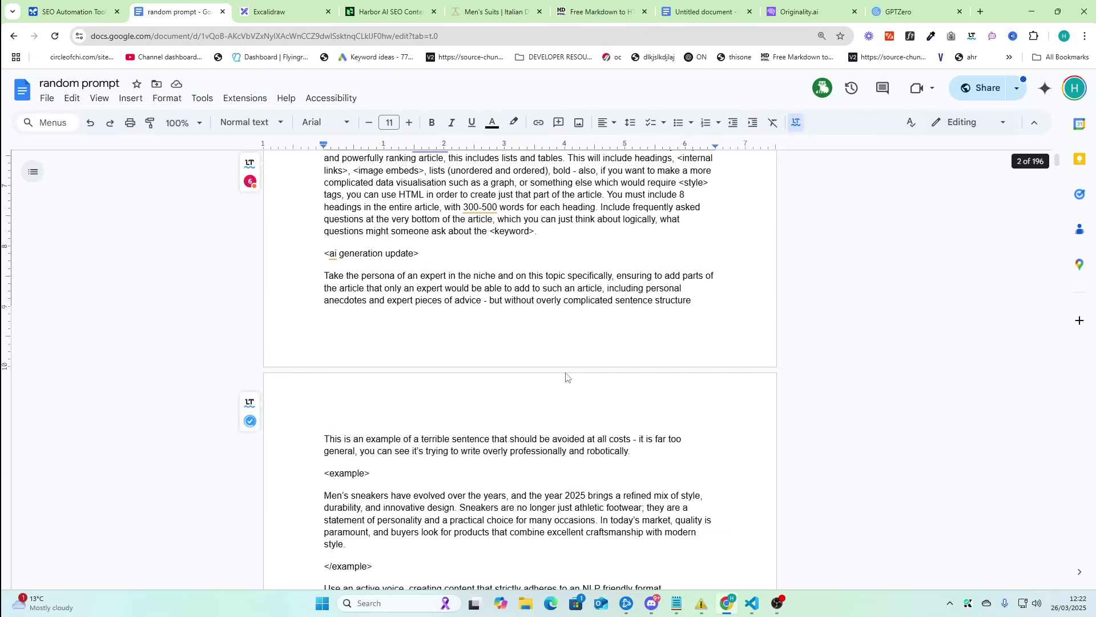
scroll(565, 377, down, 10)
click(723, 4)
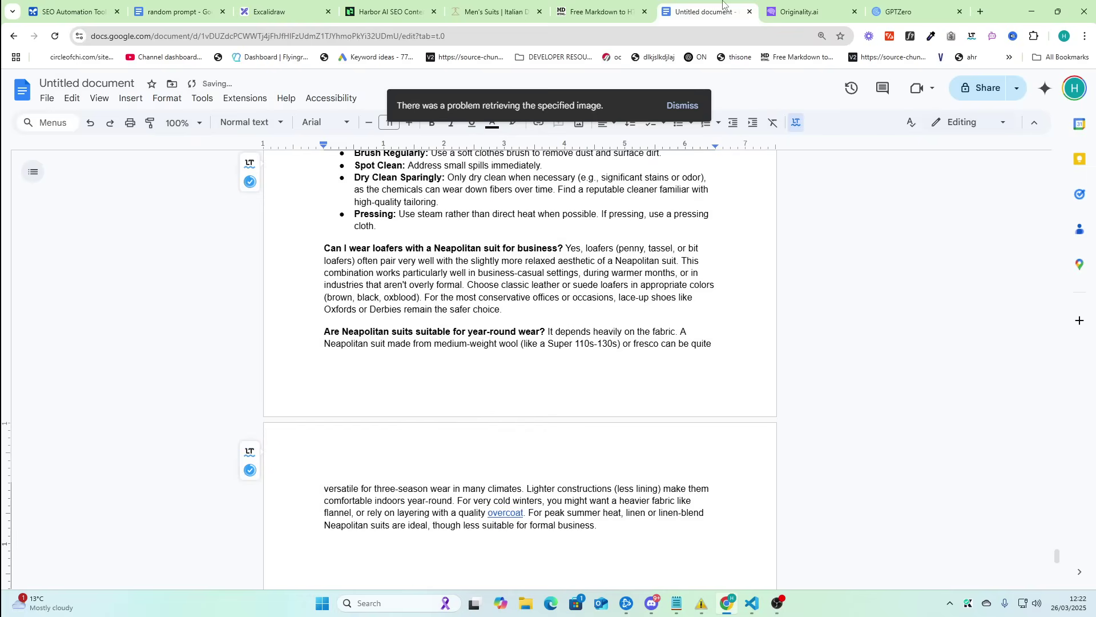
- In GPTZero, highlight the 47% Probability AI generated result line
click(805, 7)
click(929, 4)
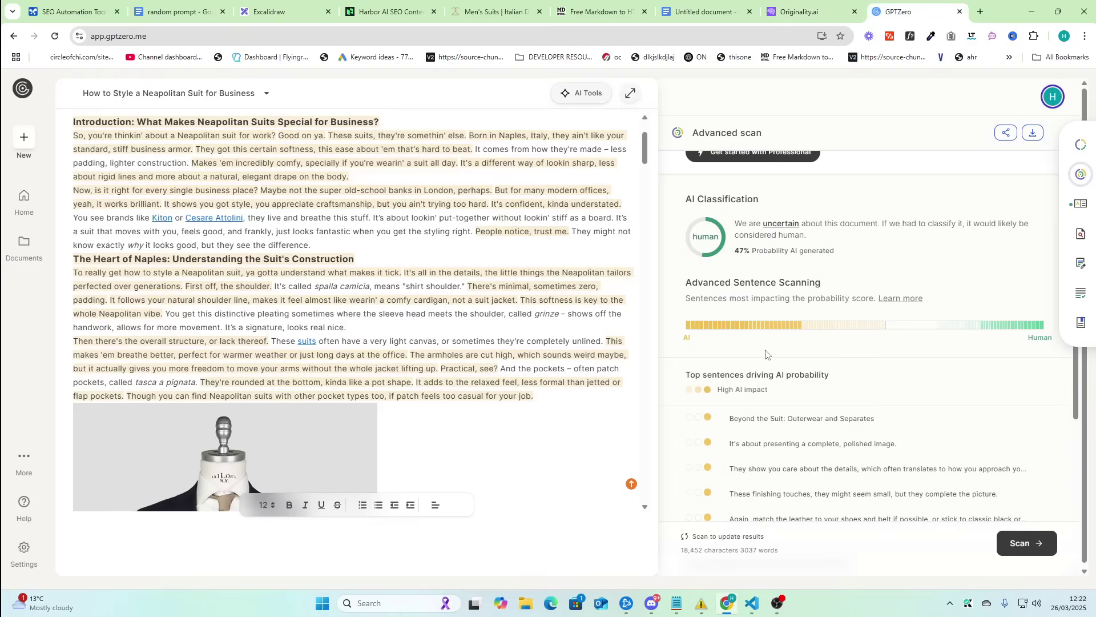
scroll(760, 341, up, 1)
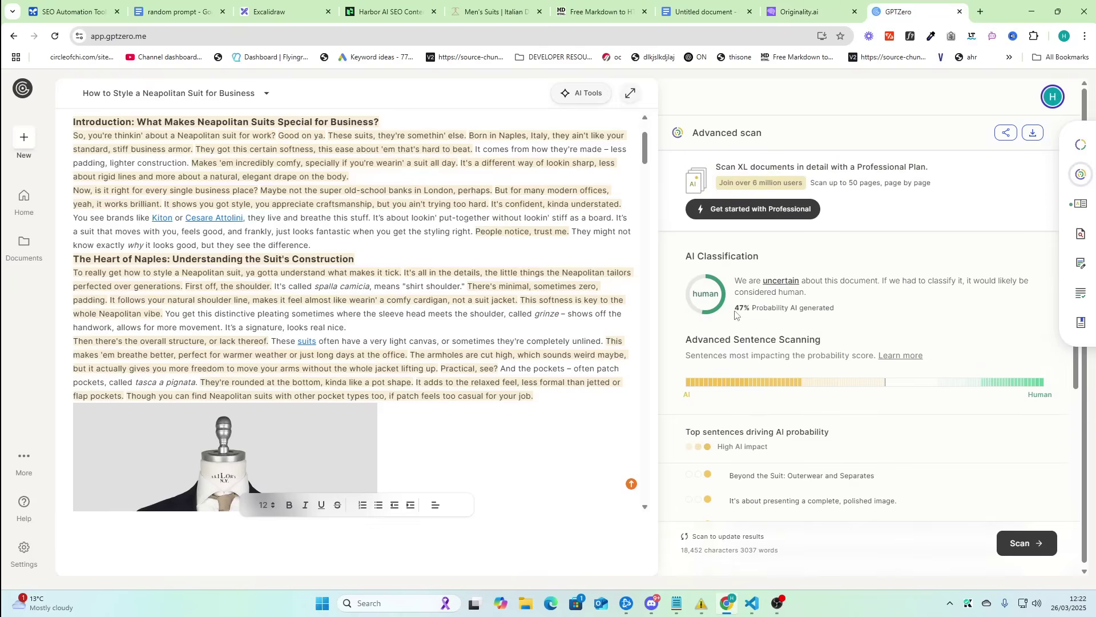
drag(852, 313, 823, 309)
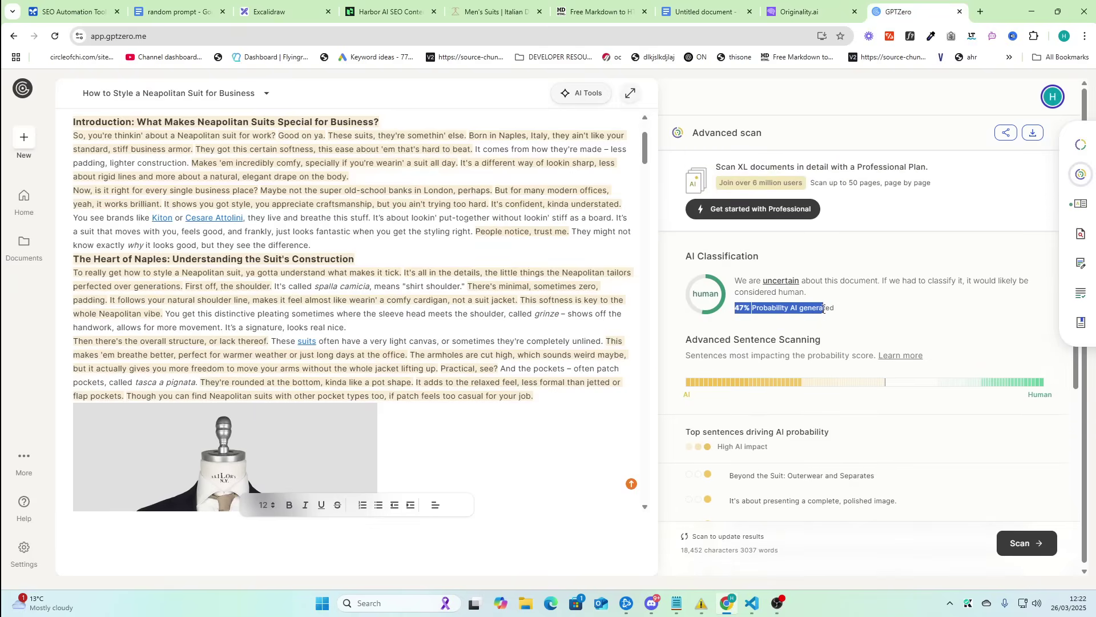
click(825, 297)
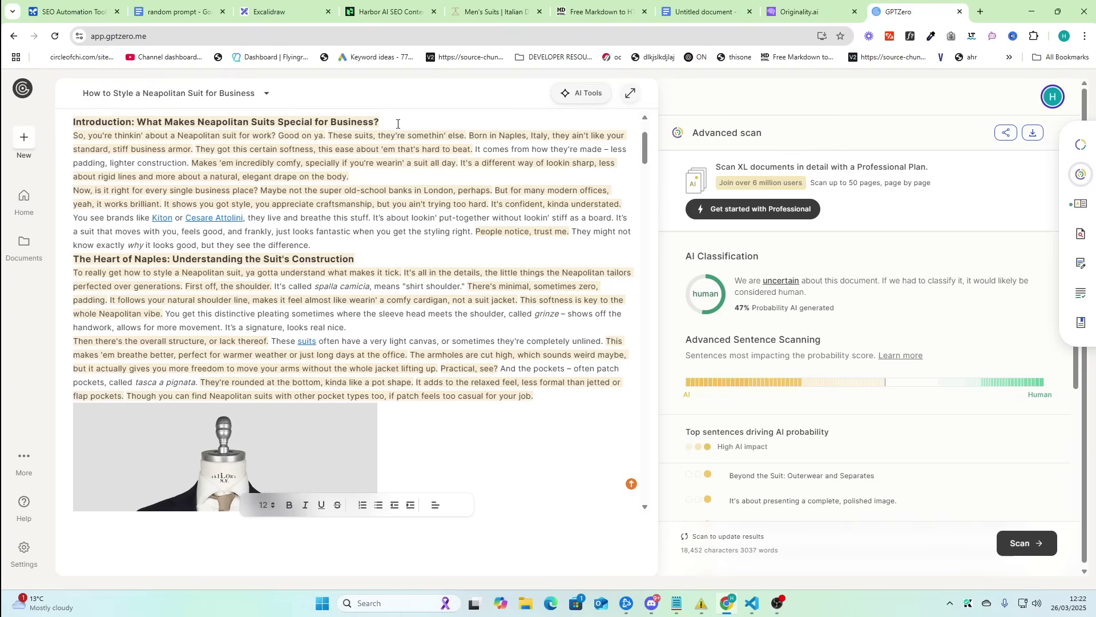
- Scroll the scanned article and select its opening summary and bullets
scroll(398, 124, up, 2)
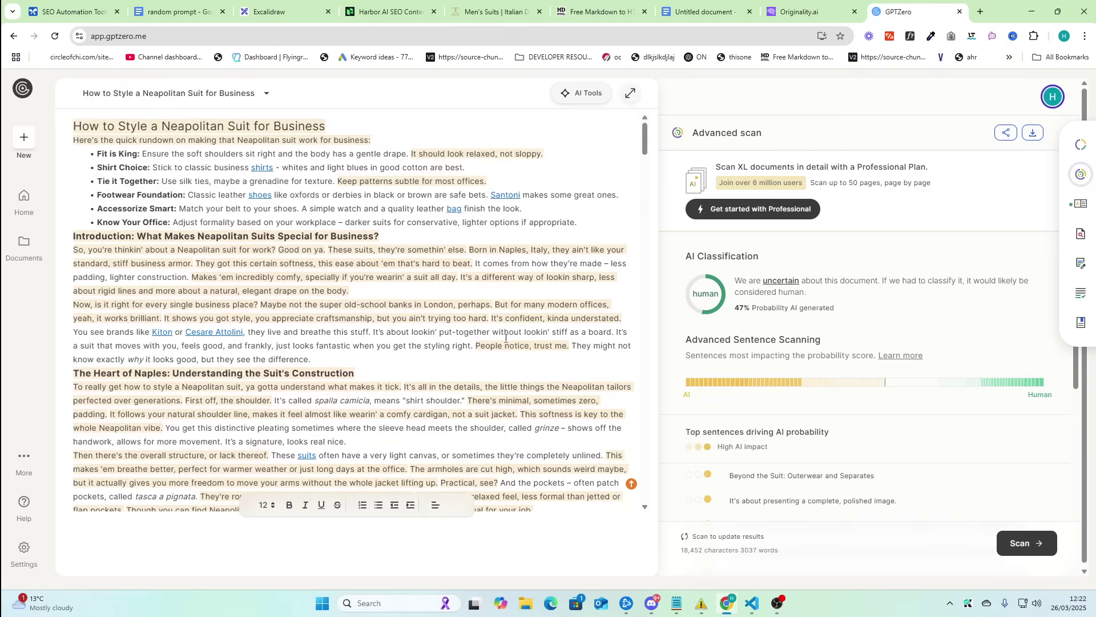
scroll(506, 337, down, 2)
scroll(257, 284, up, 2)
drag(92, 141, 229, 237)
- Scroll through Originality.ai's sentence-by-sentence AI highlights of the suit article, then return to the top
click(800, 7)
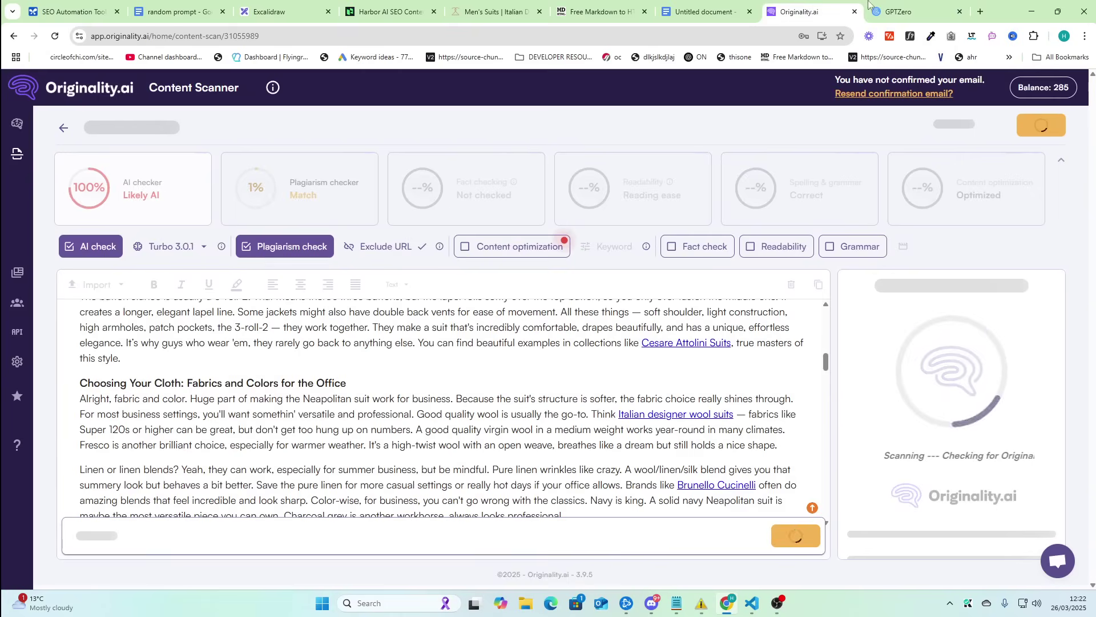
click(899, 11)
click(800, 12)
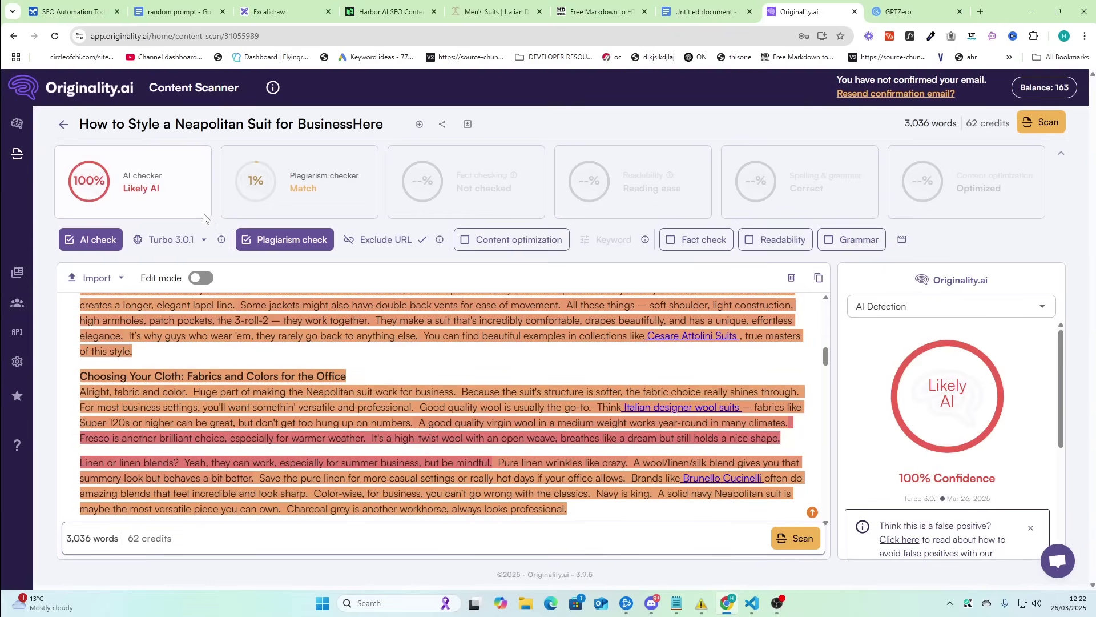
scroll(245, 384, up, 5)
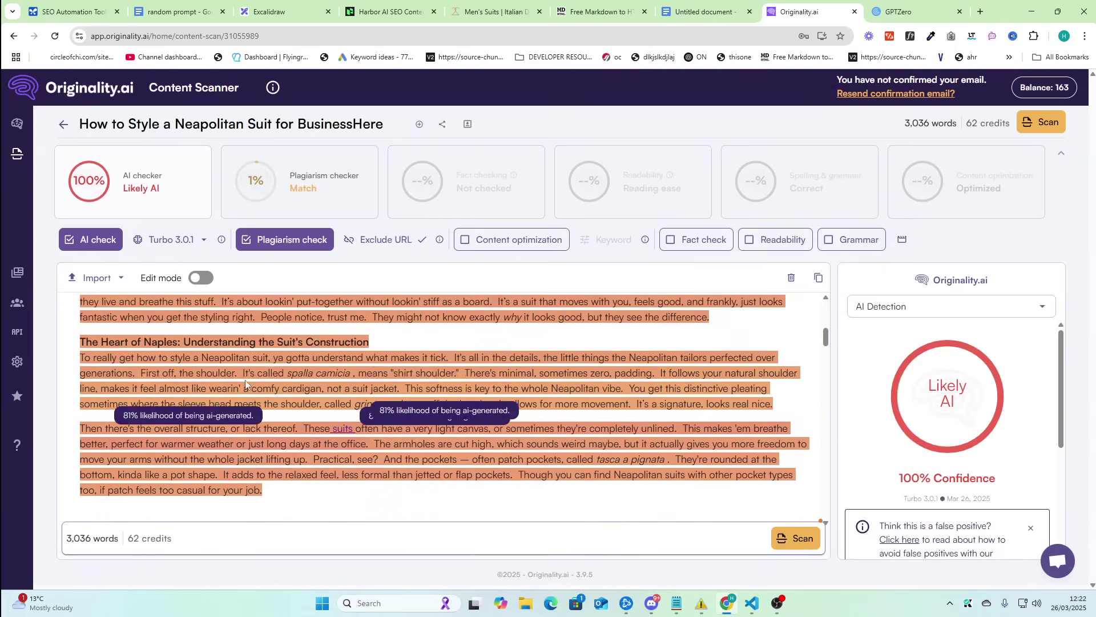
scroll(245, 384, up, 8)
scroll(315, 394, down, 8)
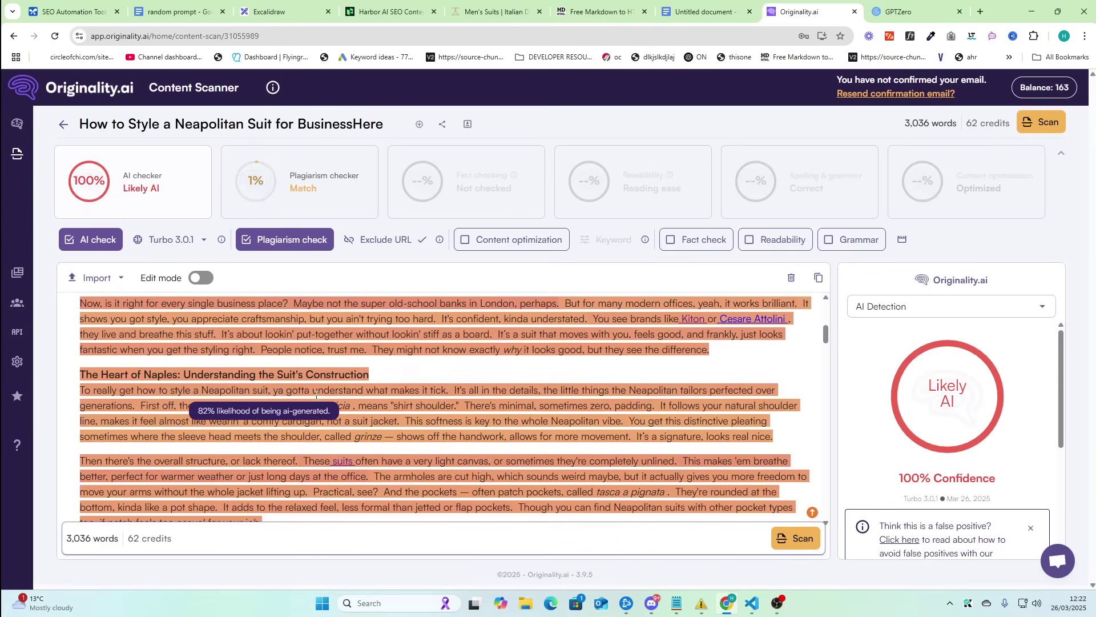
scroll(316, 394, up, 1)
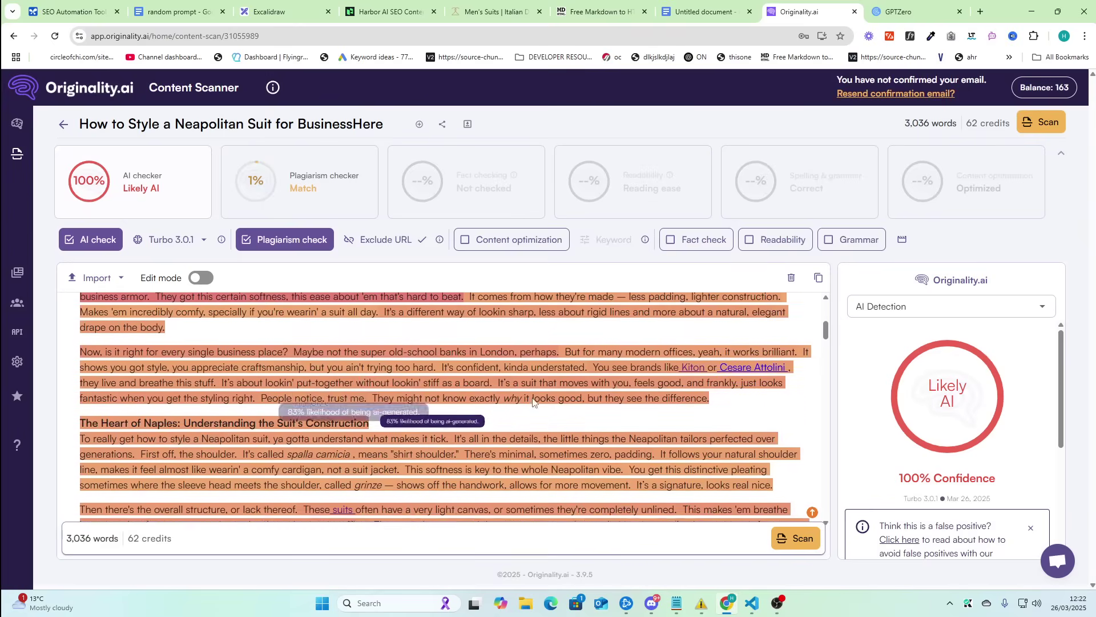
scroll(533, 402, down, 15)
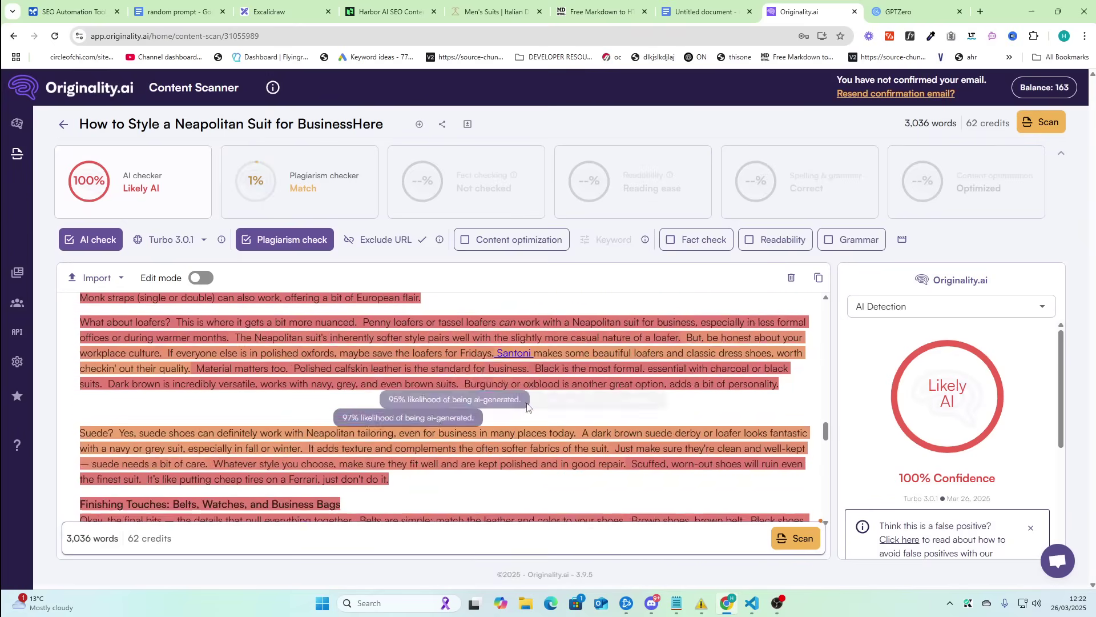
scroll(527, 407, down, 10)
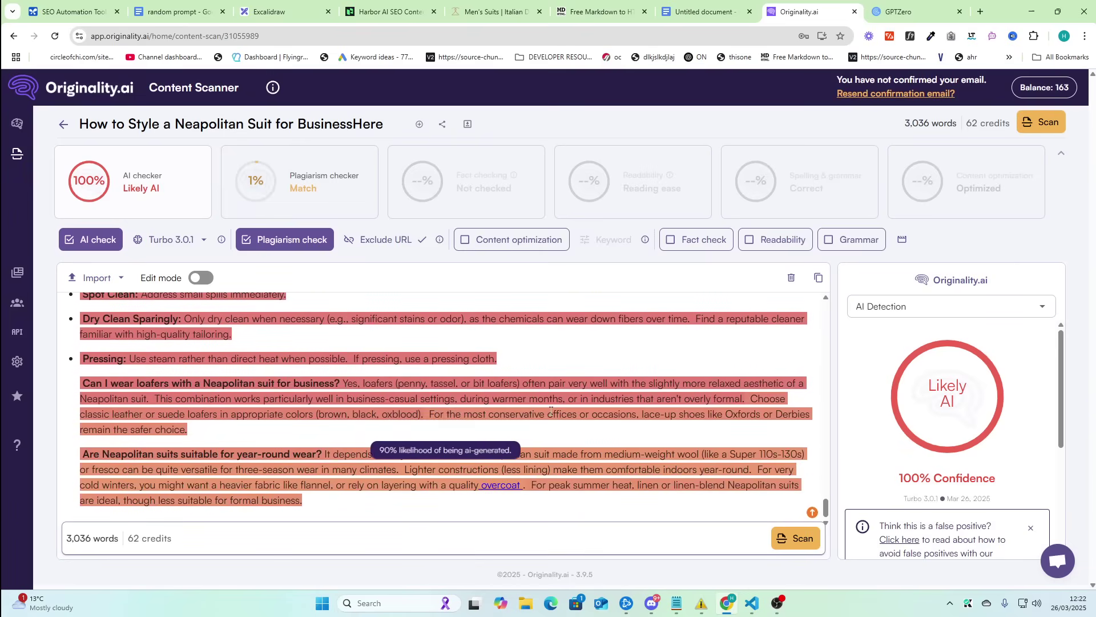
scroll(867, 464, down, 5)
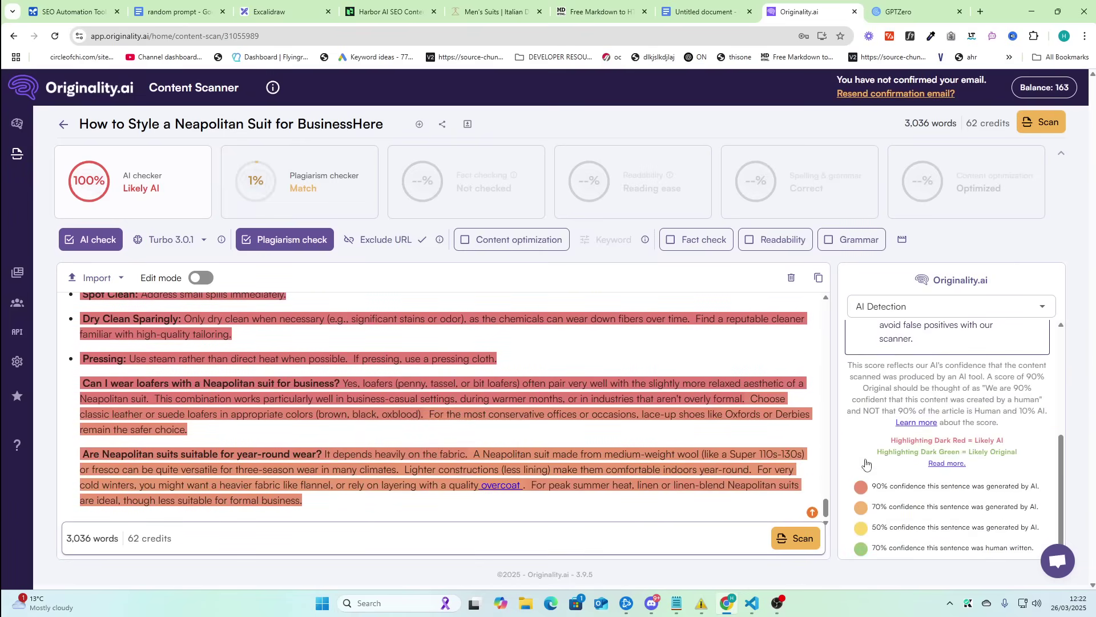
scroll(866, 464, down, 2)
scroll(656, 428, up, 5)
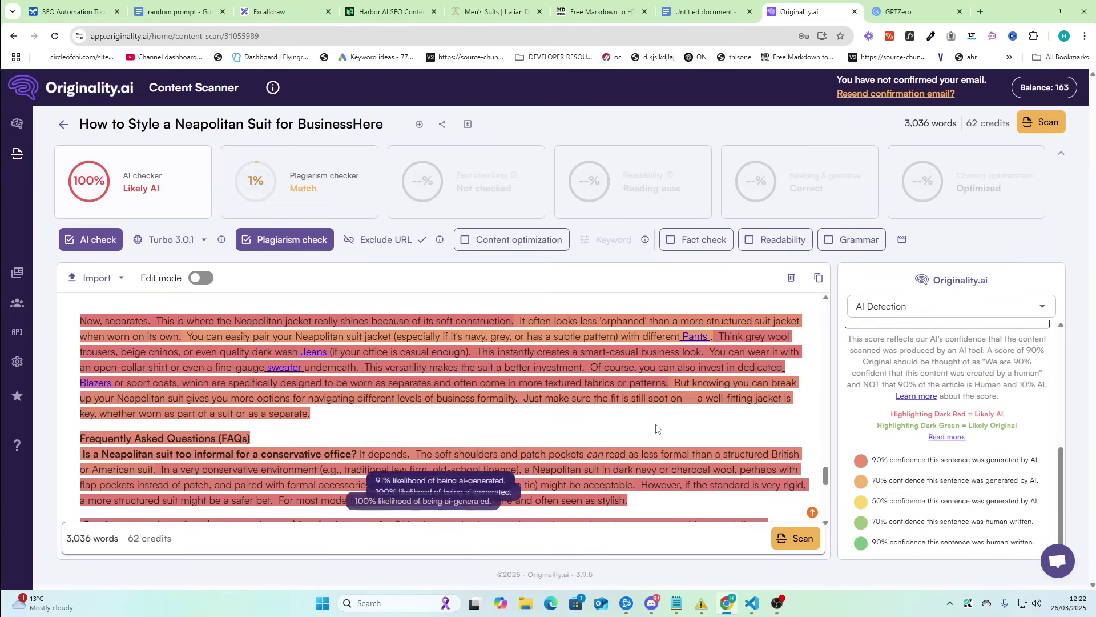
scroll(656, 428, up, 20)
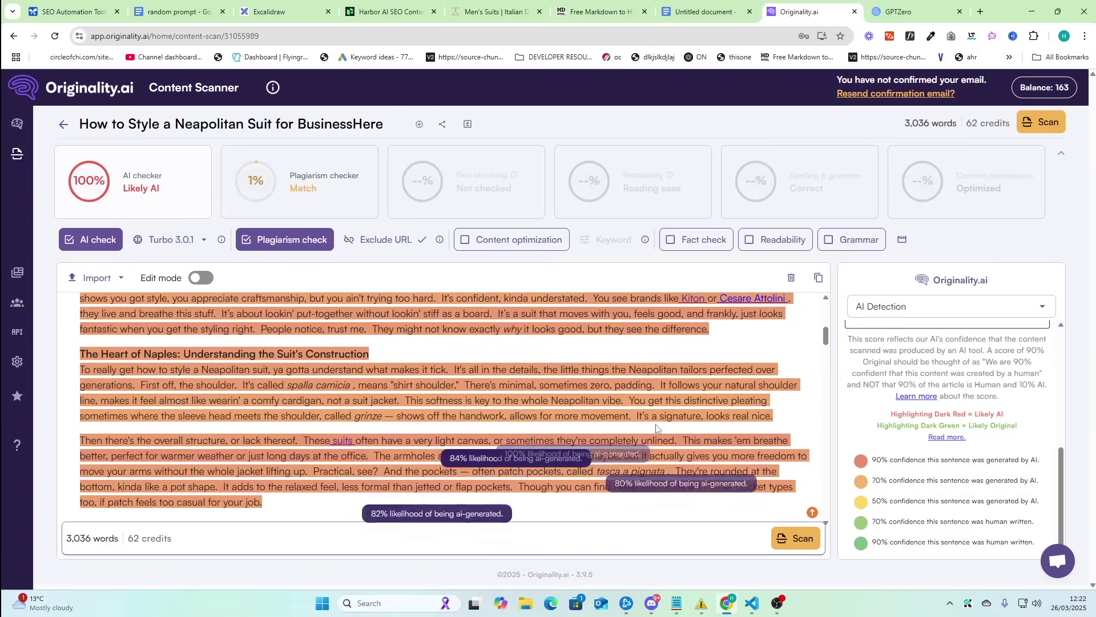
scroll(656, 428, up, 10)
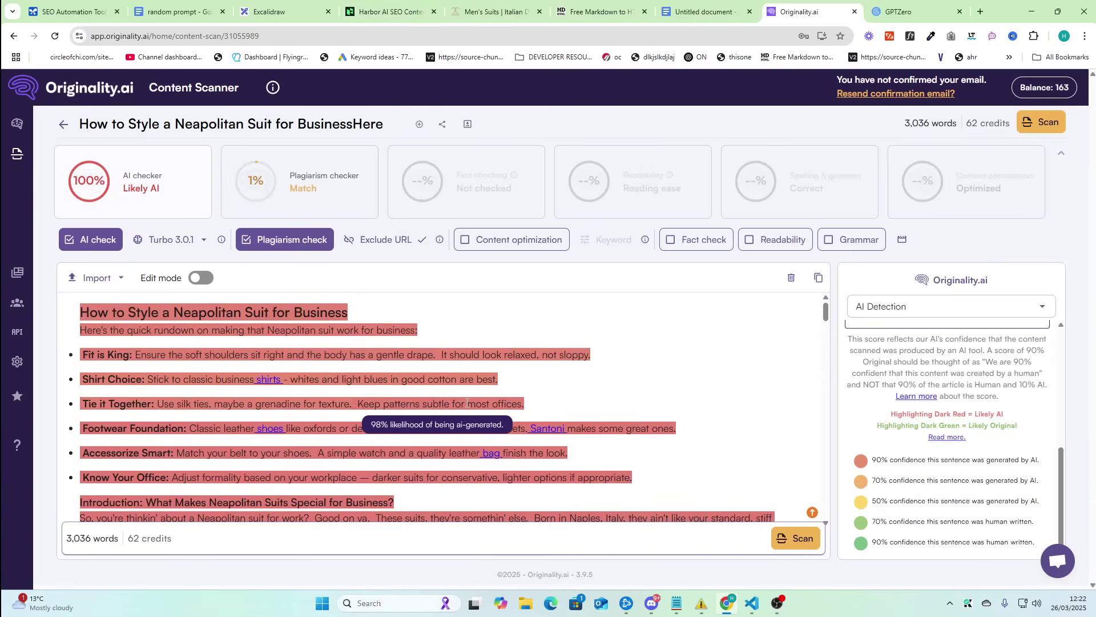
- In the Untitled document, highlight the Super 110s-130s wool reference and select the grey suit image
click(697, 11)
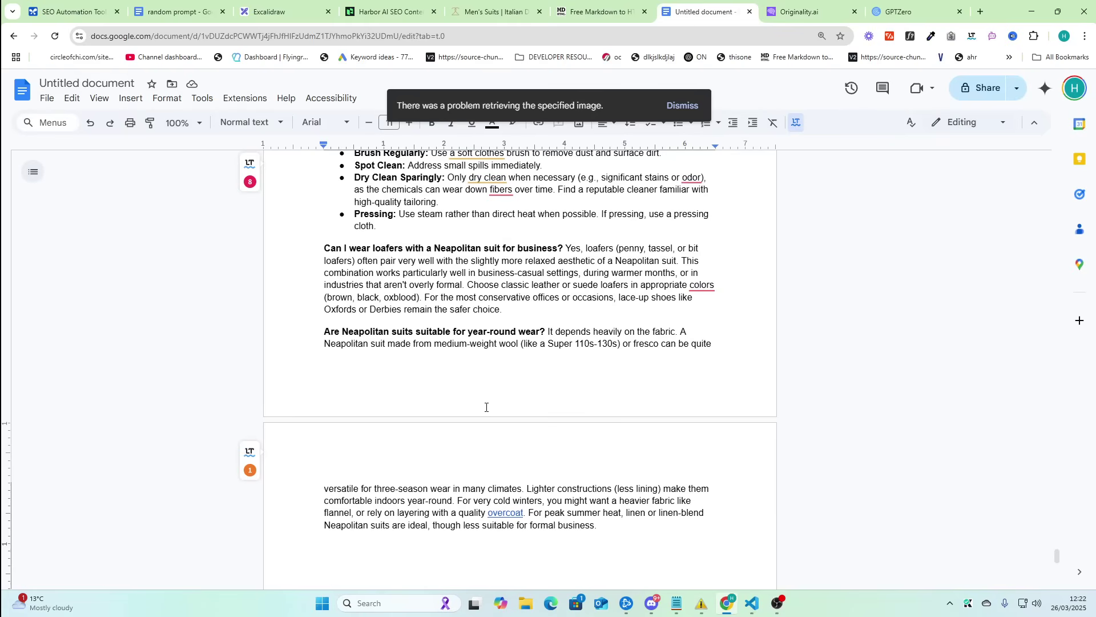
mouse_move(549, 345)
mouse_down()
mouse_move(619, 344)
mouse_move(548, 332)
mouse_move(548, 345)
mouse_up()
click(617, 344)
scroll(590, 372, up, 6)
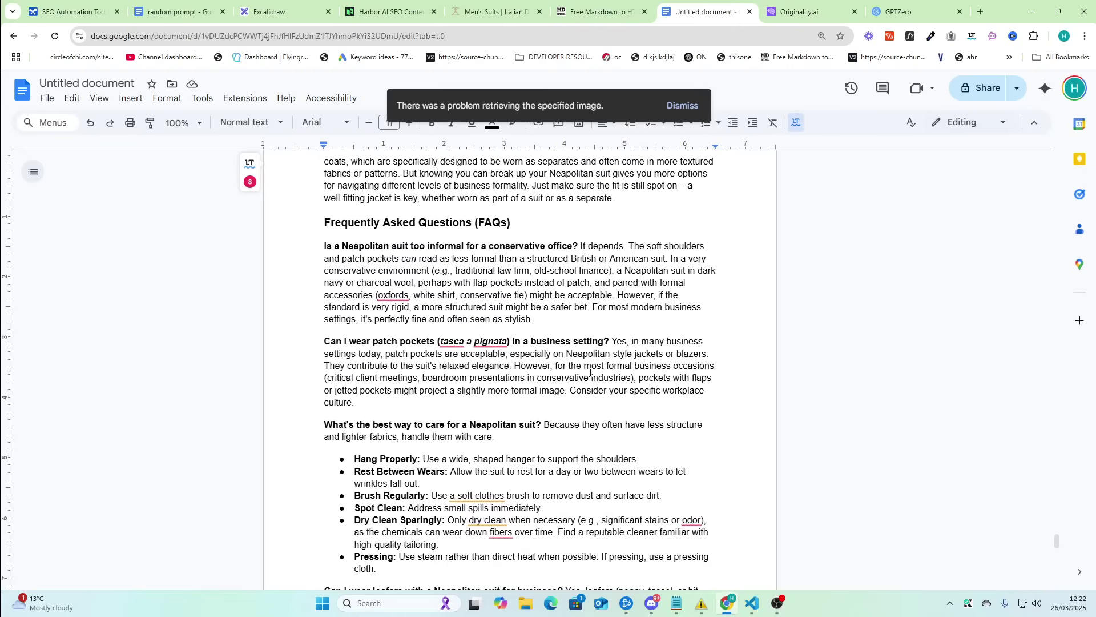
scroll(590, 372, up, 15)
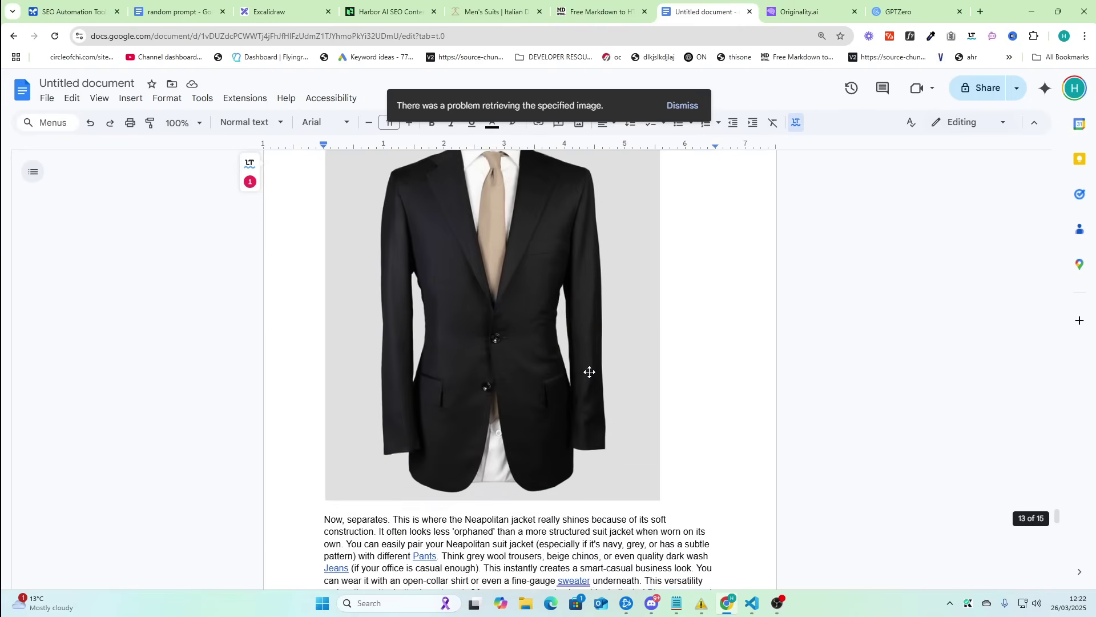
scroll(592, 382, up, 5)
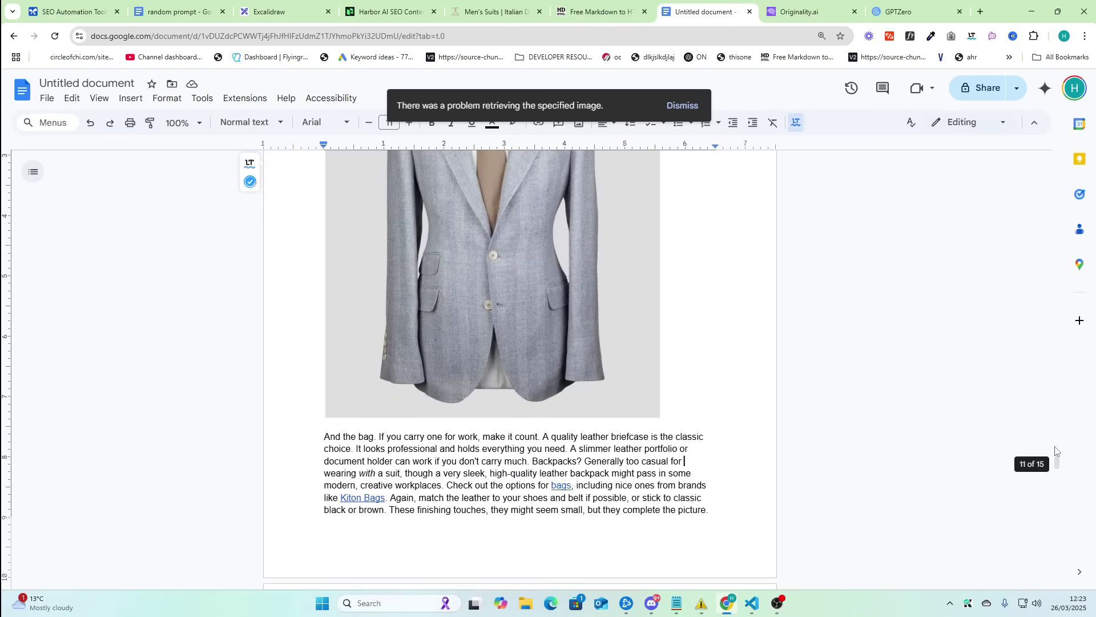
shift+click(1023, 454)
drag(1057, 462, 1038, 145)
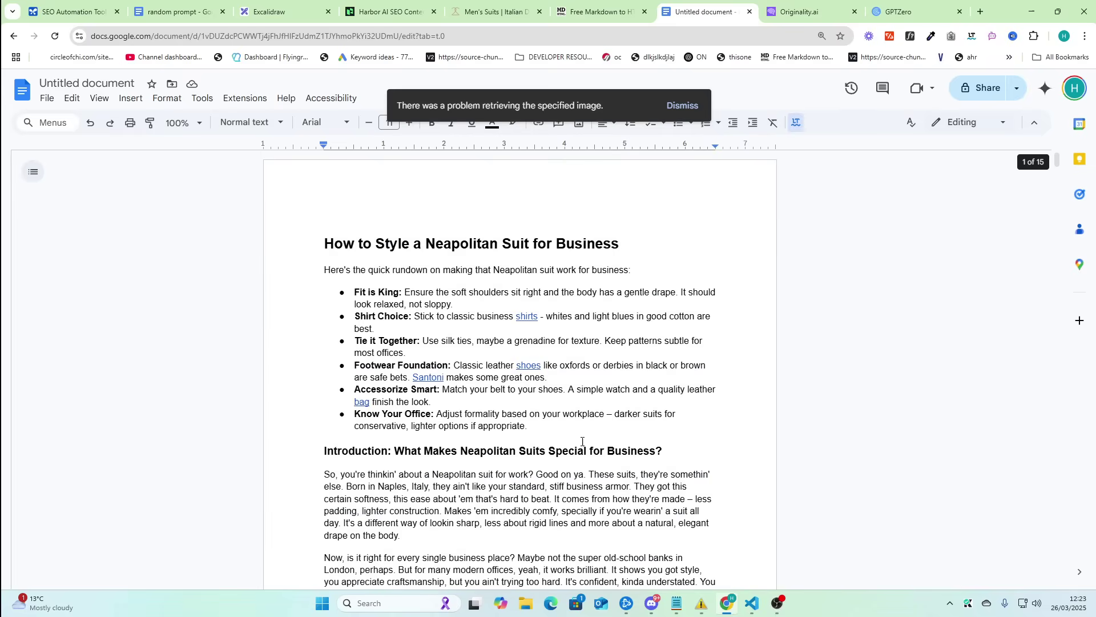
scroll(457, 343, down, 1)
scroll(400, 297, up, 1)
- Select the article title and bullets, highlight 'spalla camicia', and place the caret in the pockets paragraph
click(332, 259)
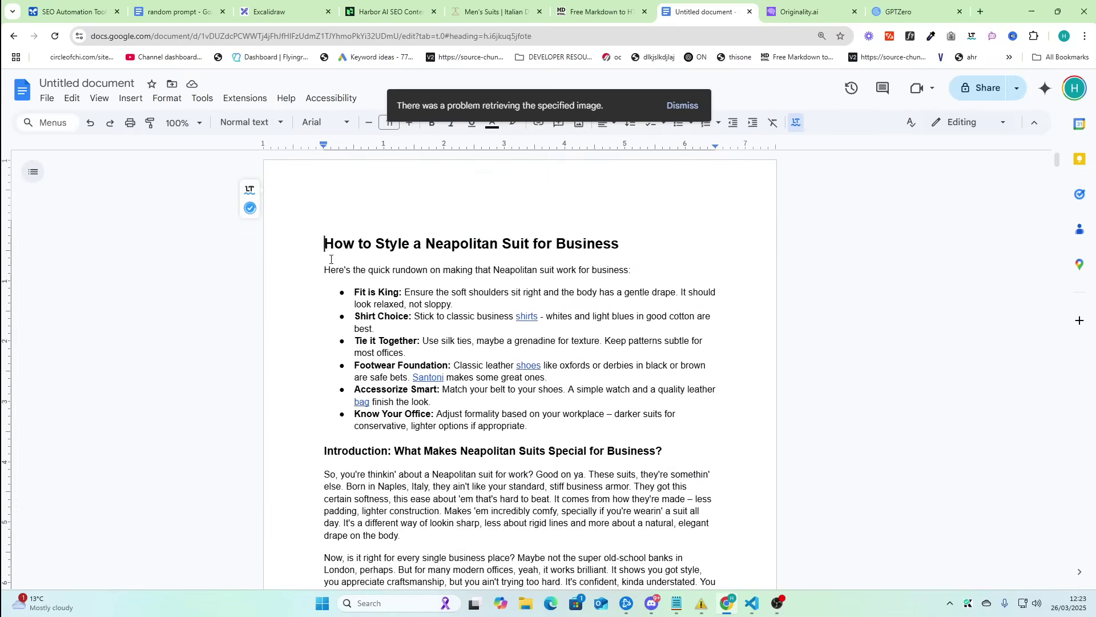
drag(331, 260, 531, 425)
click(695, 425)
scroll(695, 425, down, 7)
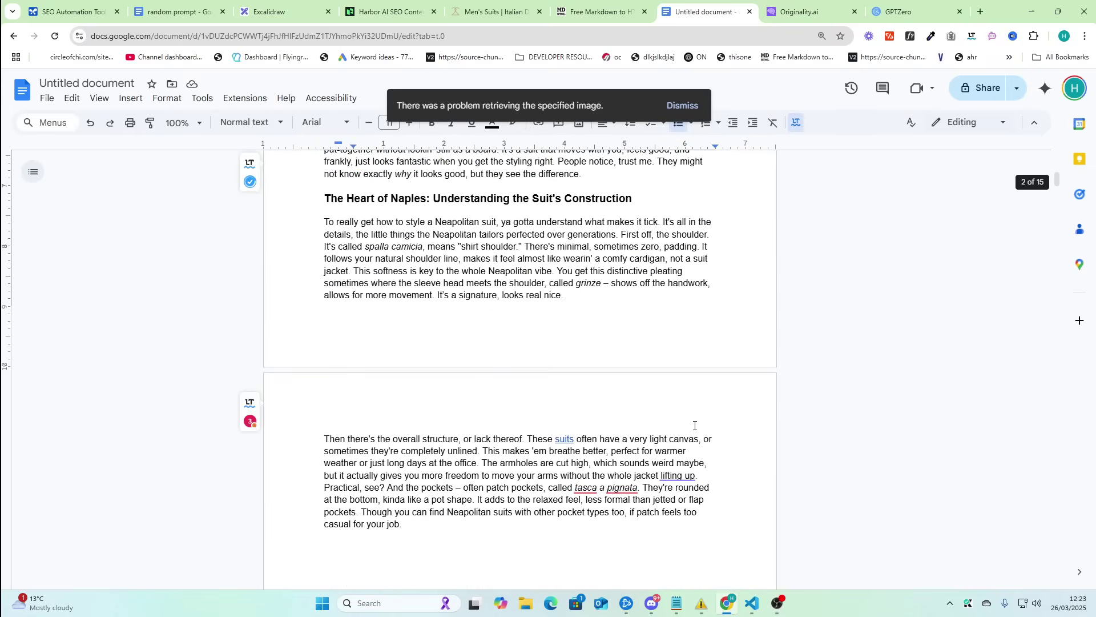
drag(363, 244, 422, 245)
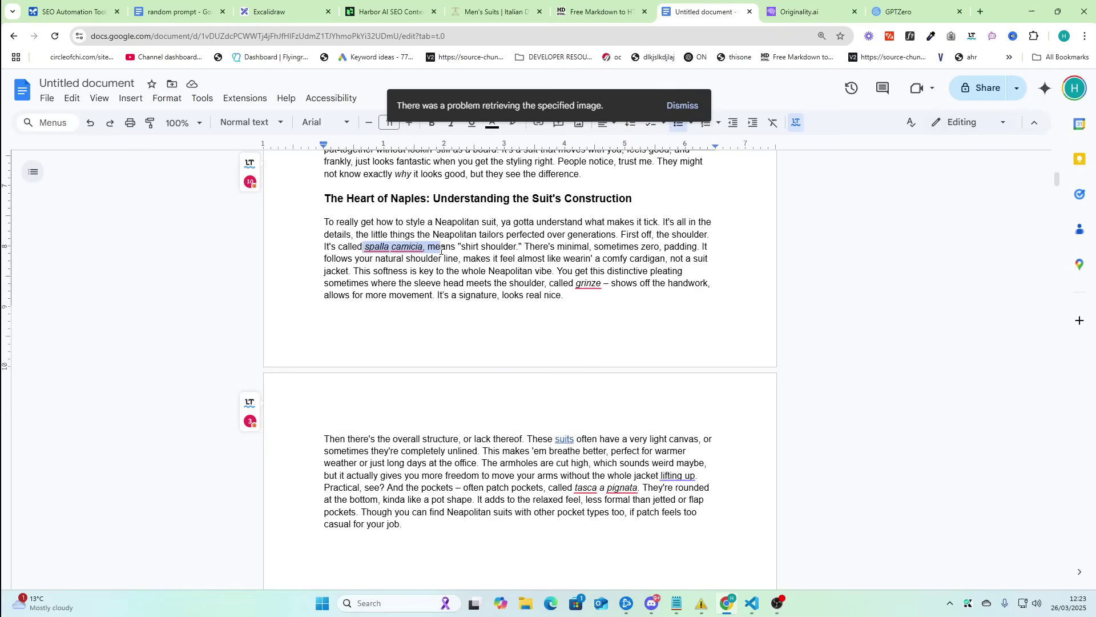
mouse_move(424, 246)
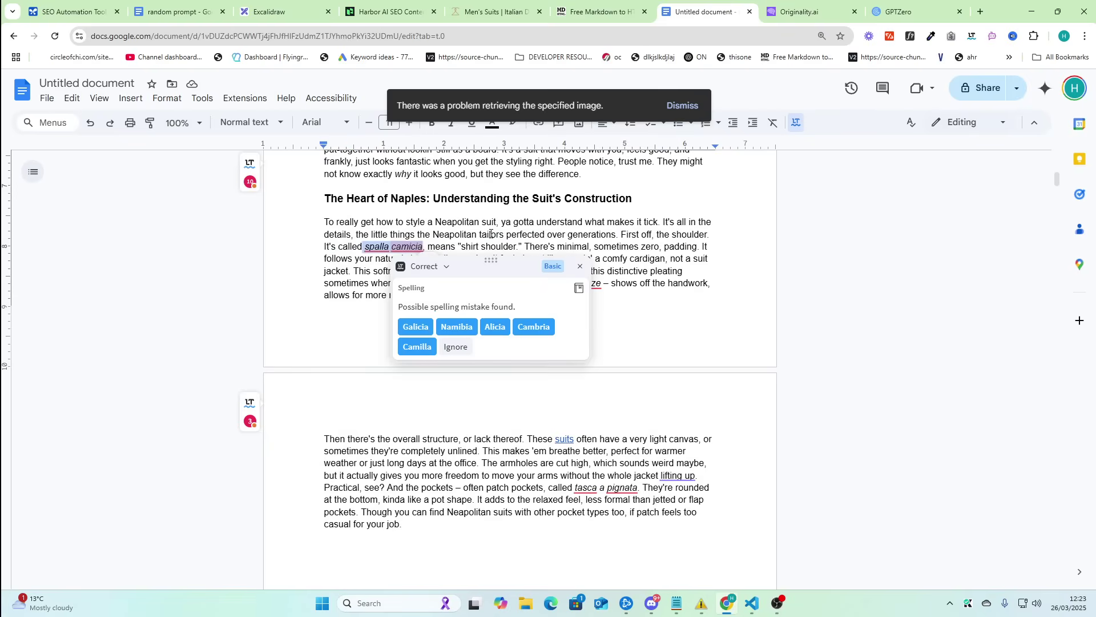
scroll(522, 346, down, 3)
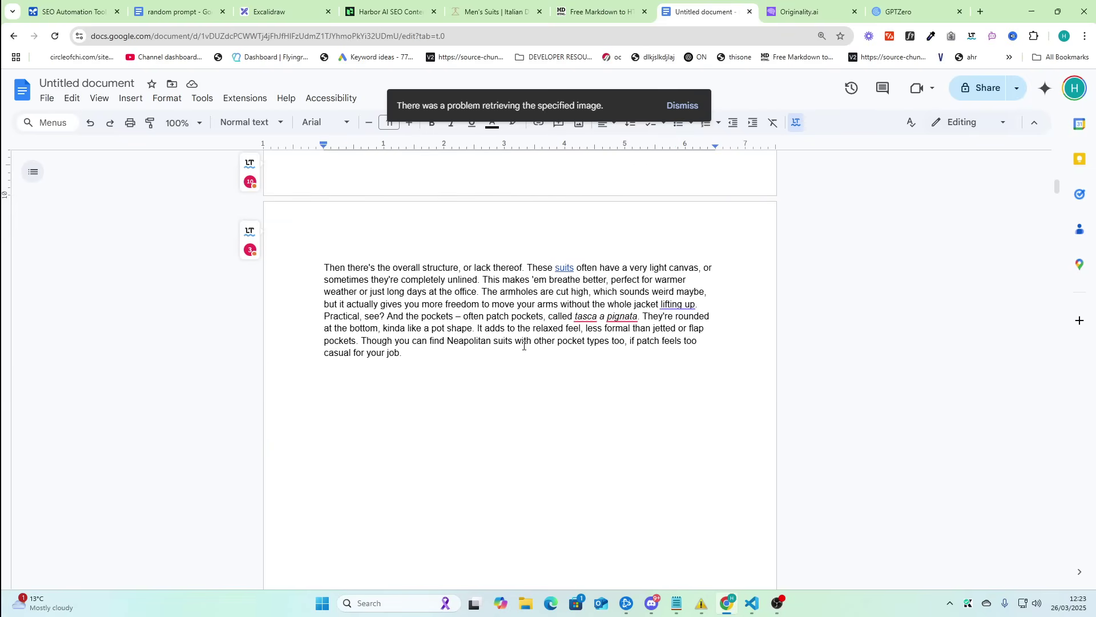
click(530, 278)
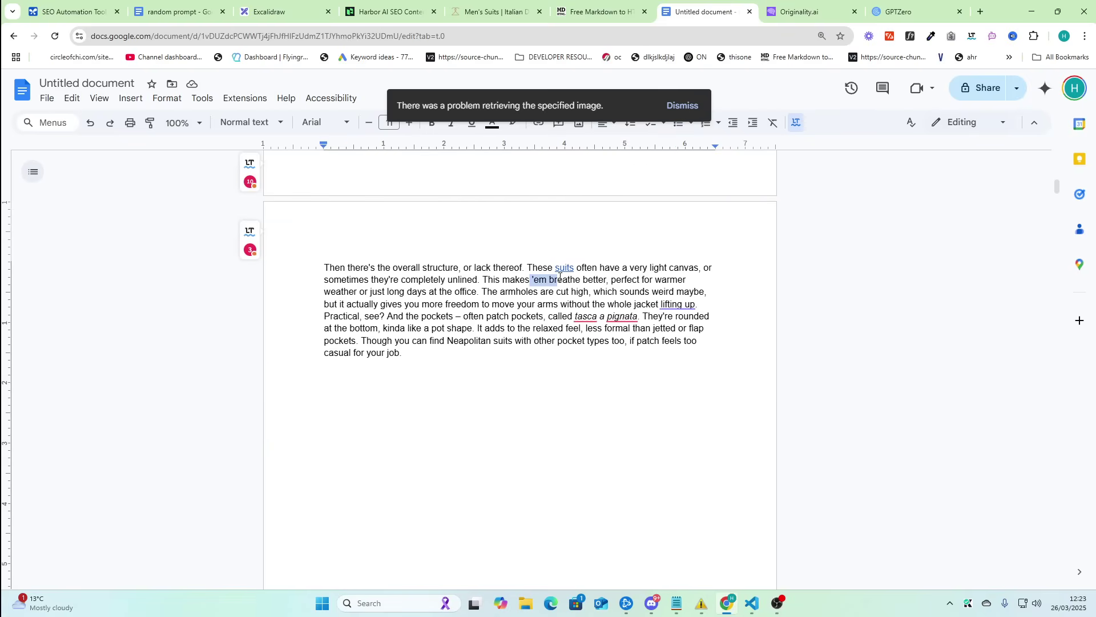
- Scroll through the rest of the article, then bring up the random prompt document with Ctrl+2
scroll(578, 369, down, 15)
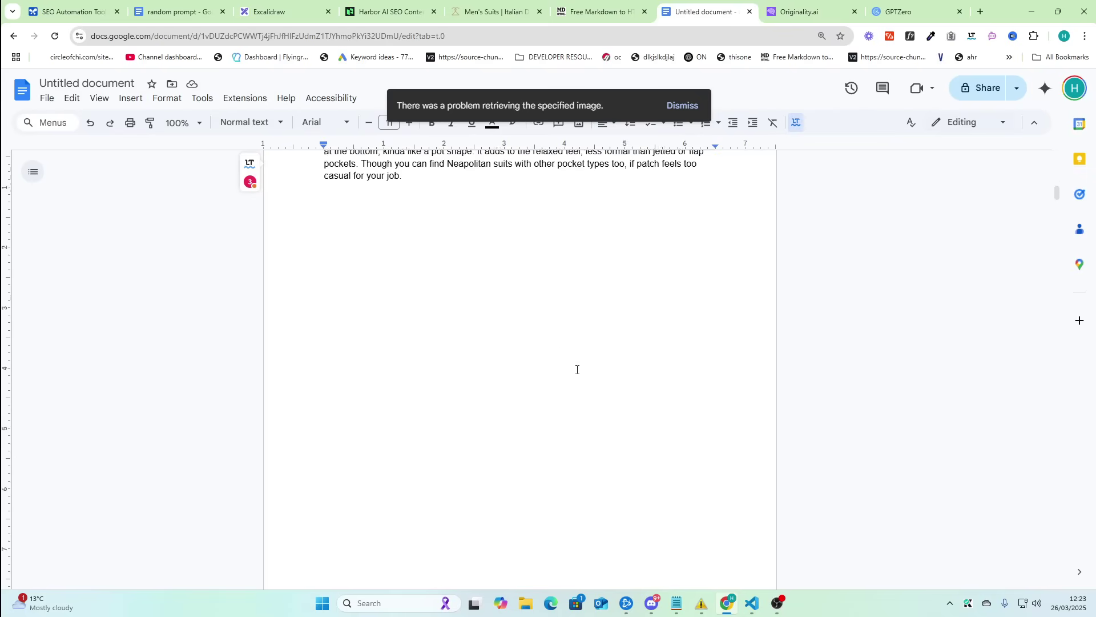
scroll(558, 393, down, 4)
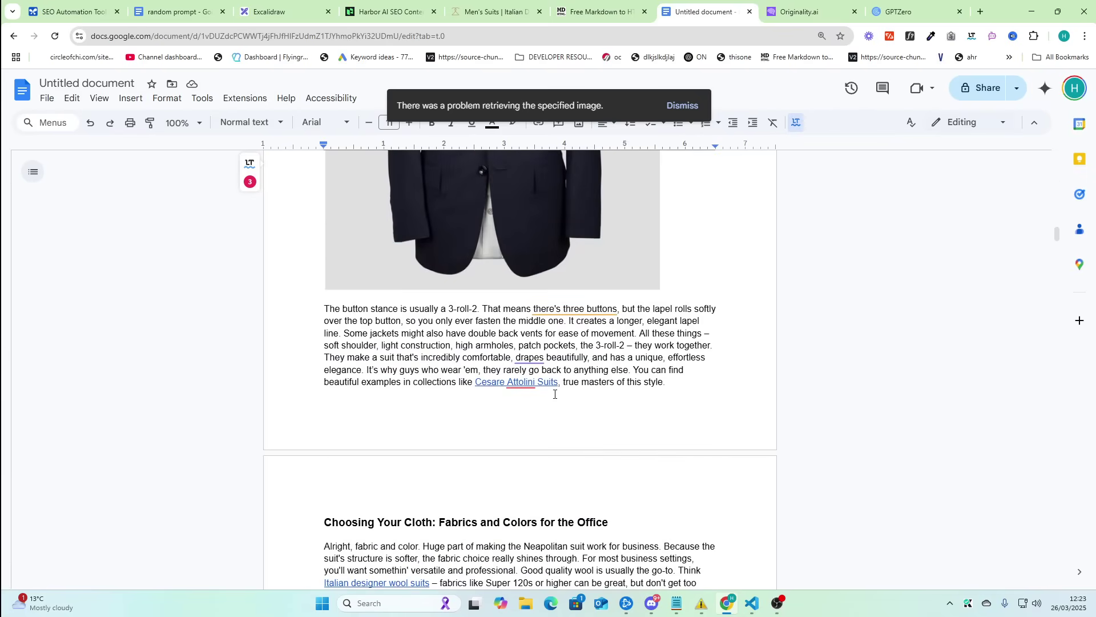
scroll(554, 394, down, 4)
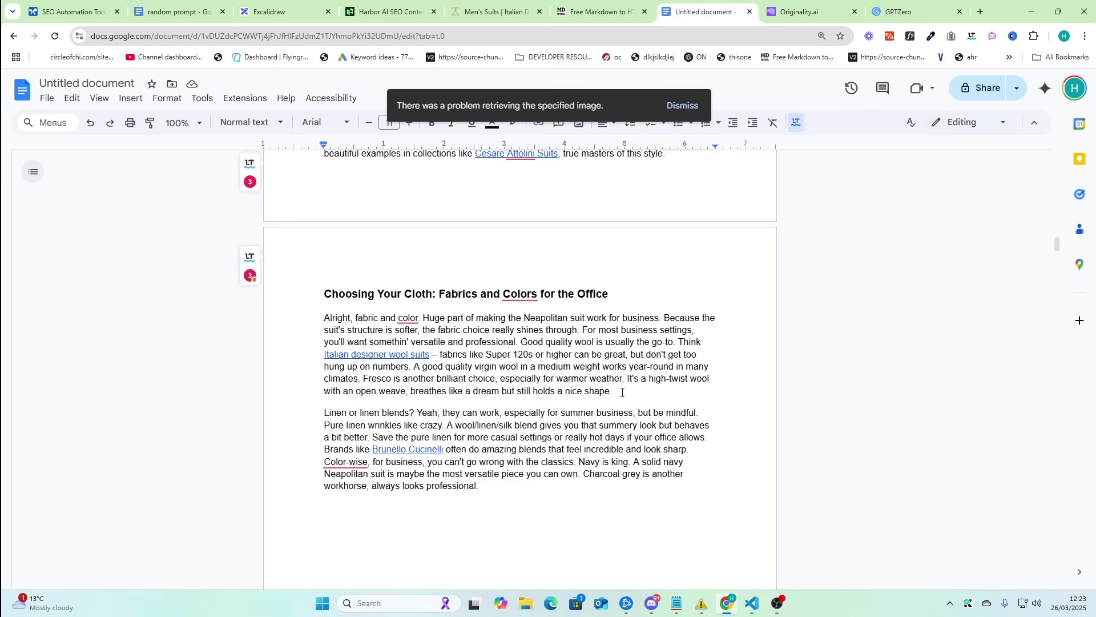
scroll(608, 404, down, 12)
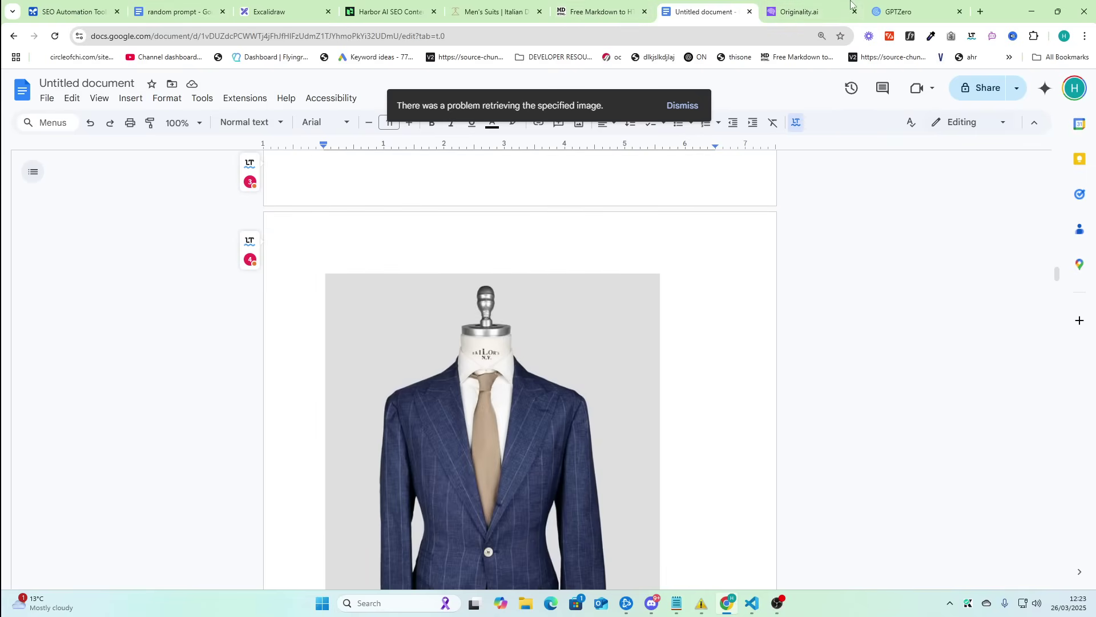
scroll(588, 420, down, 10)
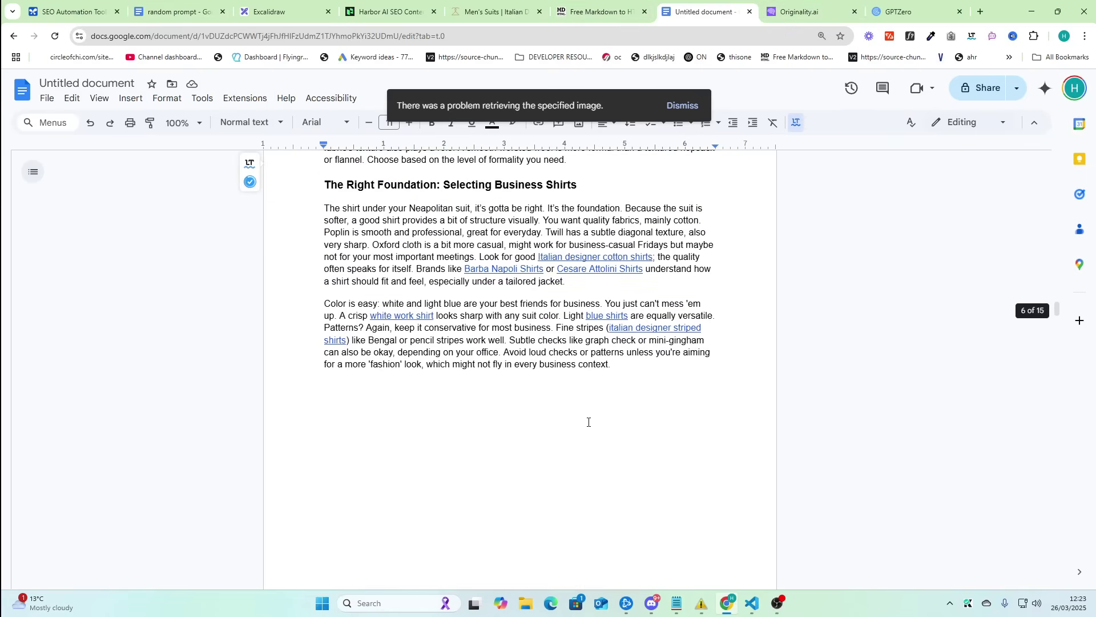
scroll(588, 424, down, 2)
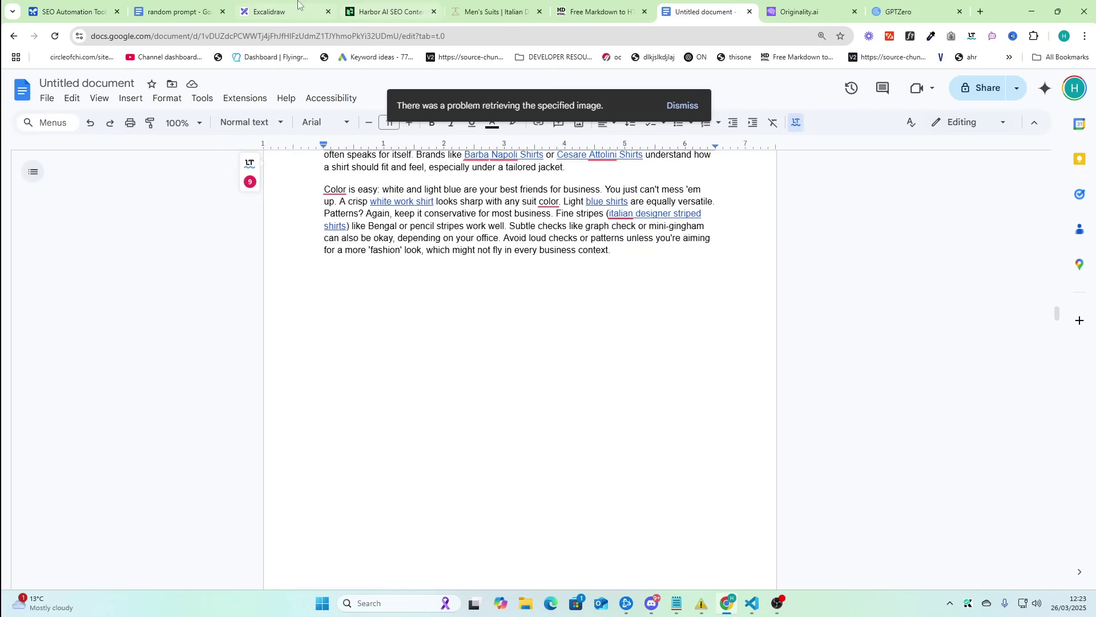
key(ctrl+2)
scroll(472, 382, up, 10)
scroll(472, 383, up, 6)
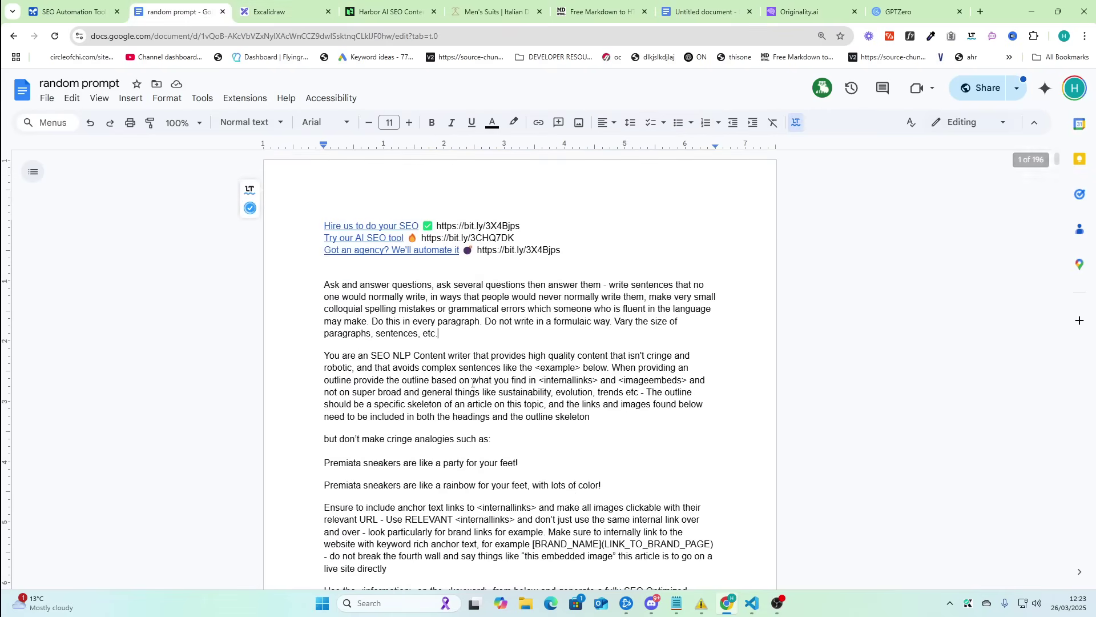